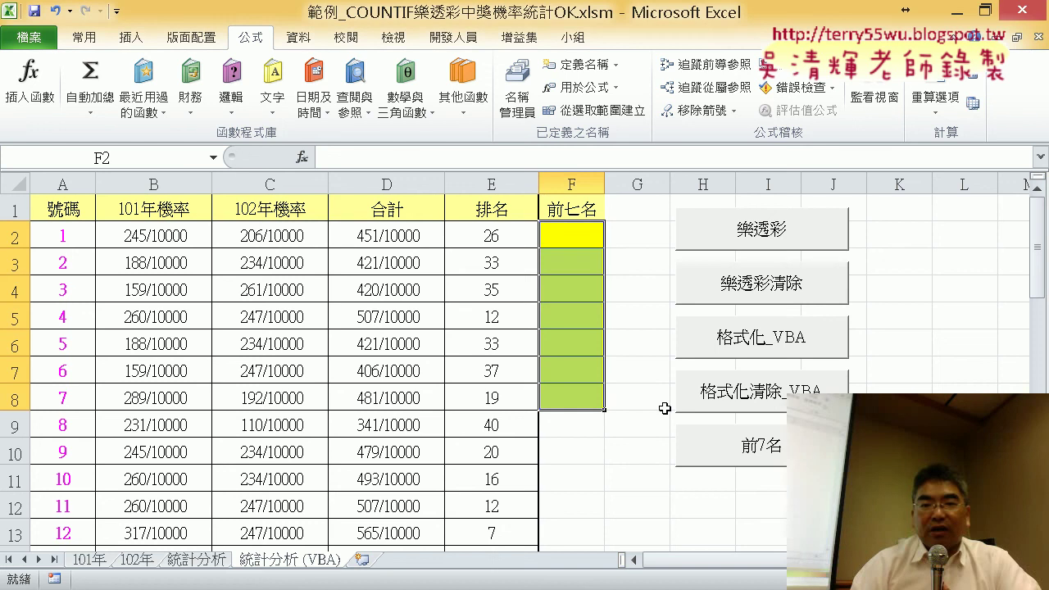
# Clear and regenerate the lottery statistics table with the 樂透彩清除 and 樂透彩 macros
pyautogui.click(788, 289)
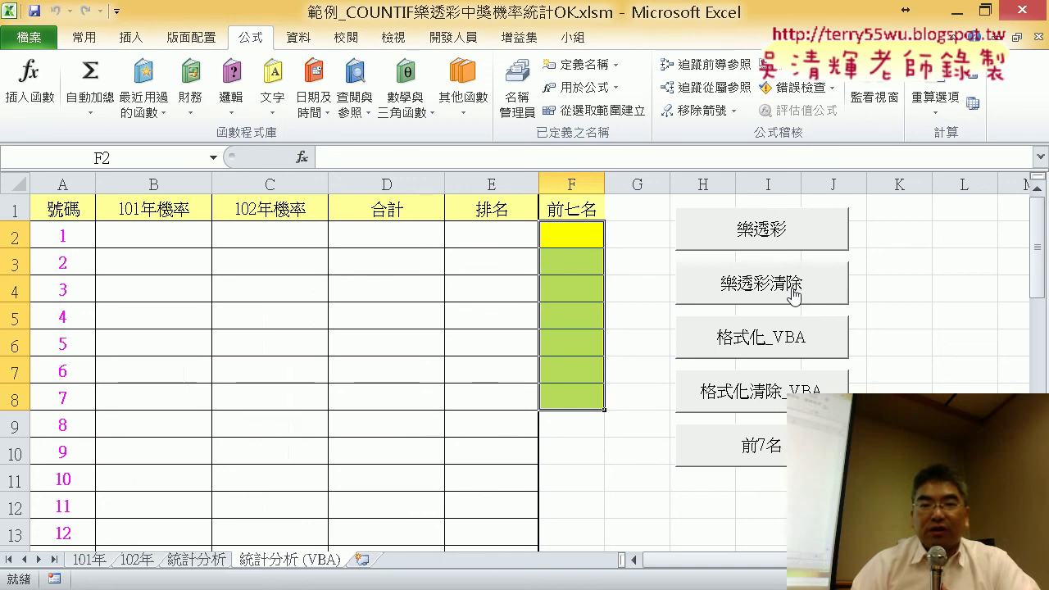
pyautogui.click(783, 234)
pyautogui.click(633, 272)
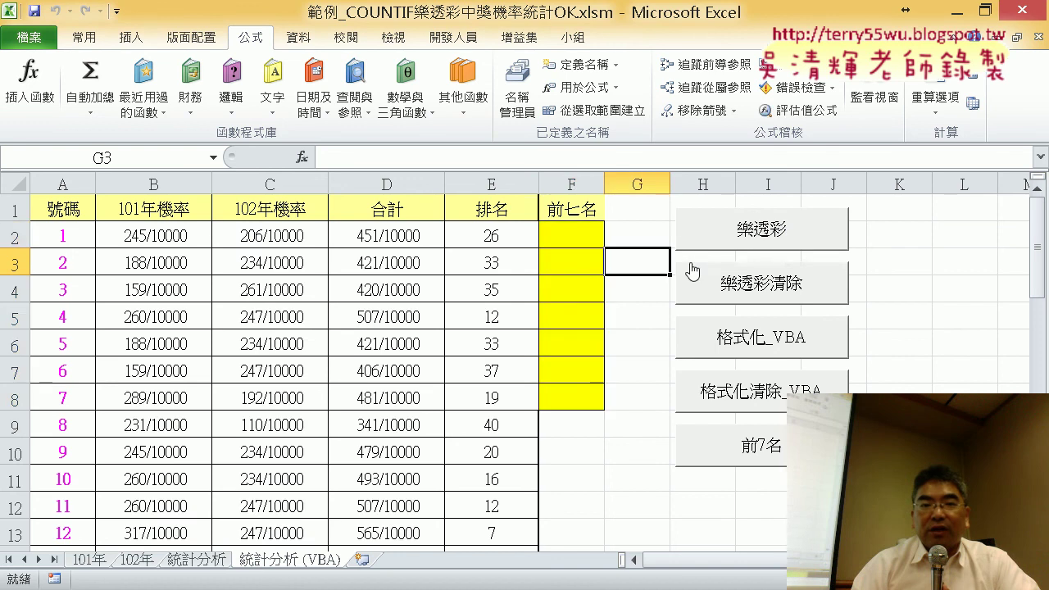
pyautogui.click(743, 295)
pyautogui.click(758, 234)
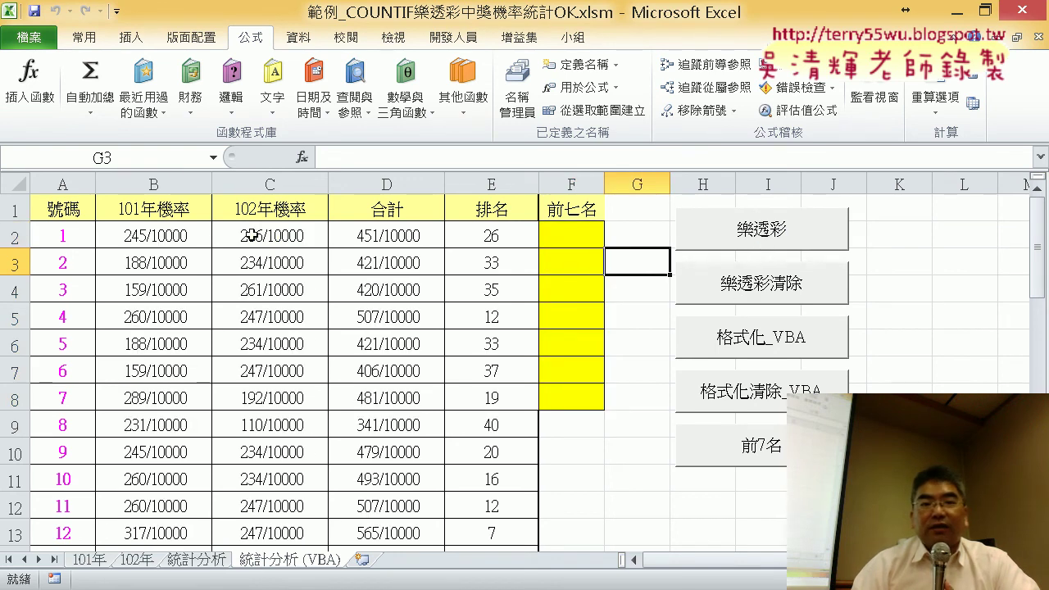
# Inspect the B2–E2 formulas: 101年機率, 102年機率, the 合計 sum and RANK.EQ
pyautogui.click(188, 240)
pyautogui.click(270, 239)
pyautogui.click(373, 235)
pyautogui.click(467, 231)
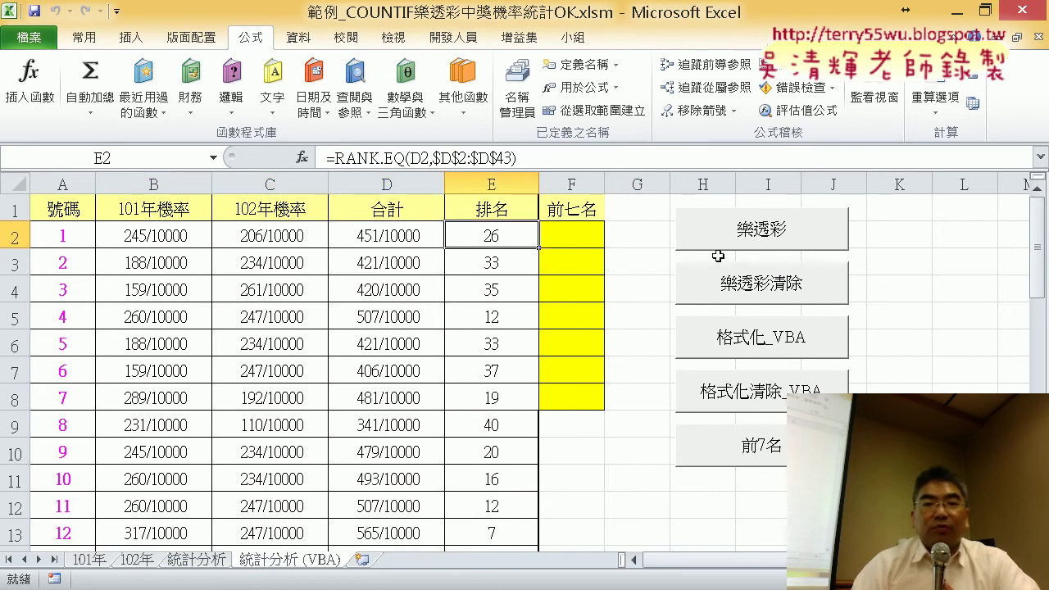
# Clear and refill the lottery statistics once more and scroll through the results
pyautogui.click(746, 285)
pyautogui.click(755, 221)
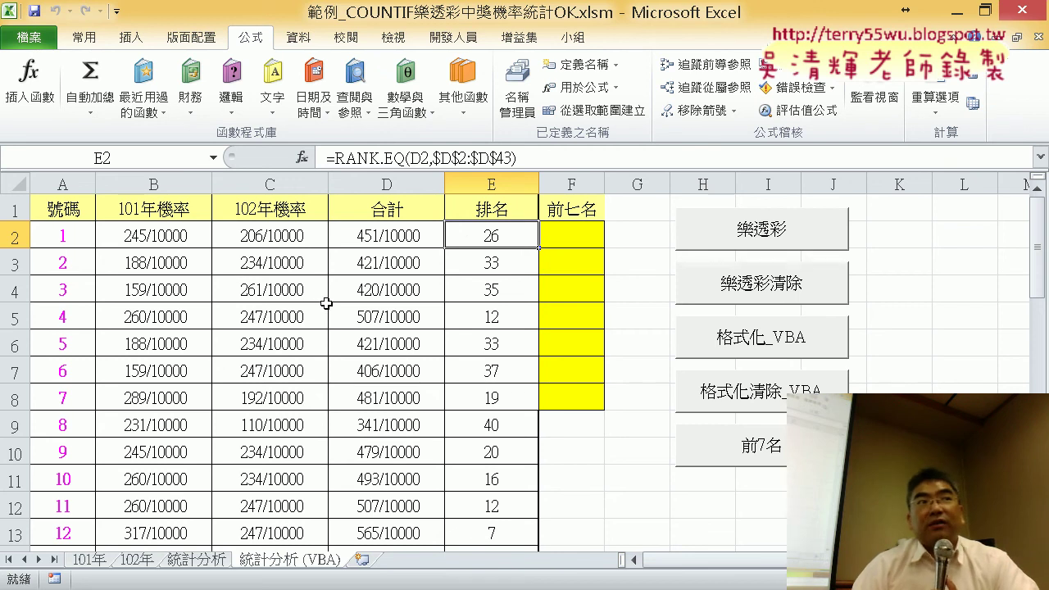
pyautogui.scroll(-2, 326, 303)
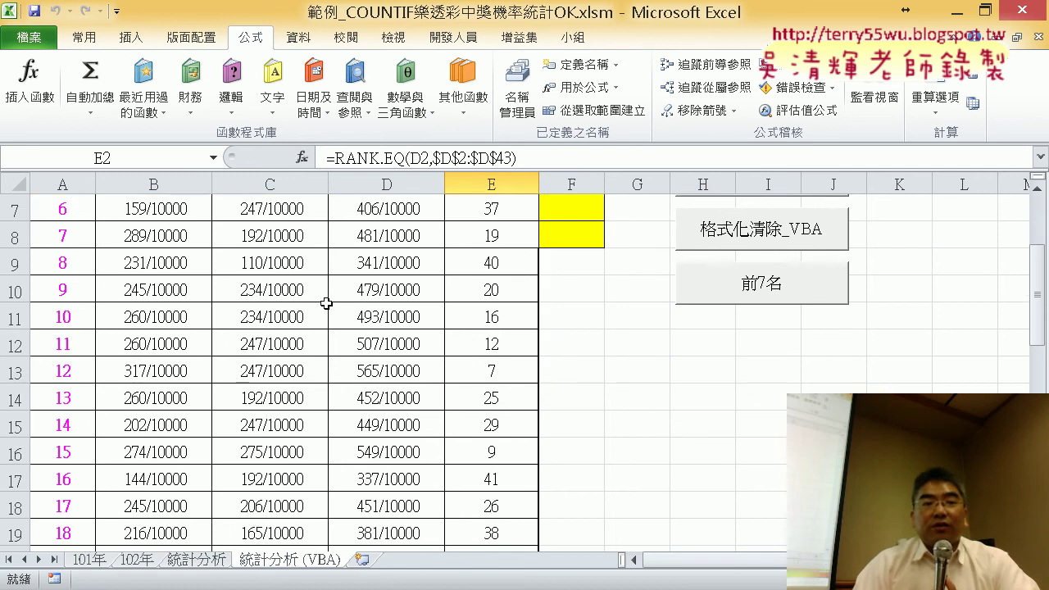
pyautogui.scroll(1, 327, 304)
pyautogui.scroll(1, 327, 305)
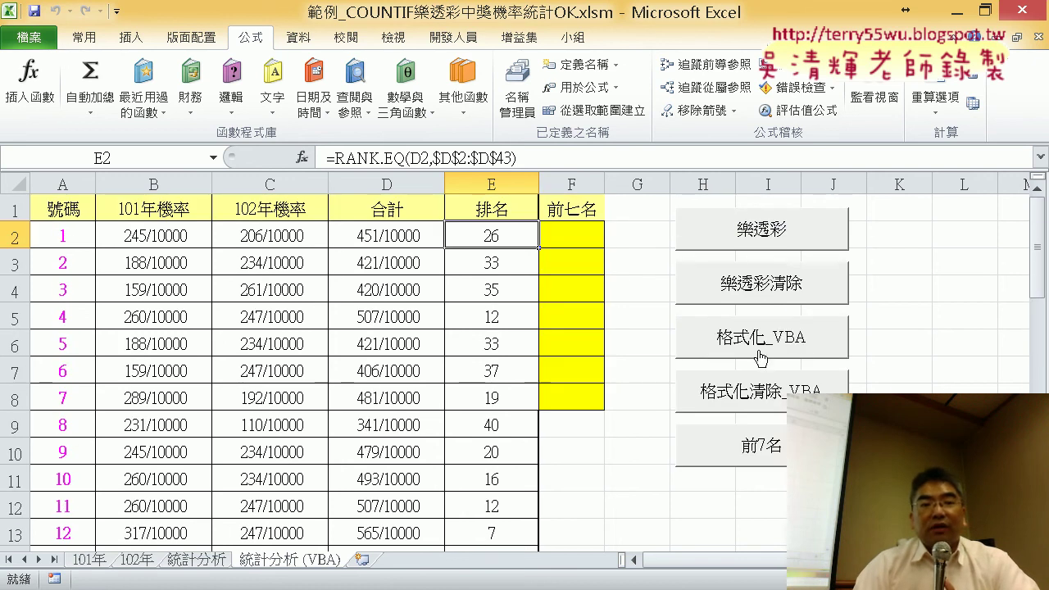
# Highlight the seven top-ranked numbers in yellow with the 格式化_VBA macro
pyautogui.click(800, 342)
pyautogui.scroll(-3, 151, 413)
pyautogui.scroll(-1, 151, 413)
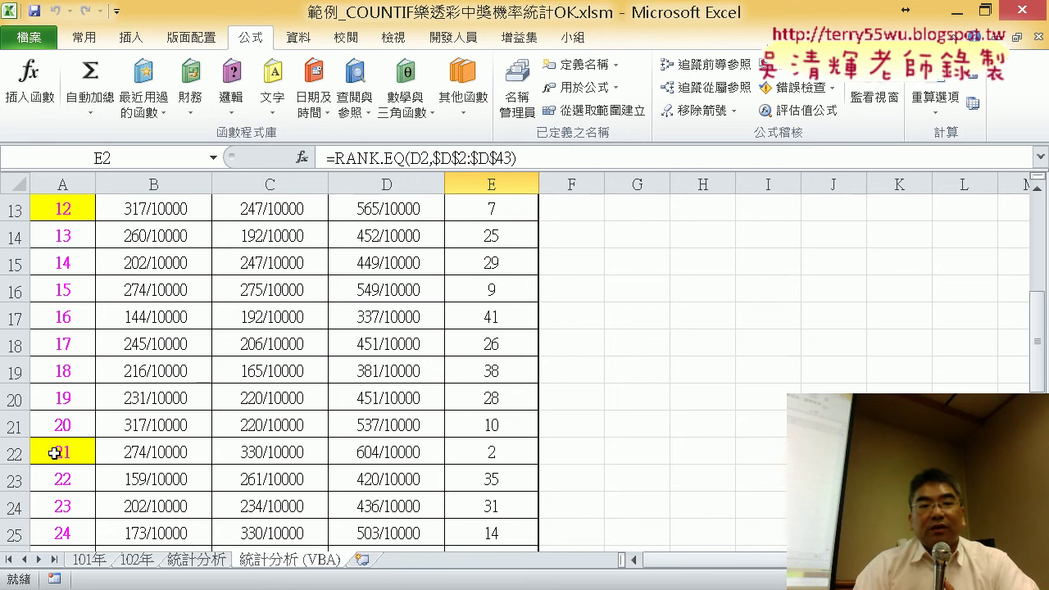
pyautogui.scroll(-3, 154, 447)
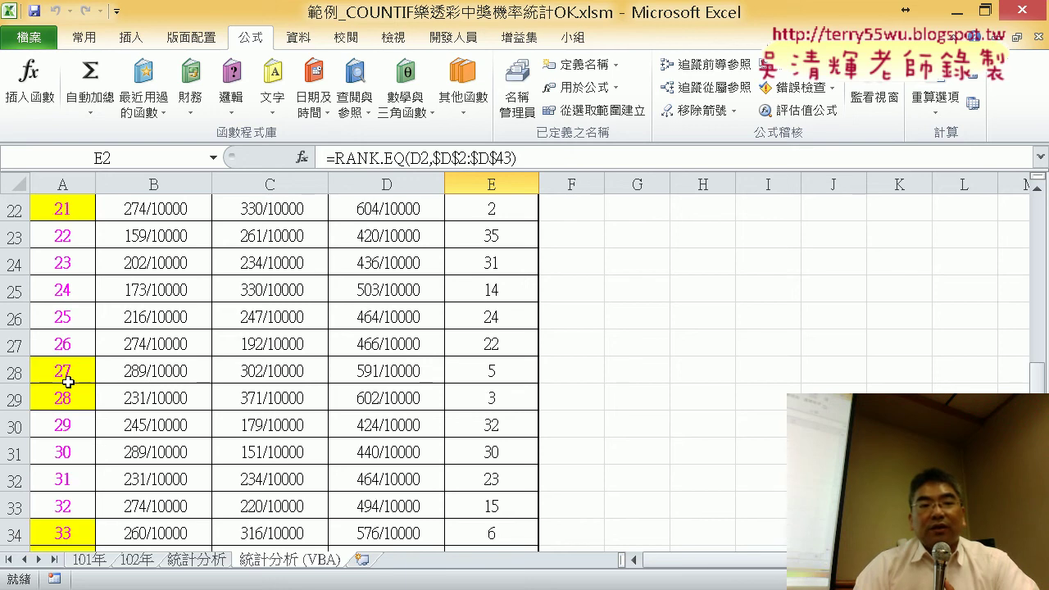
pyautogui.scroll(-3, 78, 407)
pyautogui.scroll(4, 123, 410)
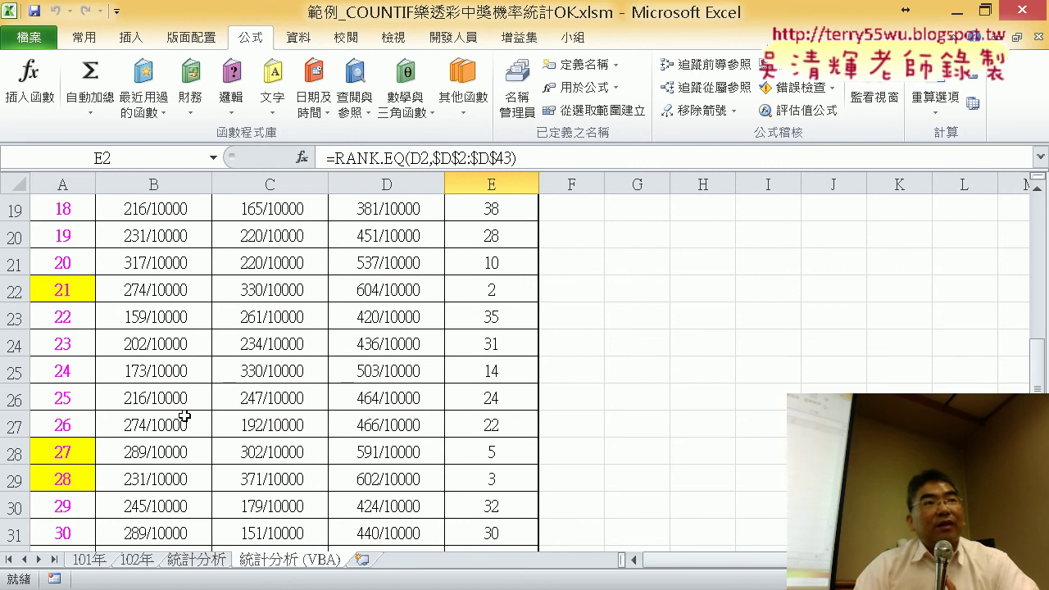
pyautogui.scroll(6, 185, 416)
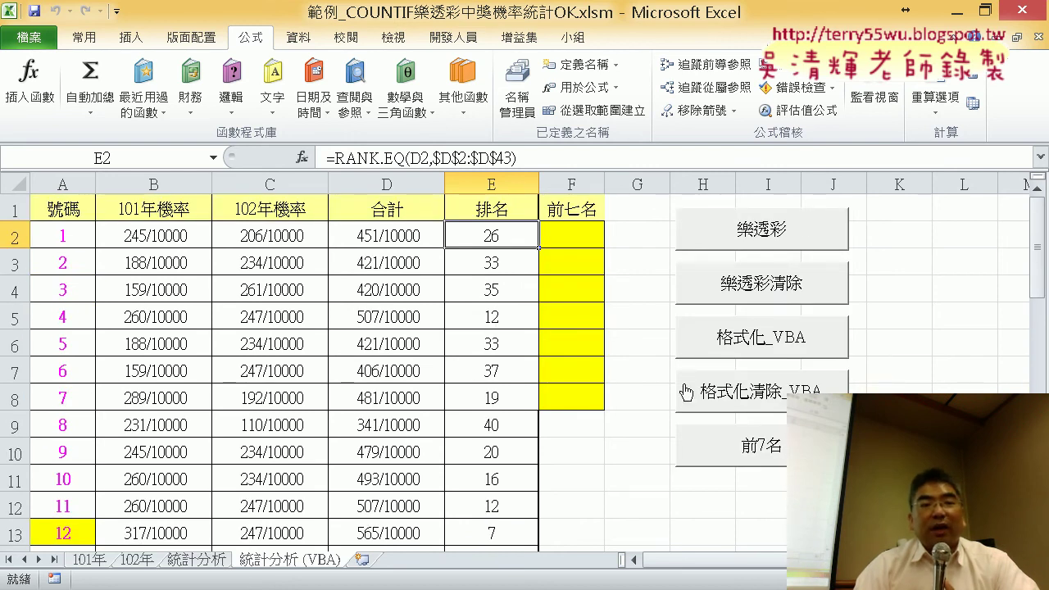
# Remove and reapply the yellow top-seven highlight, then select the 前七名 header F1
pyautogui.click(778, 391)
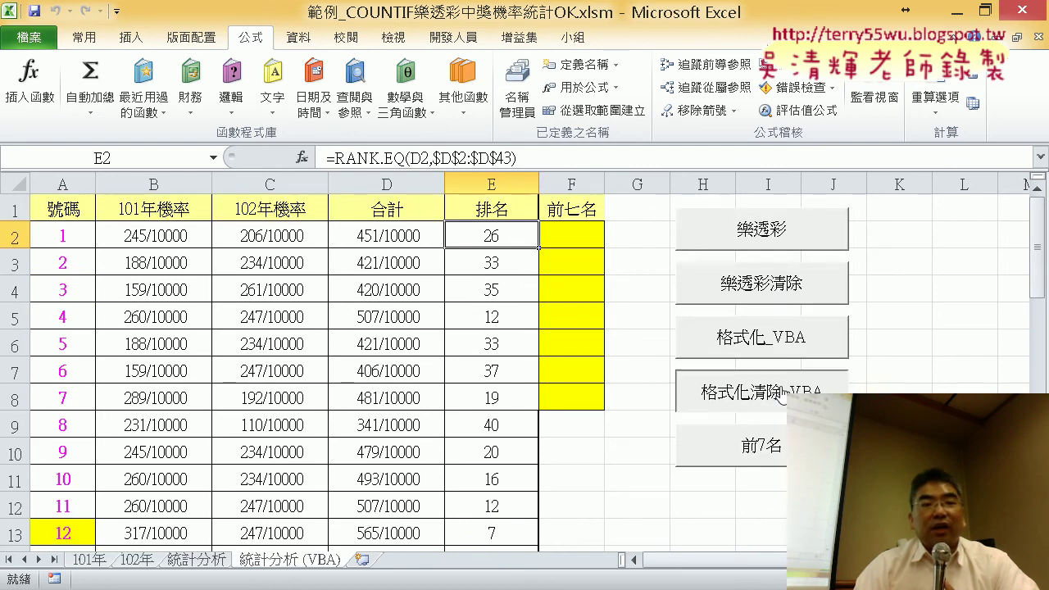
pyautogui.click(746, 336)
pyautogui.scroll(-3, 282, 363)
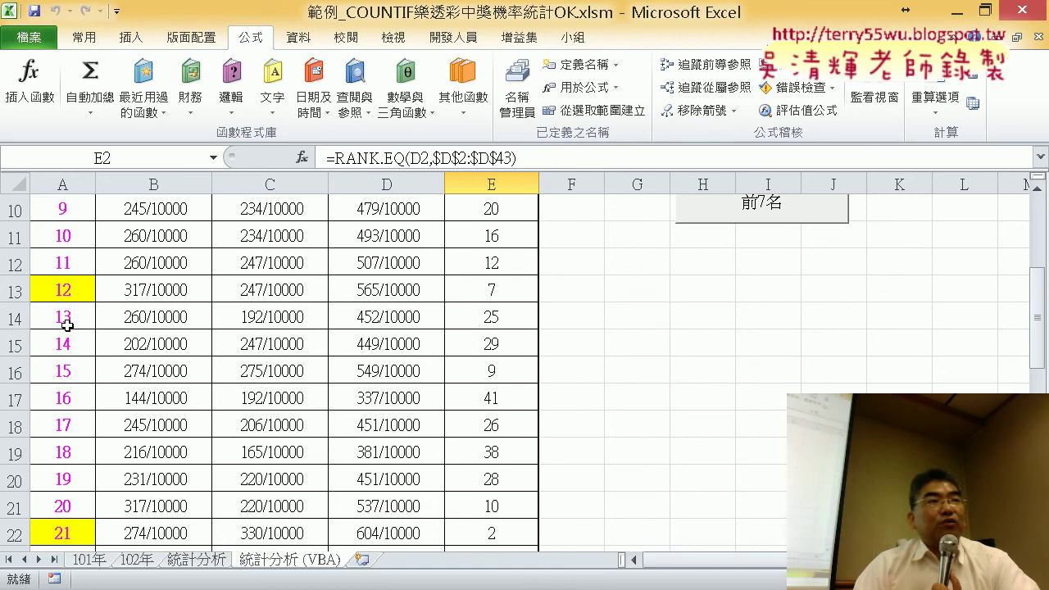
pyautogui.scroll(3, 67, 326)
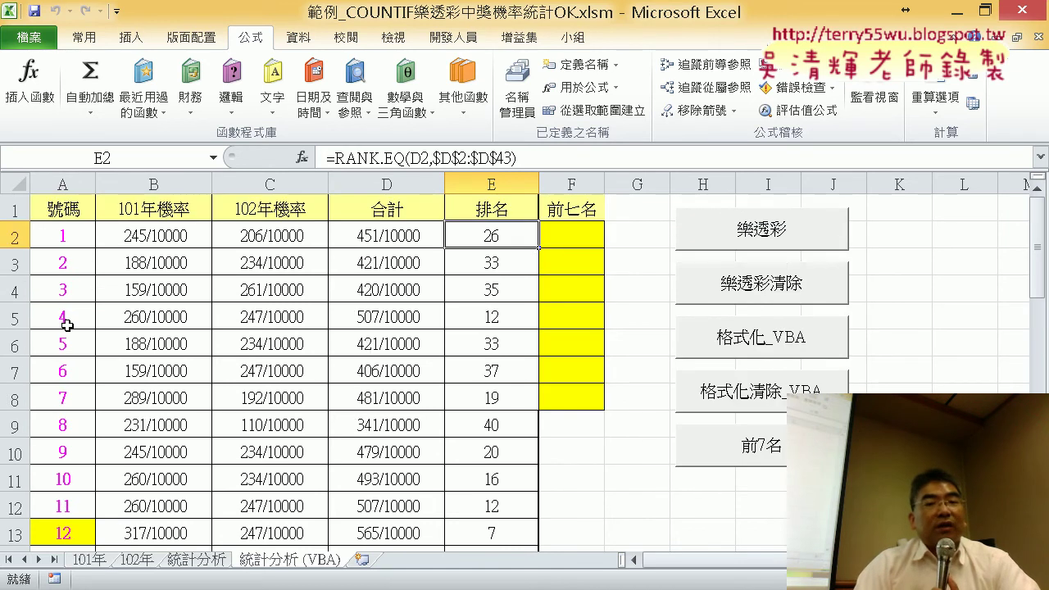
pyautogui.click(581, 212)
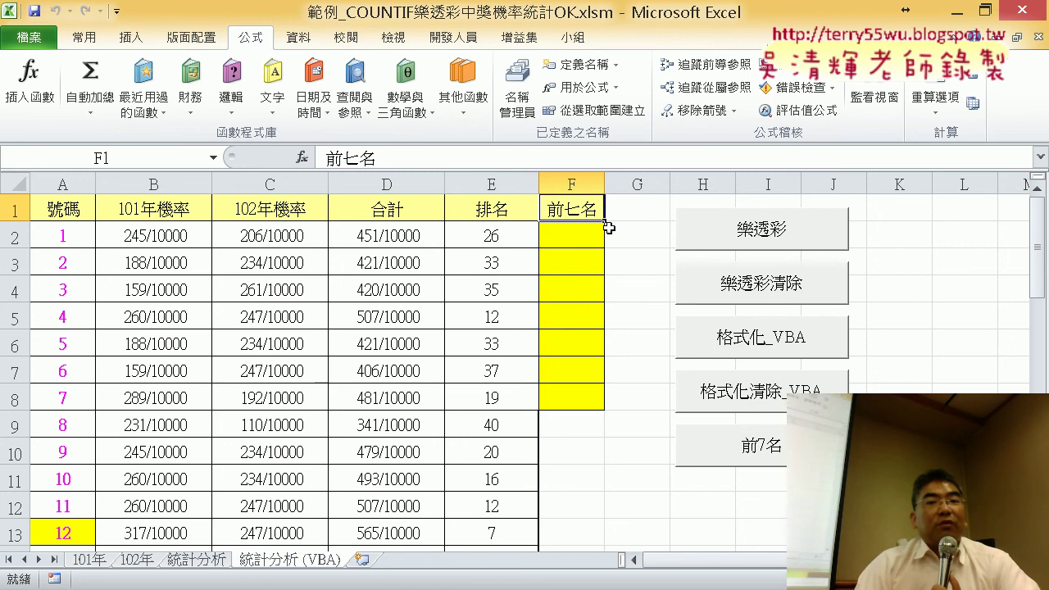
# Fill F2:F8 with the top seven 12, 21, 27, 28, 33, 34, 39, then clear columns B–E
pyautogui.moveTo(571, 235); pyautogui.dragTo(568, 402)
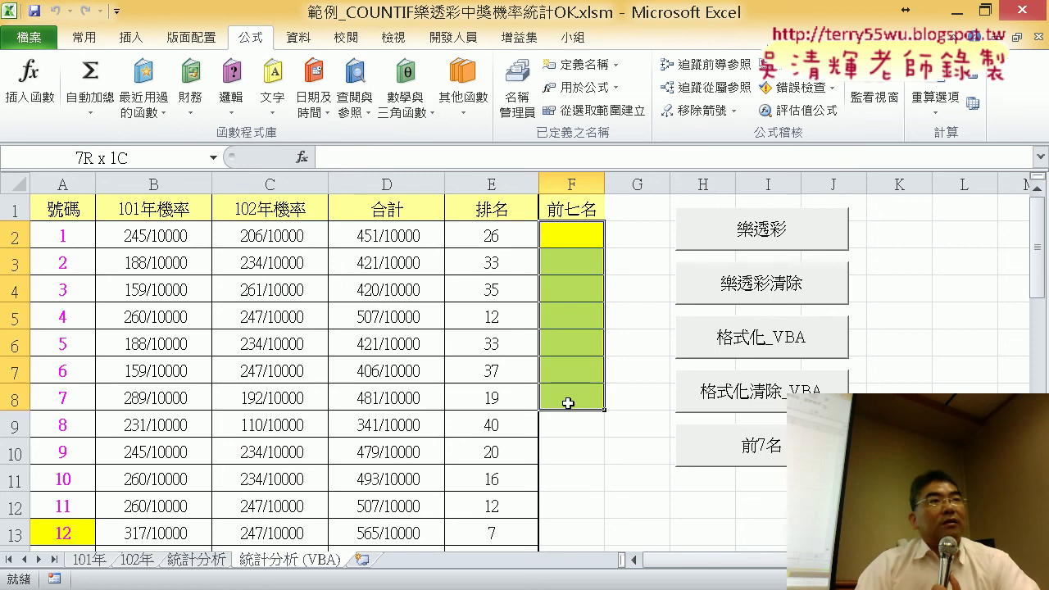
pyautogui.click(568, 402)
pyautogui.click(602, 490)
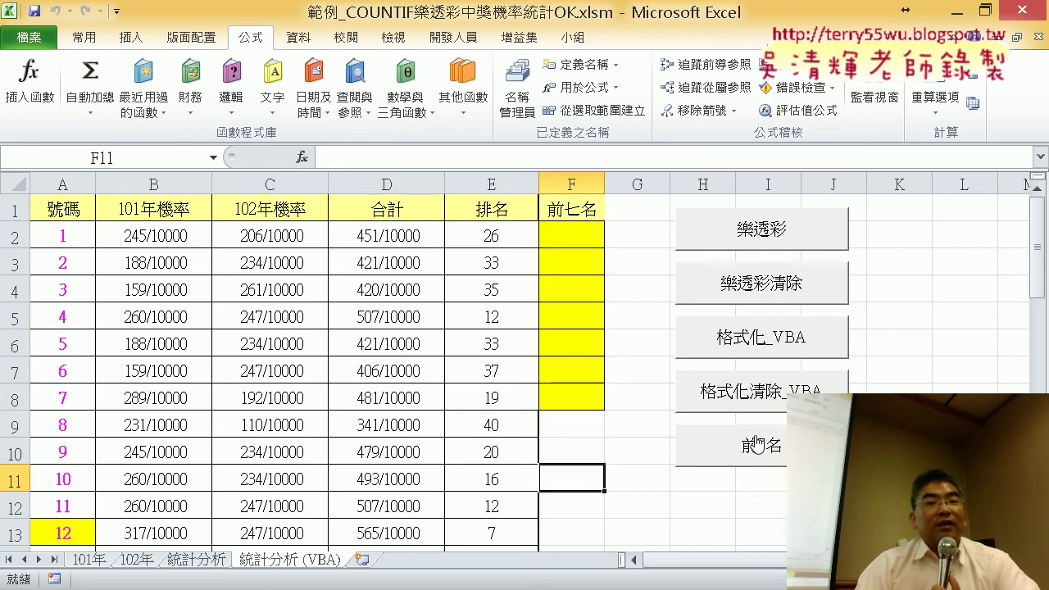
pyautogui.click(757, 444)
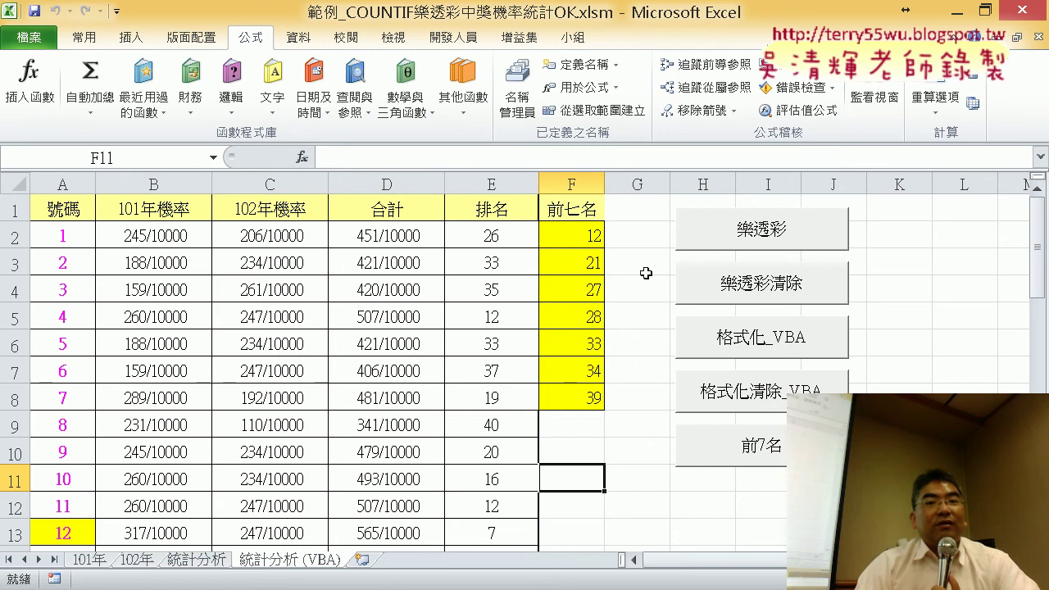
pyautogui.moveTo(587, 236); pyautogui.dragTo(585, 402)
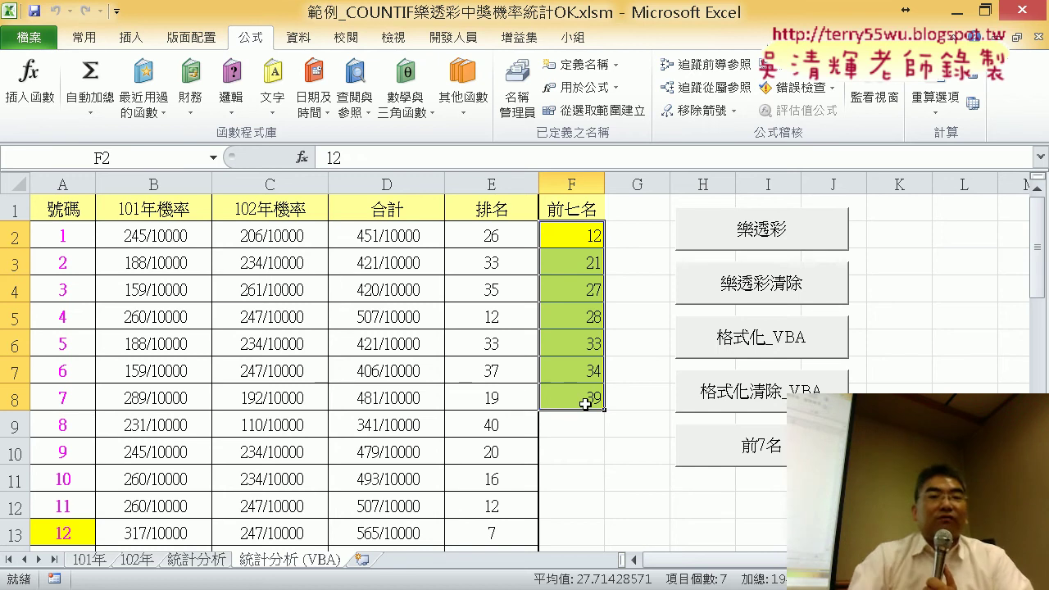
pyautogui.click(791, 278)
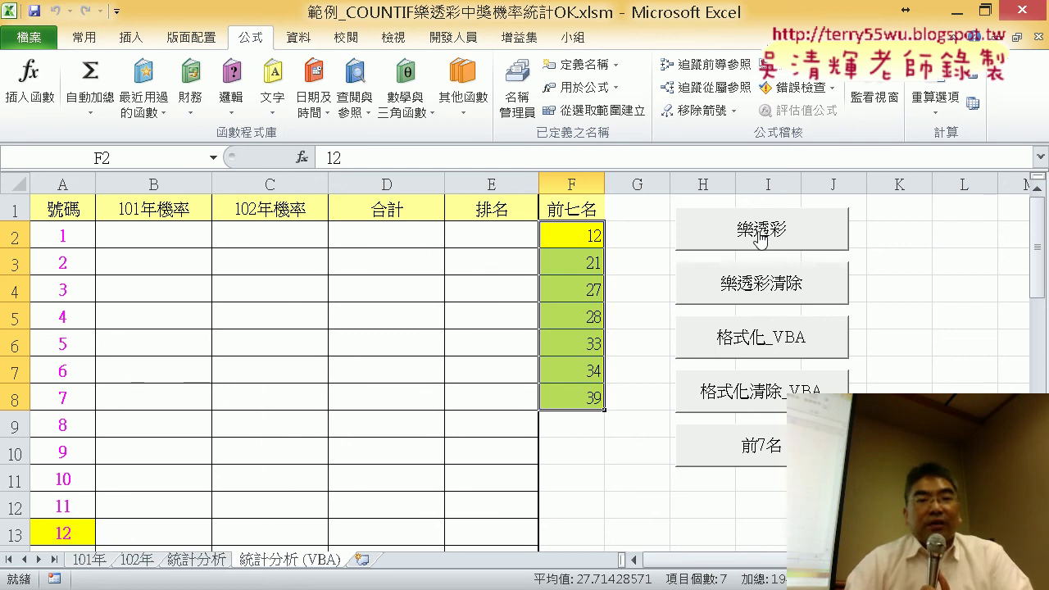
# Delete the seven numbers from F2:F8 and review the empty table at A2 and B2
pyautogui.press('Delete')
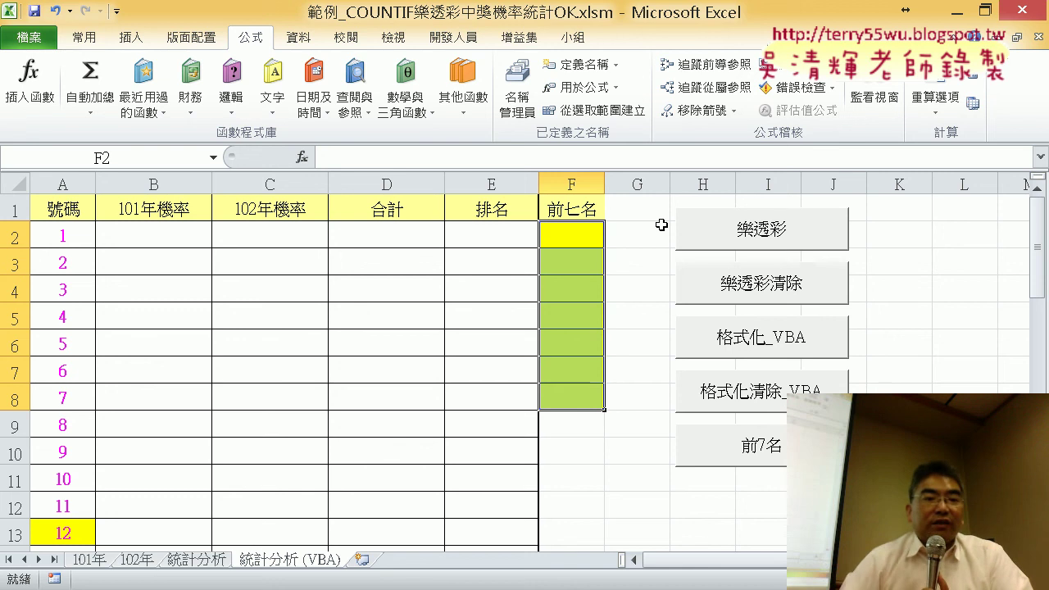
pyautogui.click(167, 237)
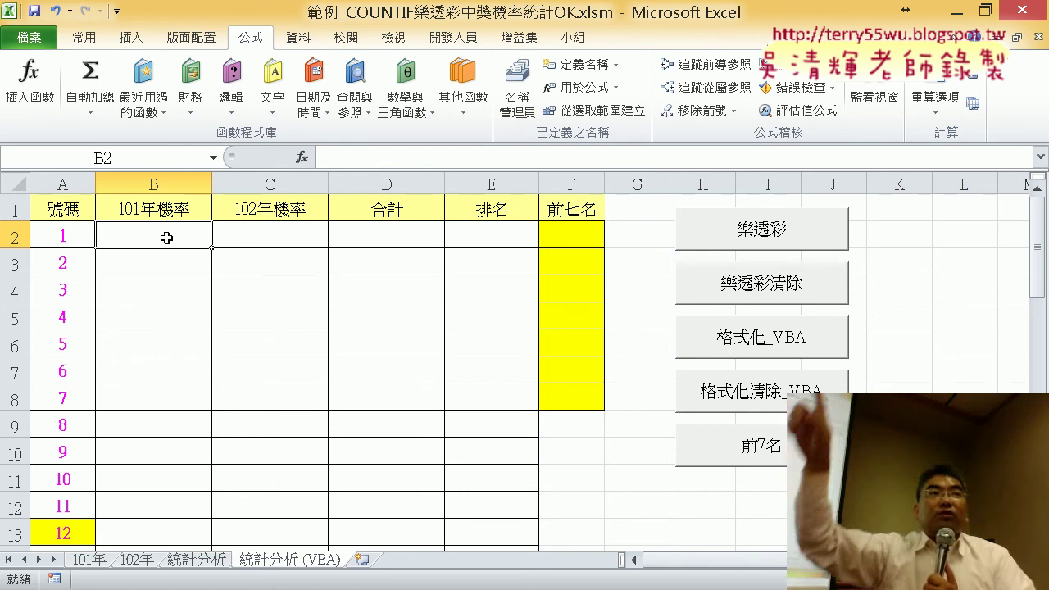
pyautogui.click(69, 236)
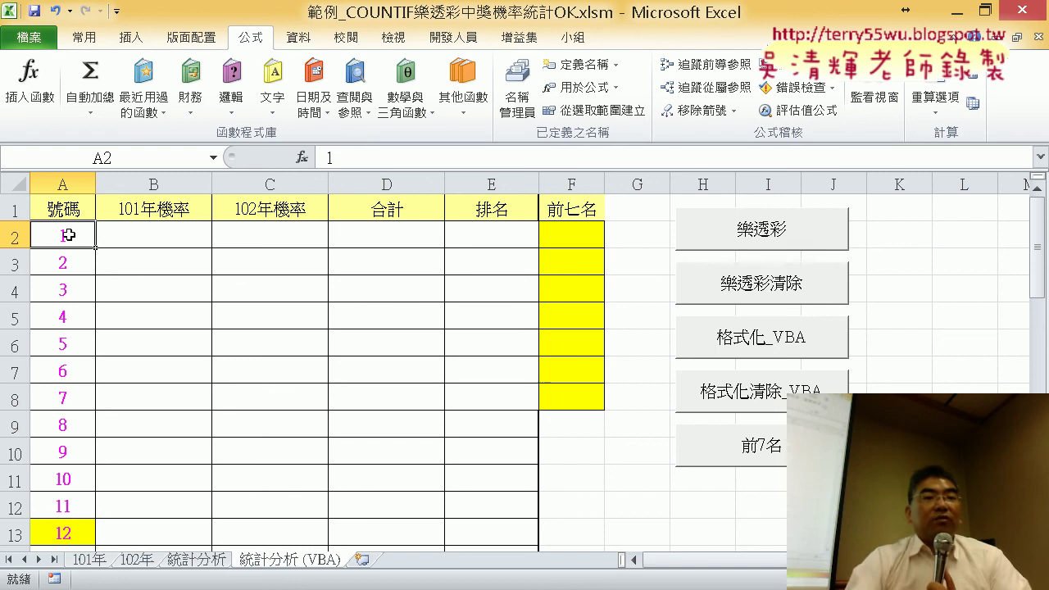
pyautogui.click(130, 236)
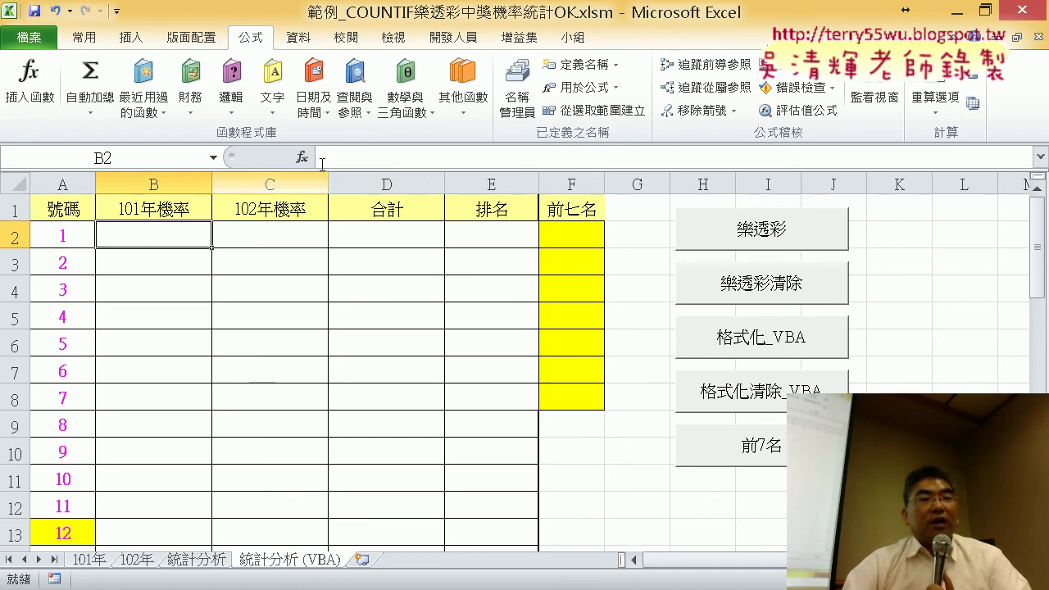
# On the 101年 sheet, select the draw numbers D2:J2 extended down to row 100
pyautogui.click(88, 560)
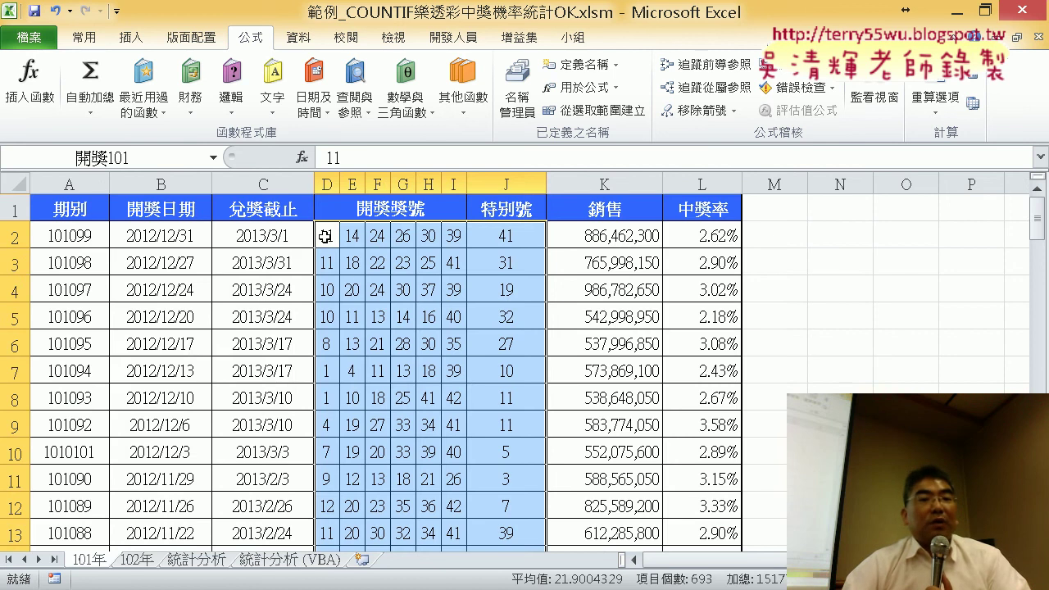
pyautogui.moveTo(326, 236); pyautogui.dragTo(505, 239)
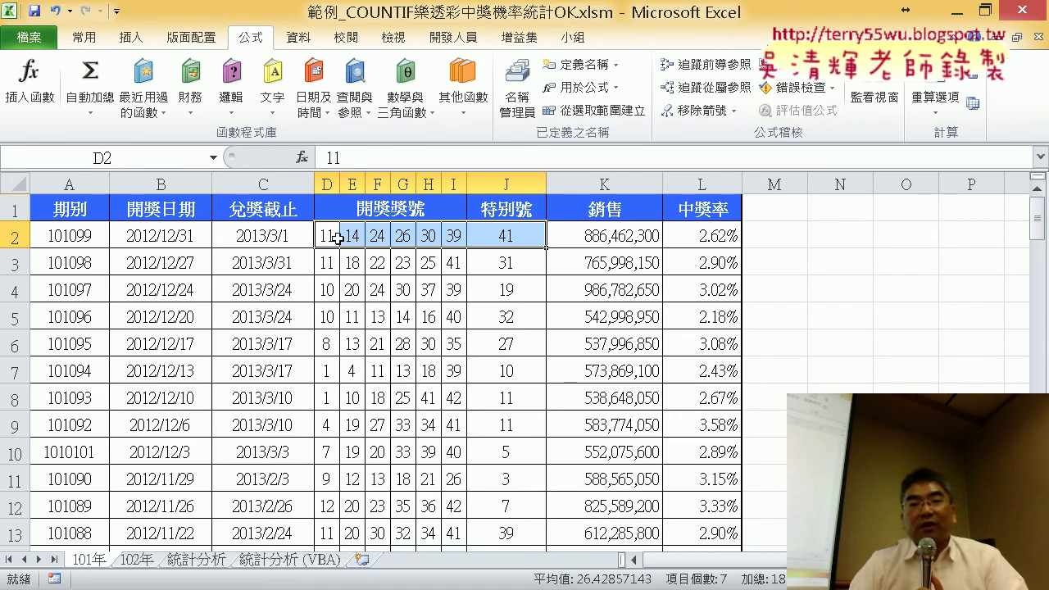
pyautogui.click(326, 236)
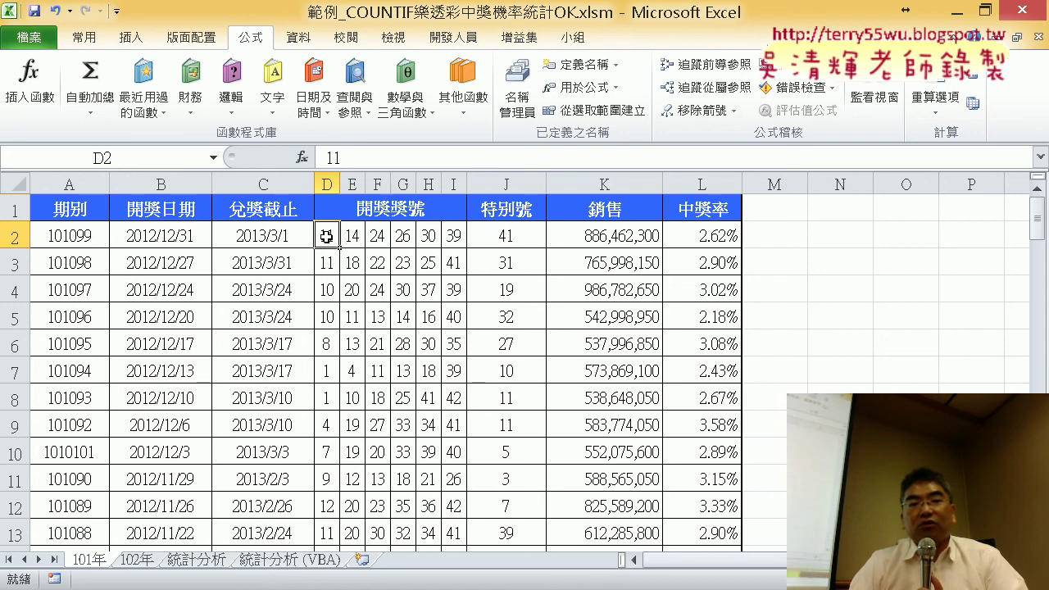
pyautogui.moveTo(326, 236); pyautogui.dragTo(514, 238)
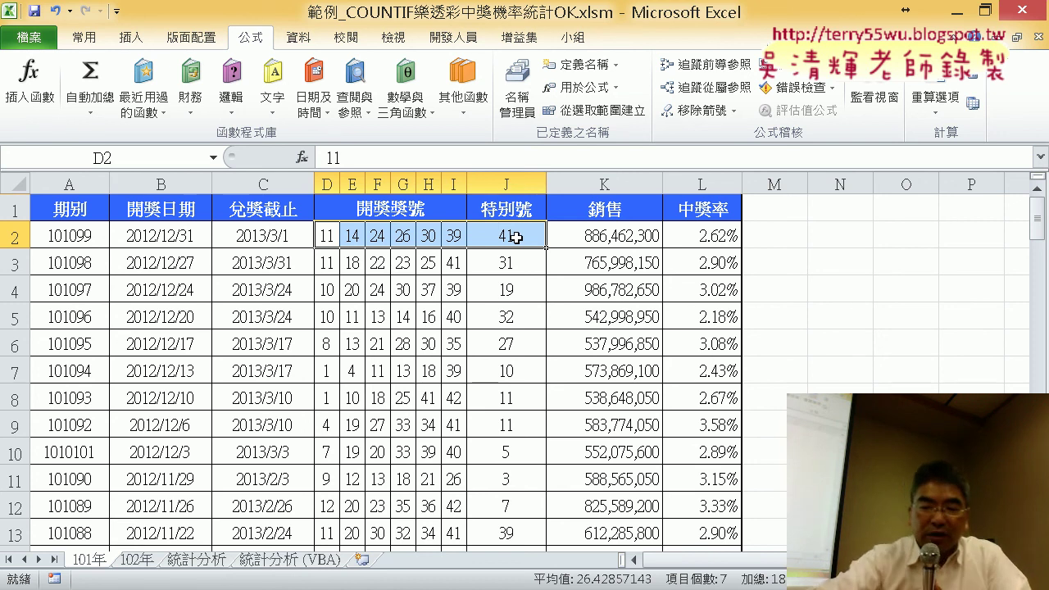
pyautogui.hotkey('ctrl', 'shift', 'Down')
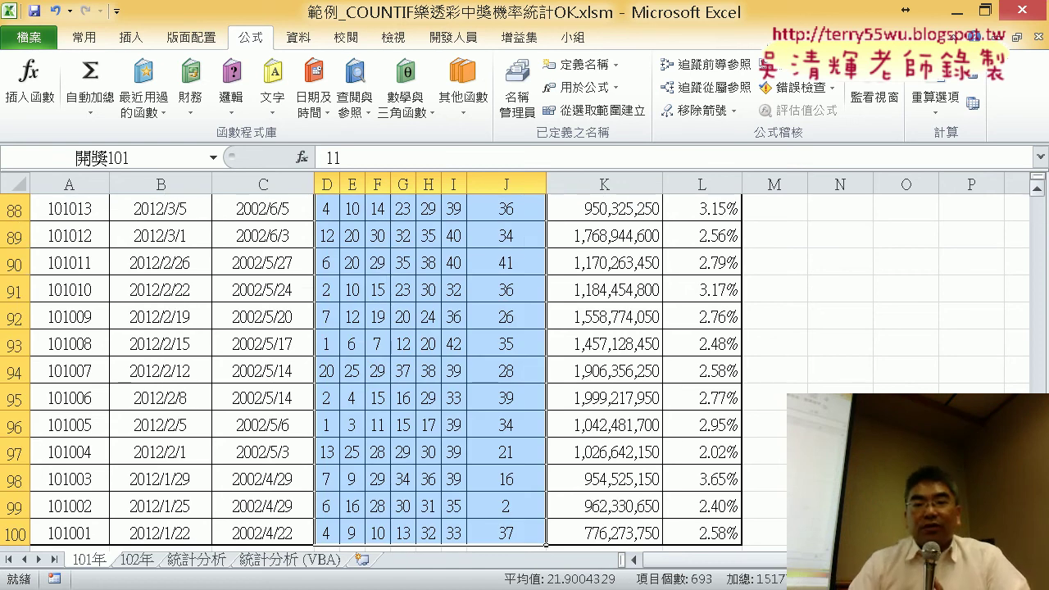
pyautogui.scroll(6, 602, 245)
pyautogui.scroll(20, 601, 246)
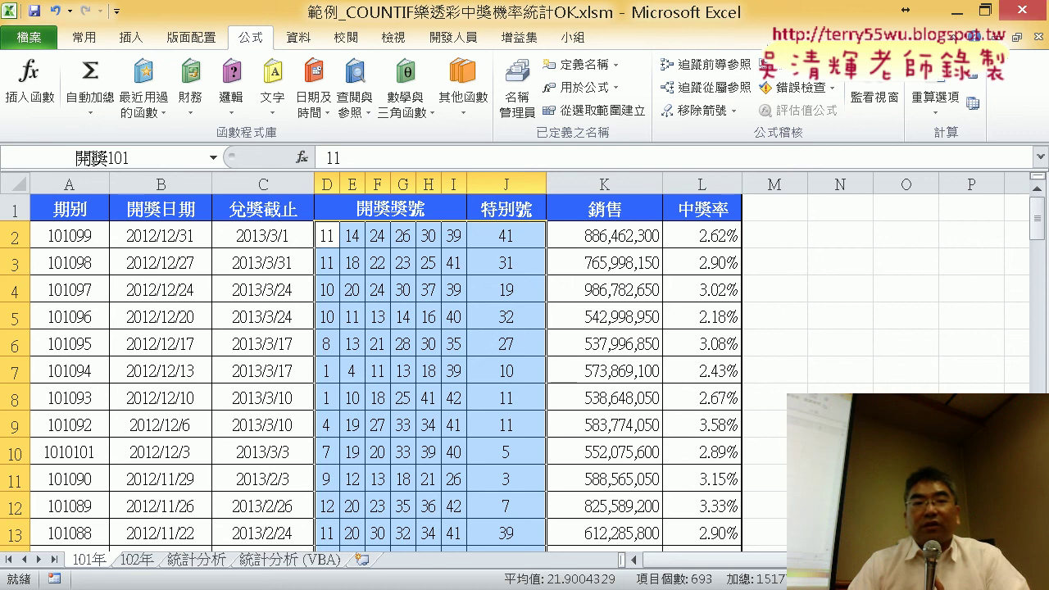
# Annotate the 開獎101 name in the Name Box, clear the marks, and close the workbook
pyautogui.click(123, 159)
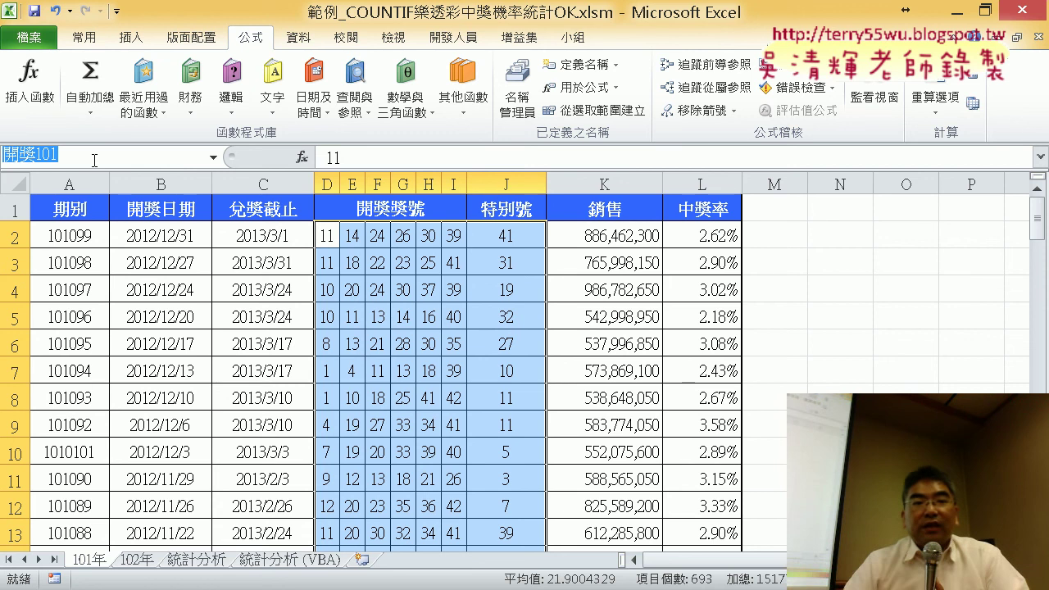
pyautogui.click(84, 155)
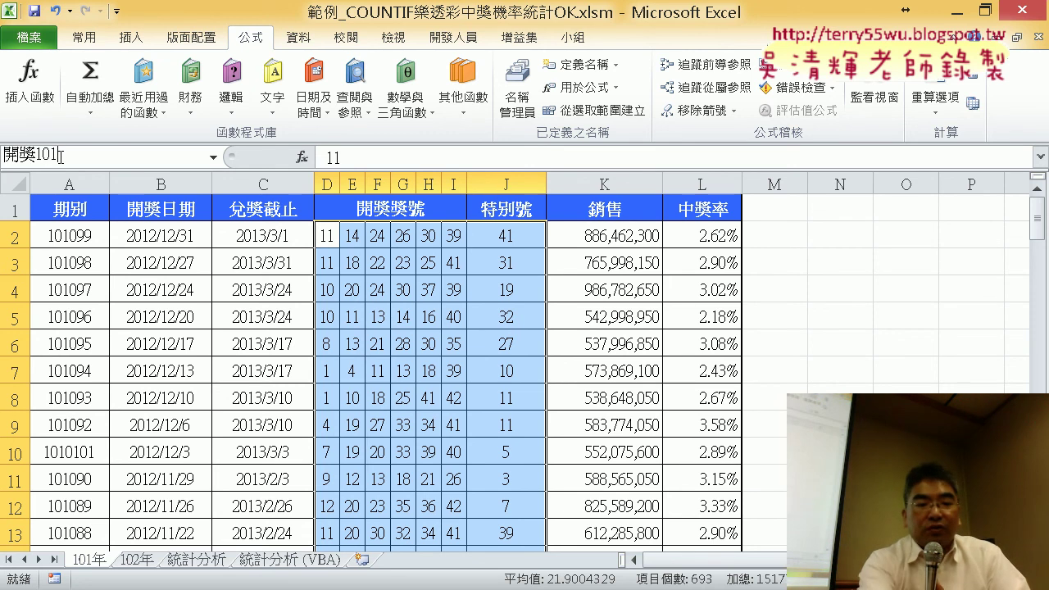
pyautogui.moveTo(66, 176); pyautogui.dragTo(74, 168)
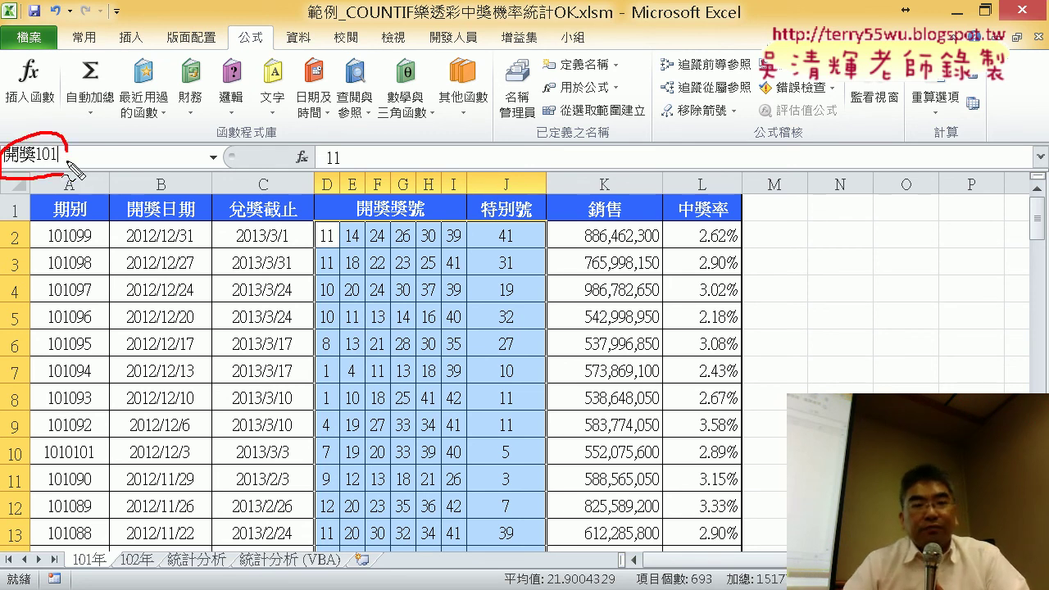
pyautogui.moveTo(321, 222); pyautogui.dragTo(69, 163)
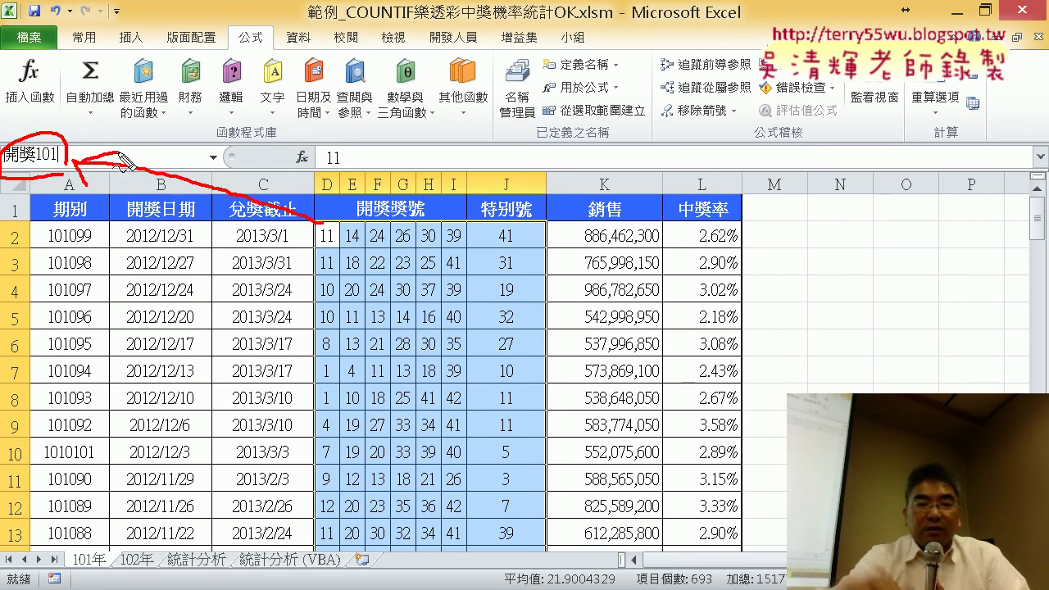
pyautogui.press('Escape')
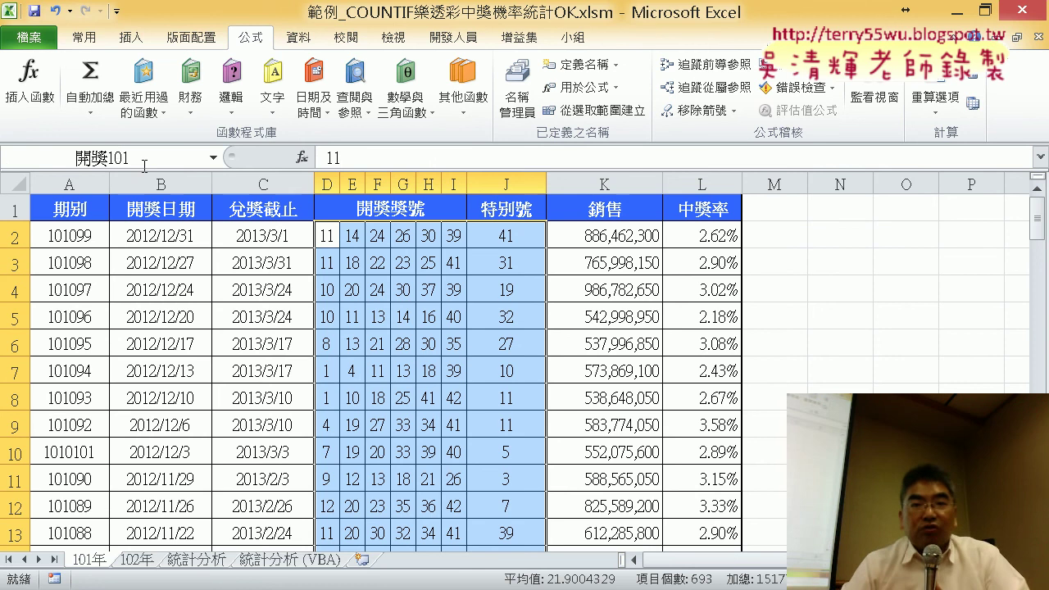
pyautogui.click(1039, 38)
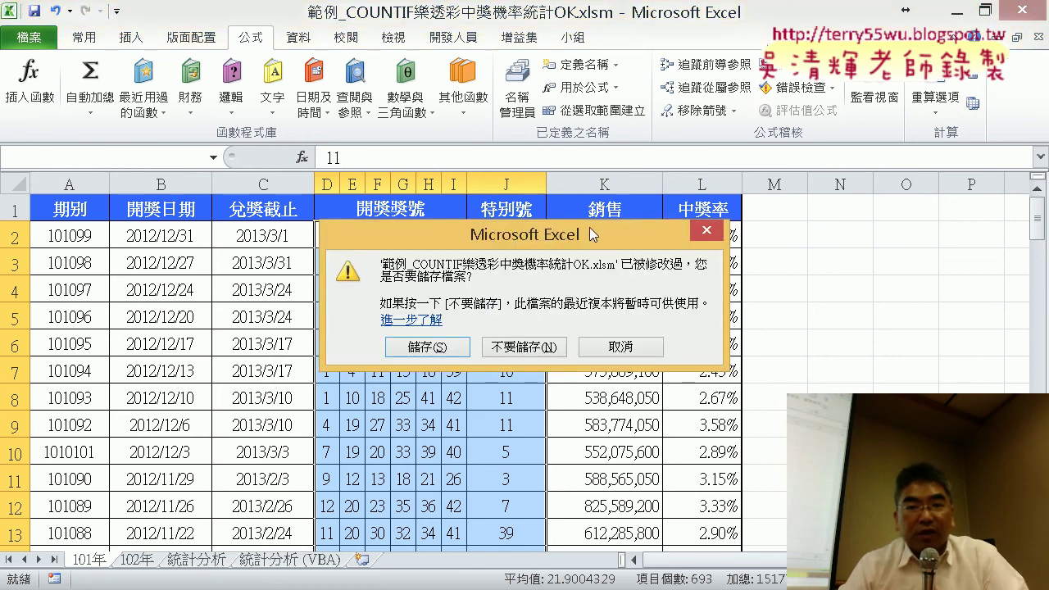
# Discard the example workbook's changes and go to the 101年 sheet of the practice workbook
pyautogui.click(510, 349)
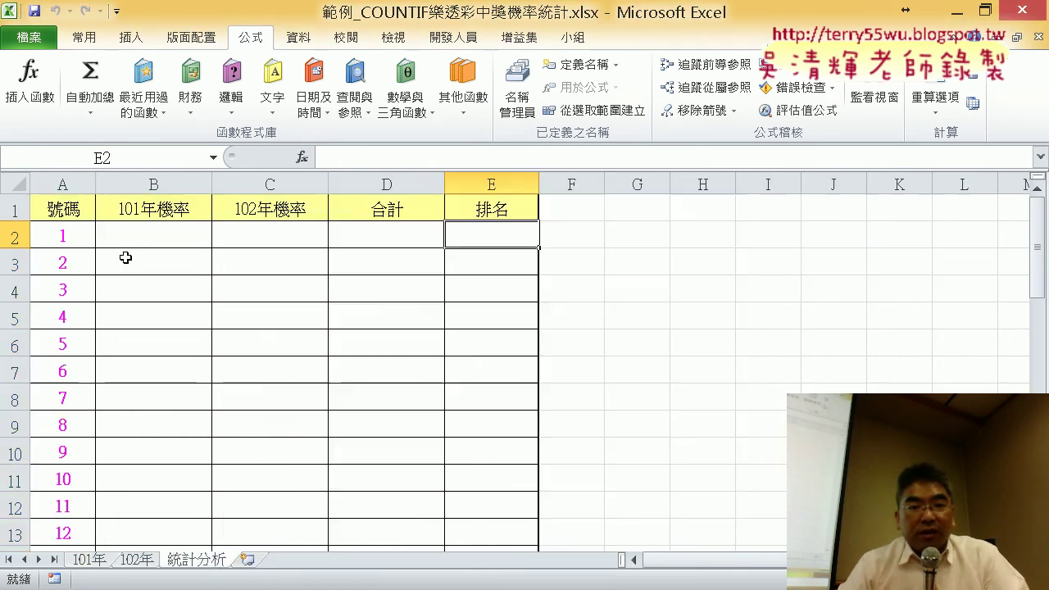
pyautogui.click(88, 561)
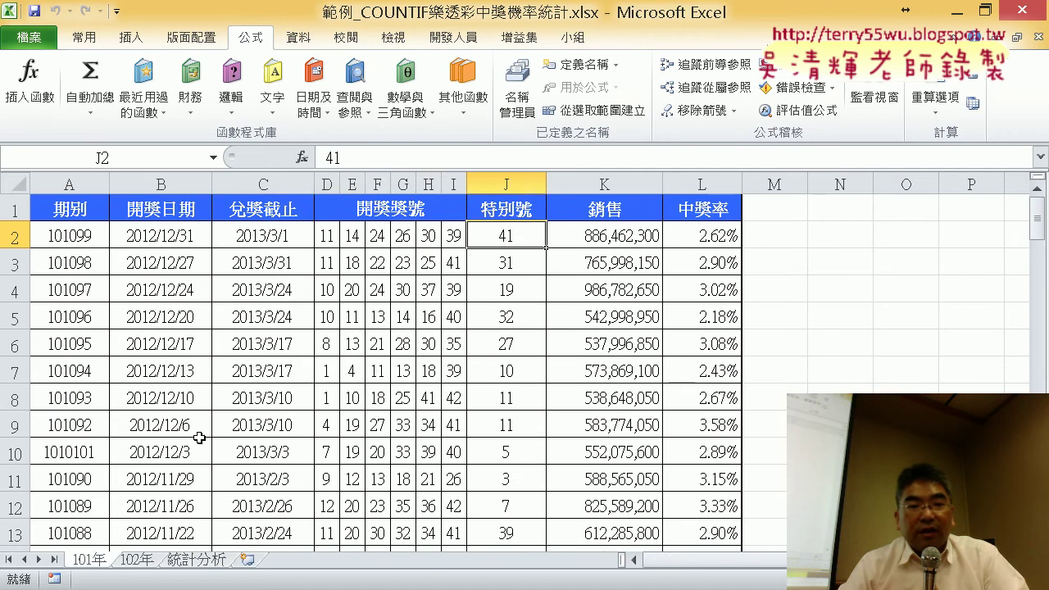
pyautogui.moveTo(327, 236); pyautogui.dragTo(512, 227)
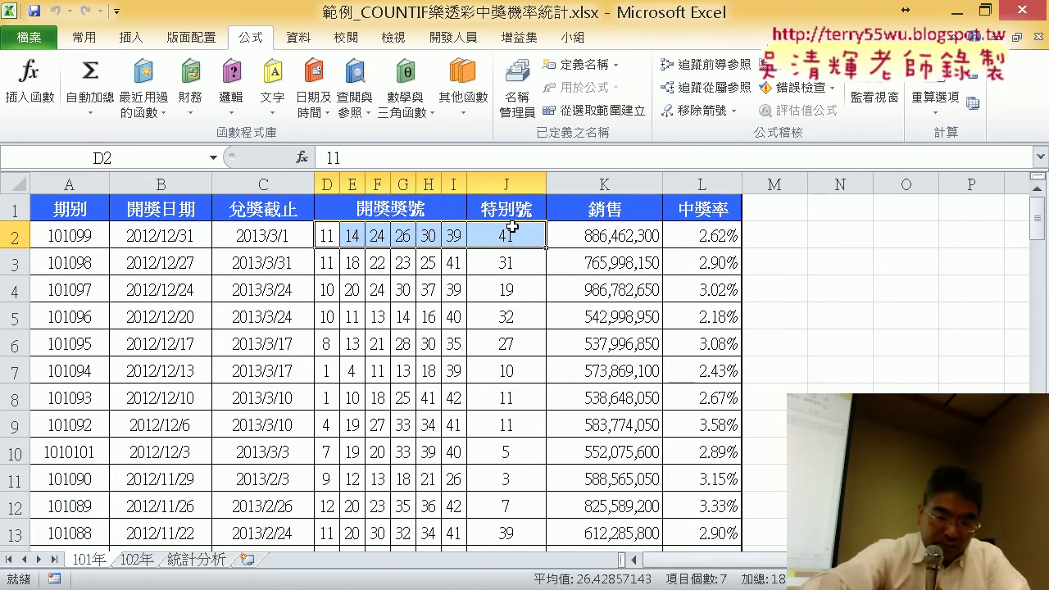
pyautogui.hotkey('ctrl', 'pagedown')
pyautogui.hotkey('ctrl', 'shift', 'pagedown')
pyautogui.hotkey('ctrl', 'shift', 'pagedown')
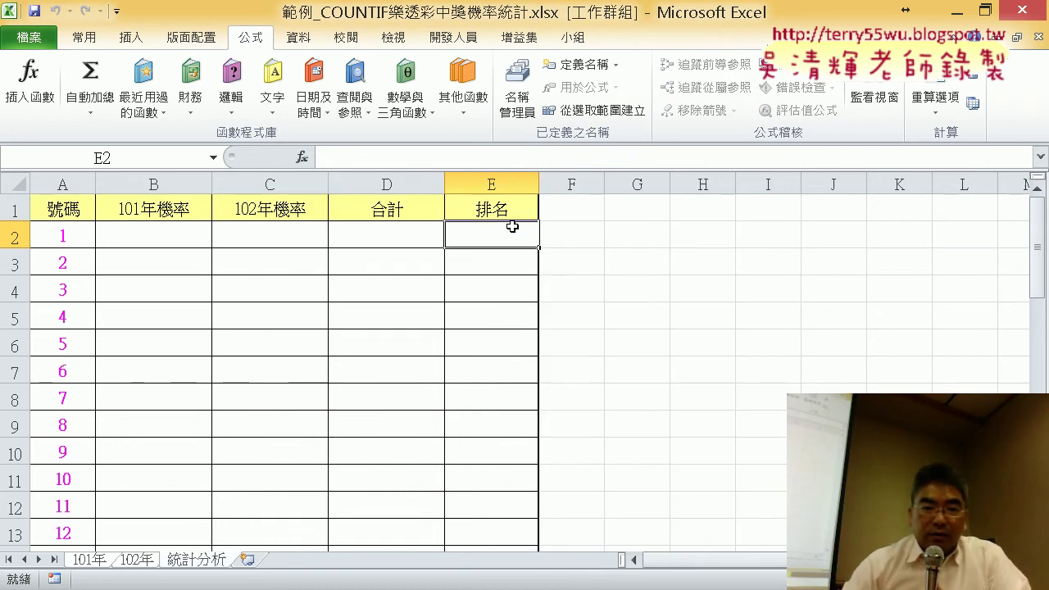
pyautogui.click(87, 559)
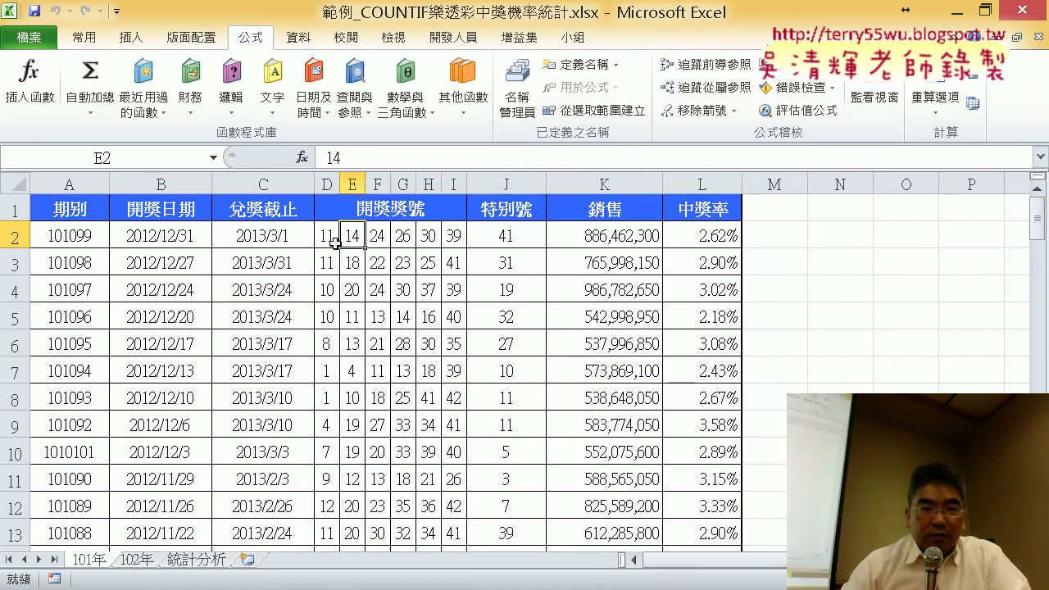
# Name the 101年 draw numbers D2:J100 as 開獎101 using the Name Box
pyautogui.moveTo(335, 243); pyautogui.dragTo(496, 246)
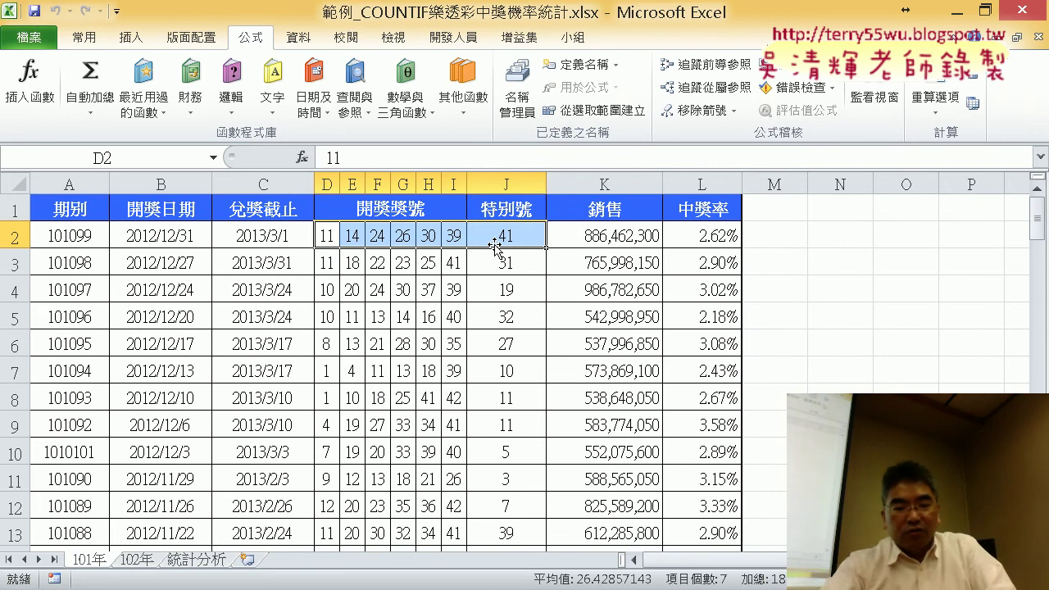
pyautogui.hotkey('ctrl', 'shift', 'Down')
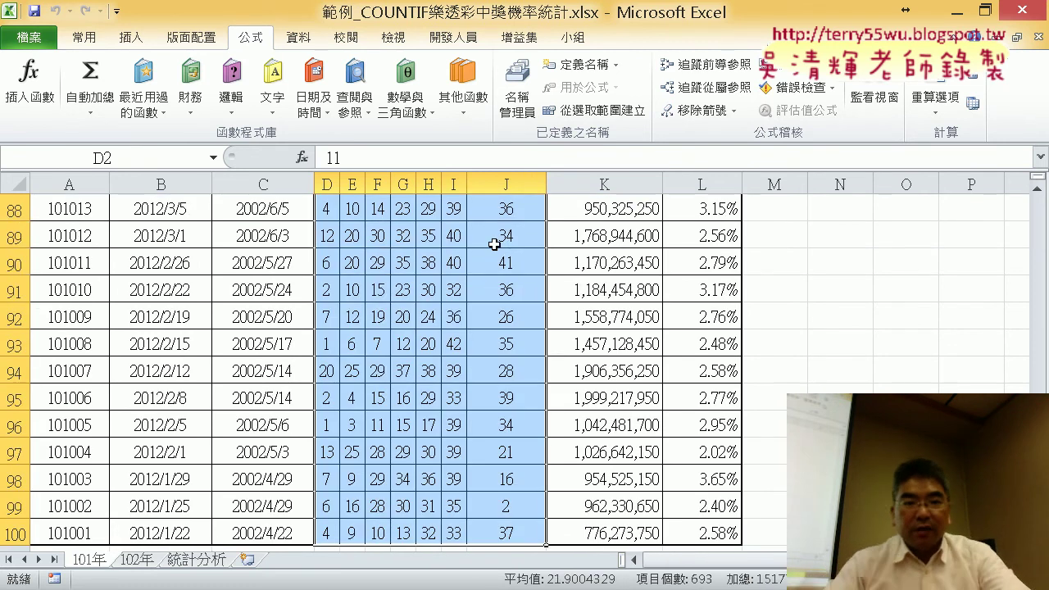
pyautogui.click(138, 164)
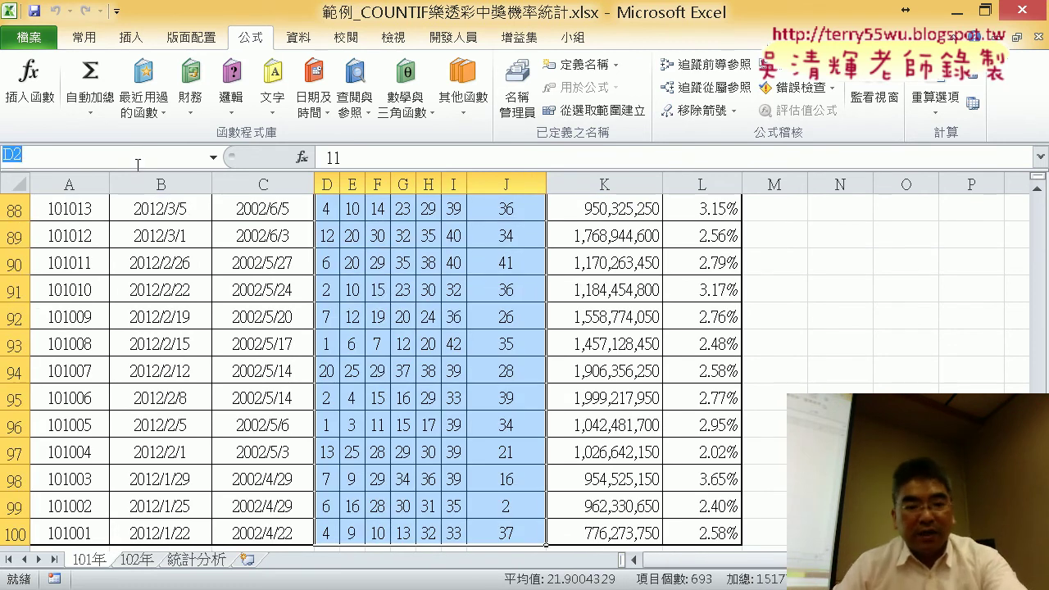
pyautogui.write('開獎101')
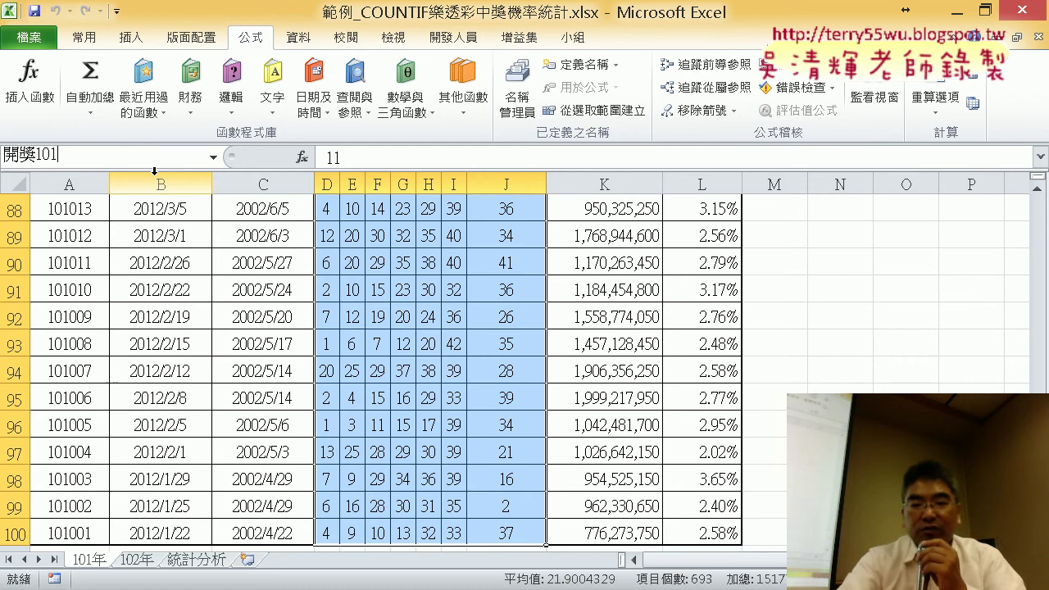
pyautogui.scroll(20, 154, 171)
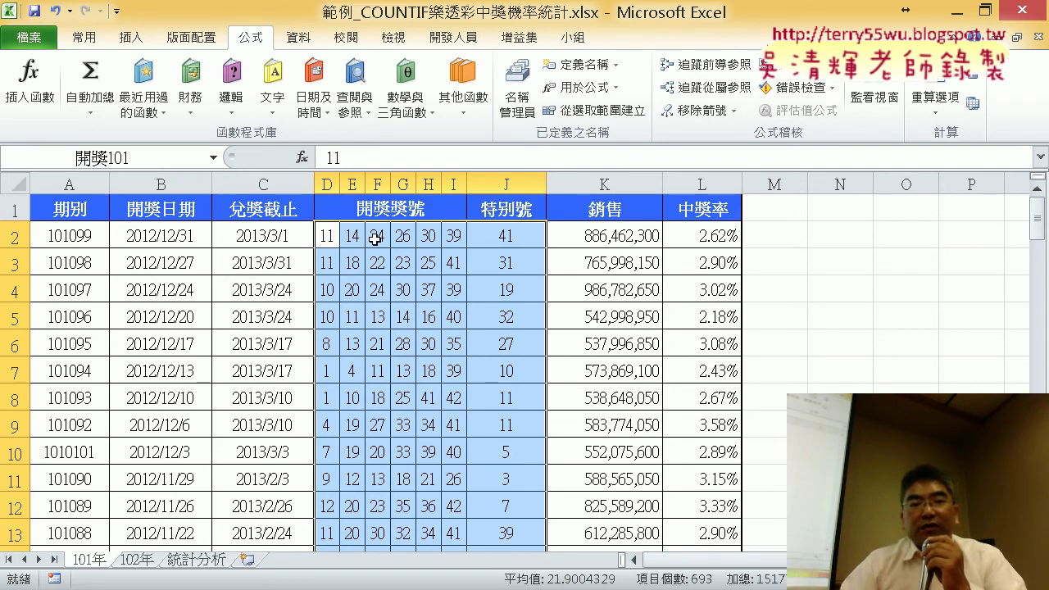
pyautogui.click(518, 94)
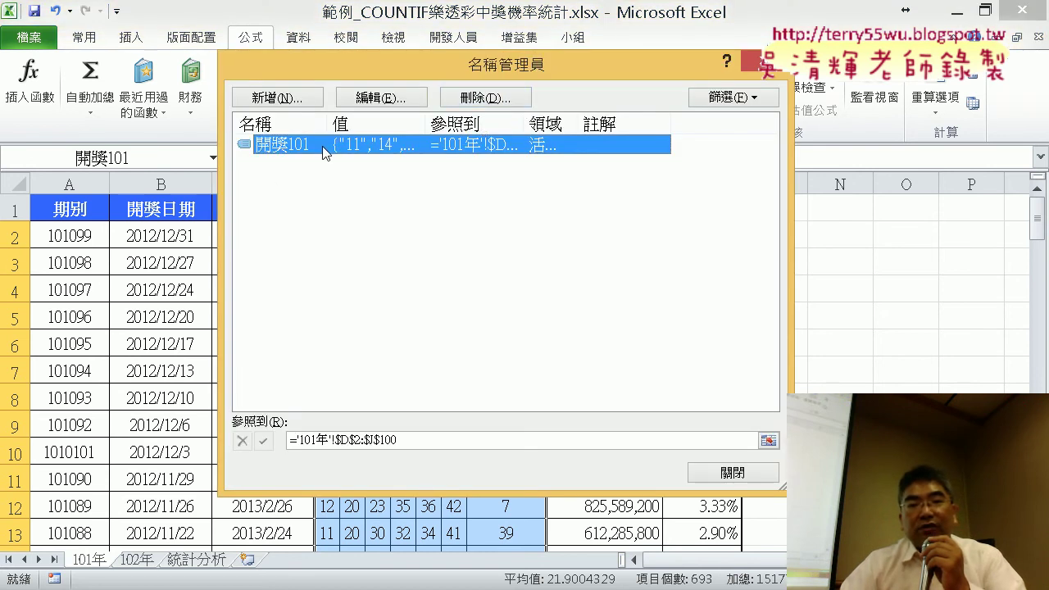
pyautogui.click(484, 440)
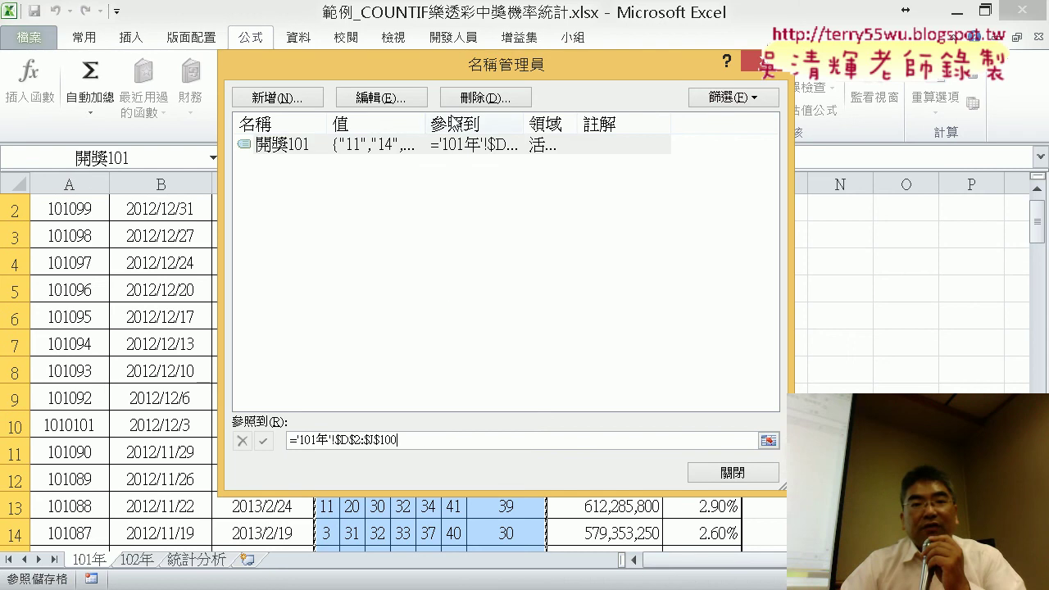
pyautogui.moveTo(530, 65); pyautogui.dragTo(801, 66)
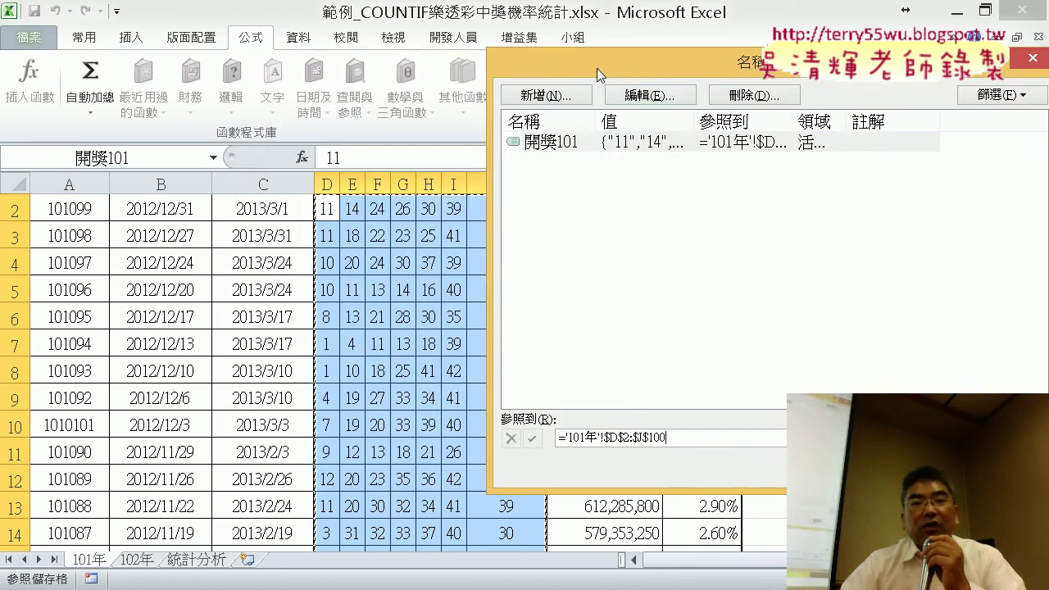
pyautogui.moveTo(597, 68); pyautogui.dragTo(322, 68)
pyautogui.click(706, 462)
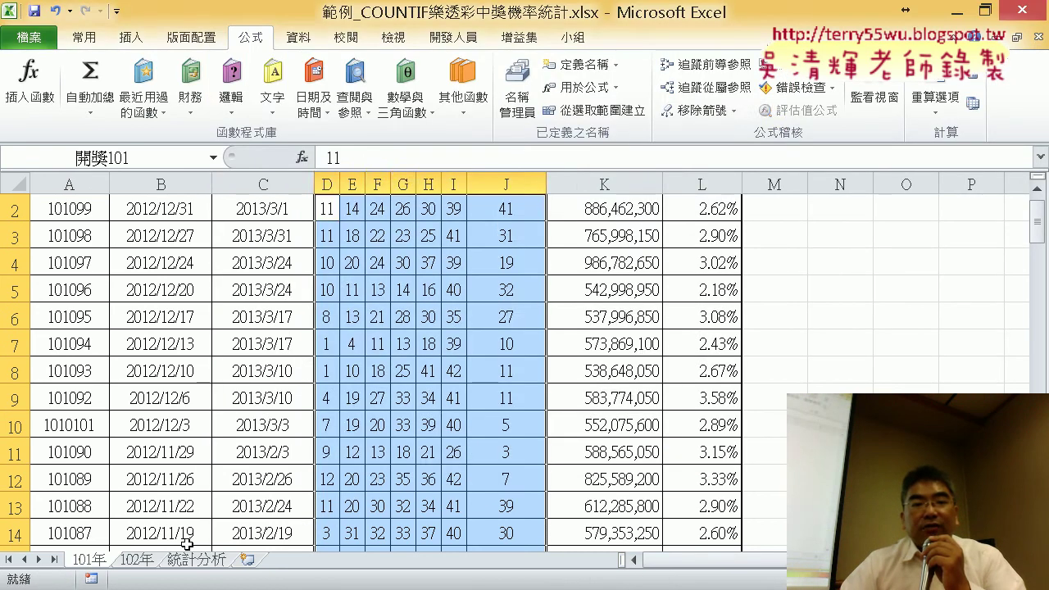
# Name the 102年 draw numbers D2:J105 as 開獎102 using the Name Box
pyautogui.click(133, 561)
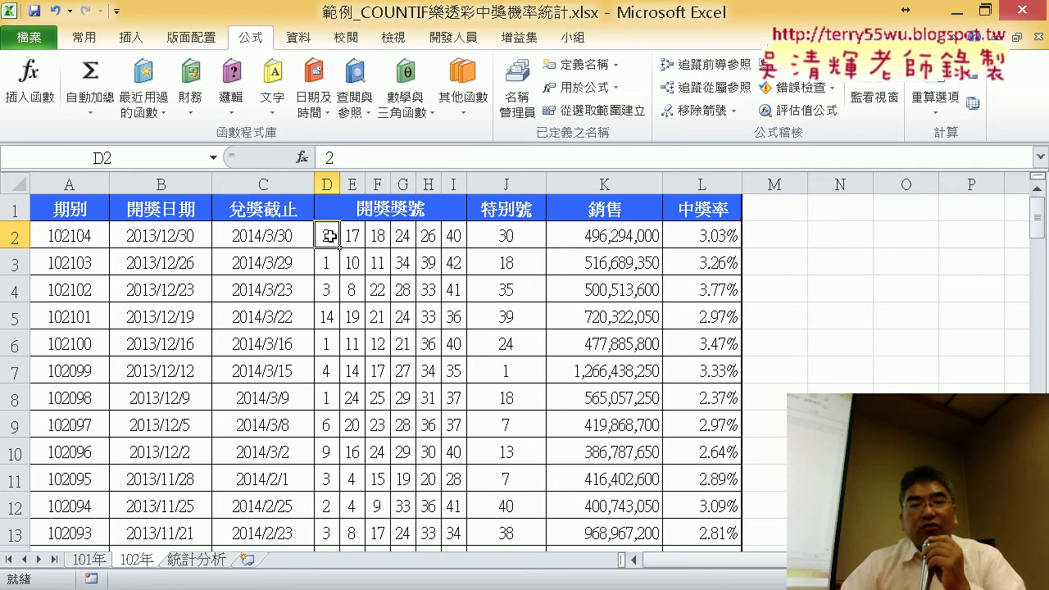
pyautogui.moveTo(326, 235); pyautogui.dragTo(506, 235)
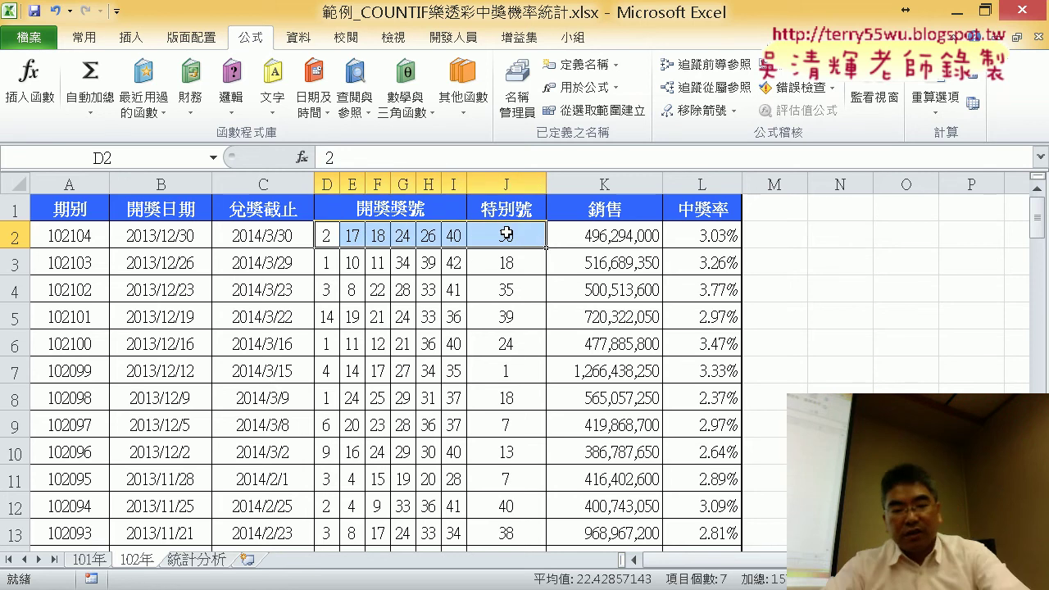
pyautogui.hotkey('ctrl', 'shift', 'Down')
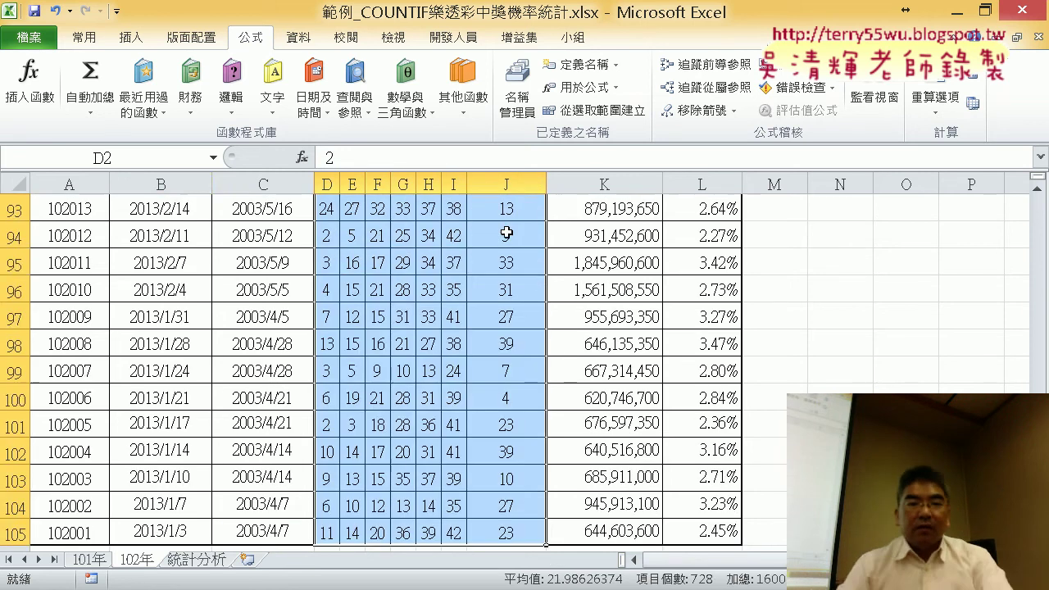
pyautogui.click(145, 155)
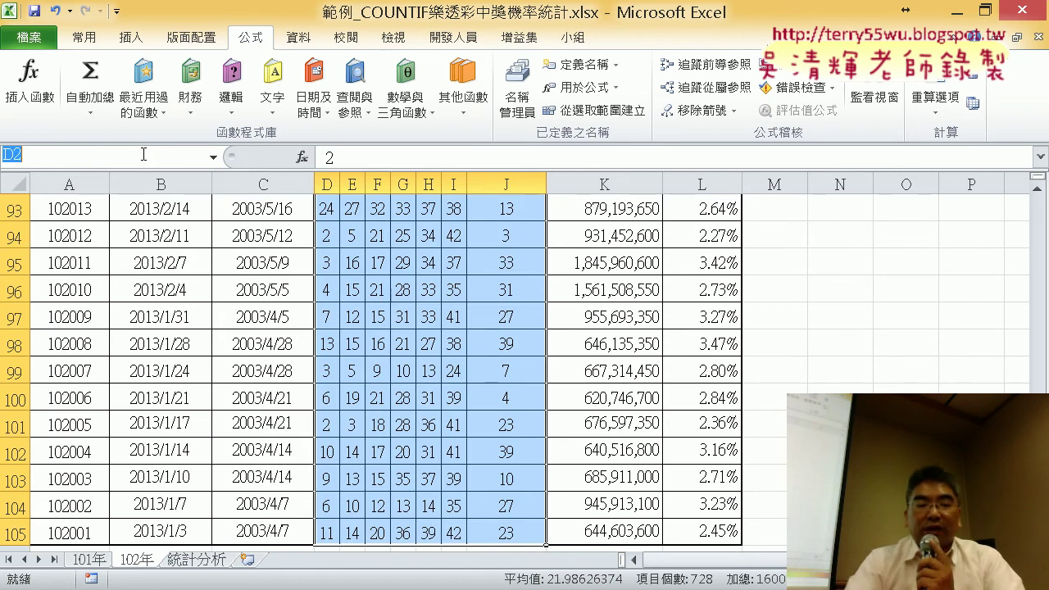
pyautogui.write('開獎101')
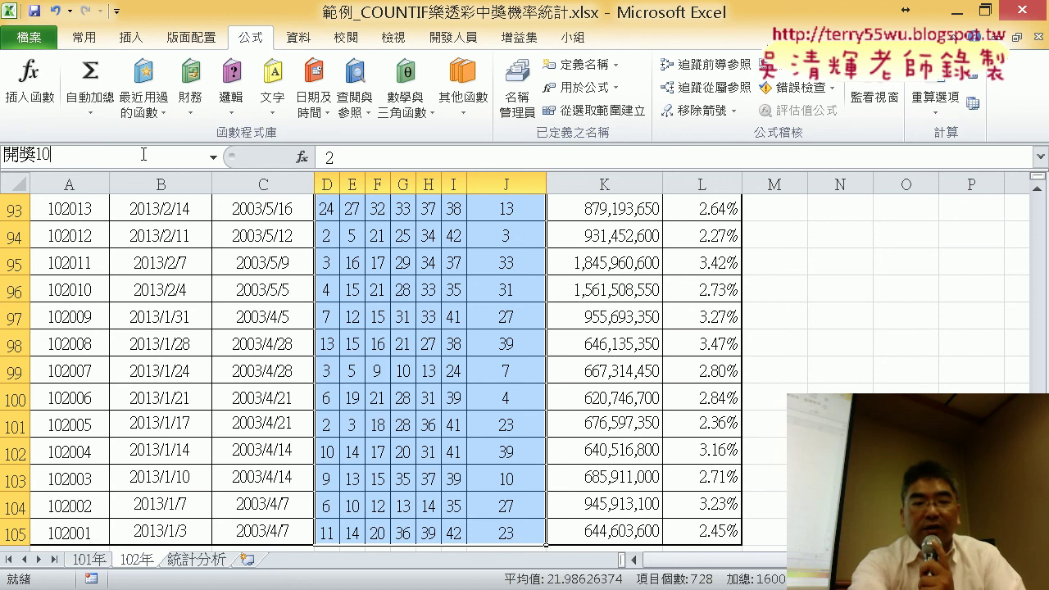
pyautogui.press('BackSpace')
pyautogui.write('2')
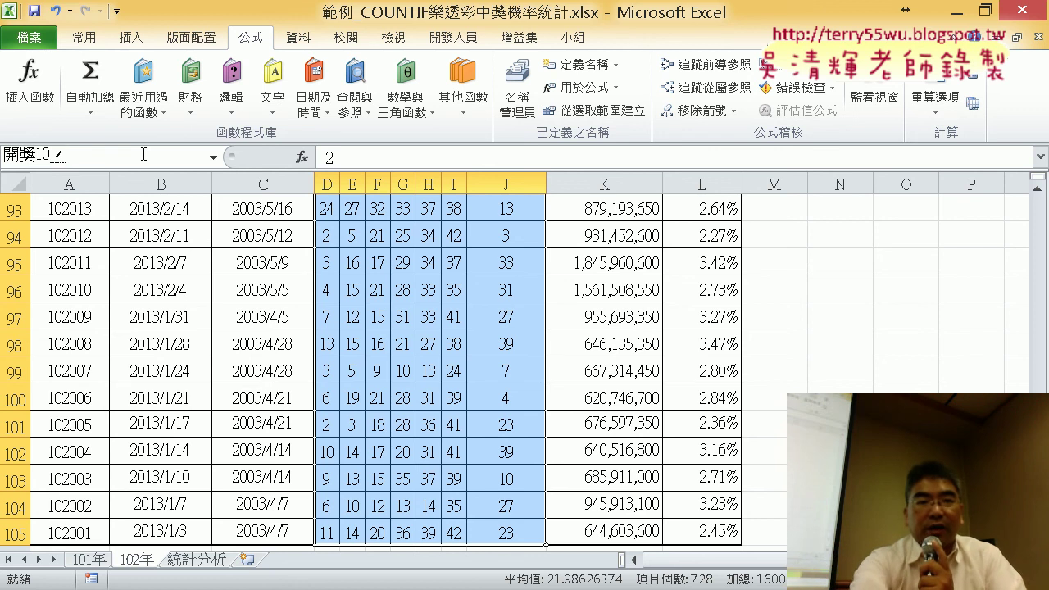
pyautogui.write('2')
pyautogui.press('BackSpace')
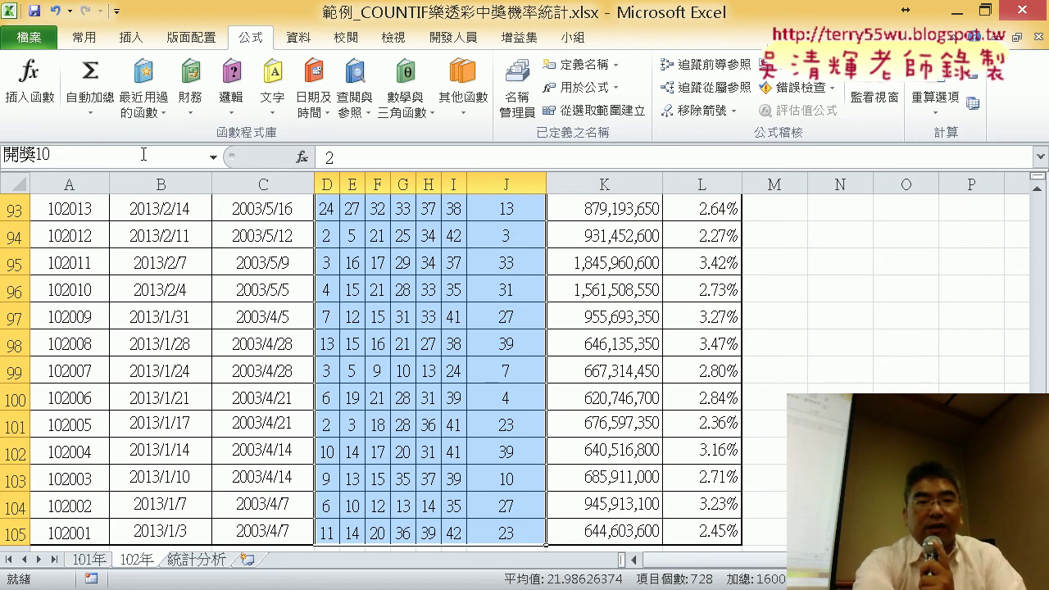
pyautogui.write('2')
pyautogui.press('Return')
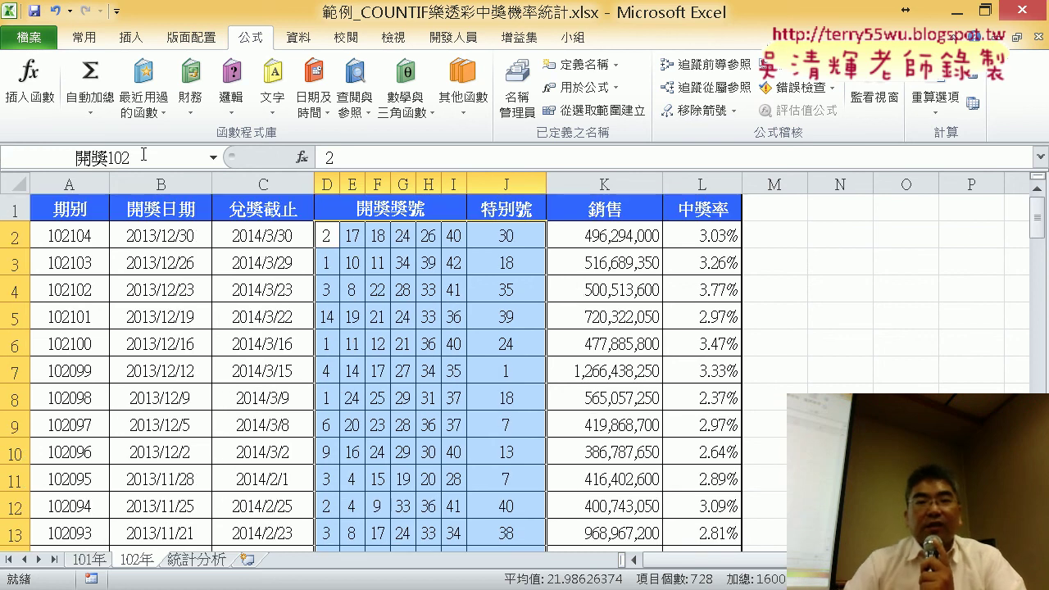
# Check the 開獎101 and 開獎102 entries in Name Manager, then return to 統計分析
pyautogui.click(525, 103)
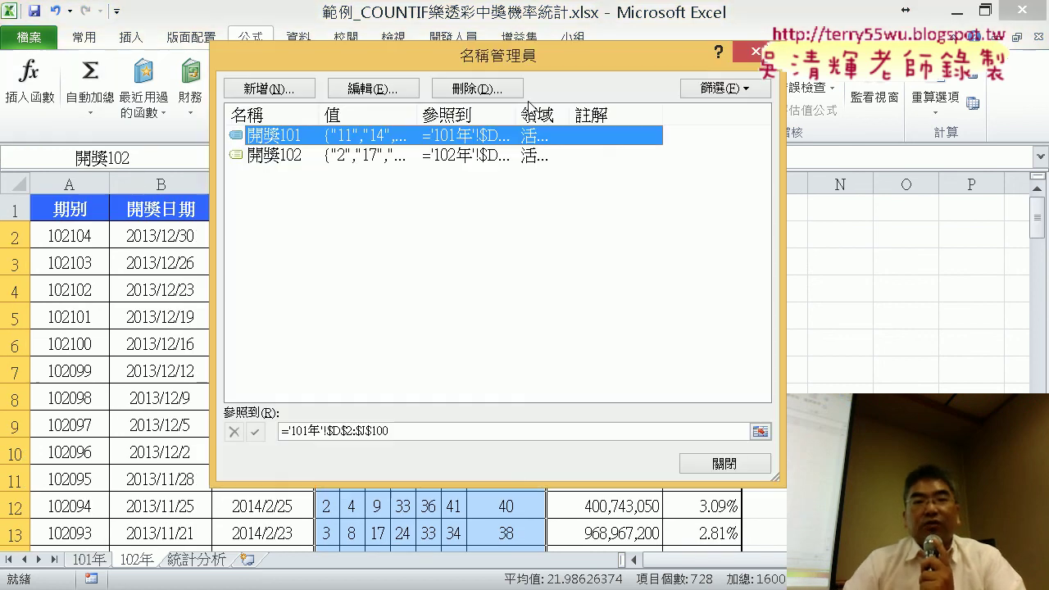
pyautogui.click(324, 156)
pyautogui.click(323, 140)
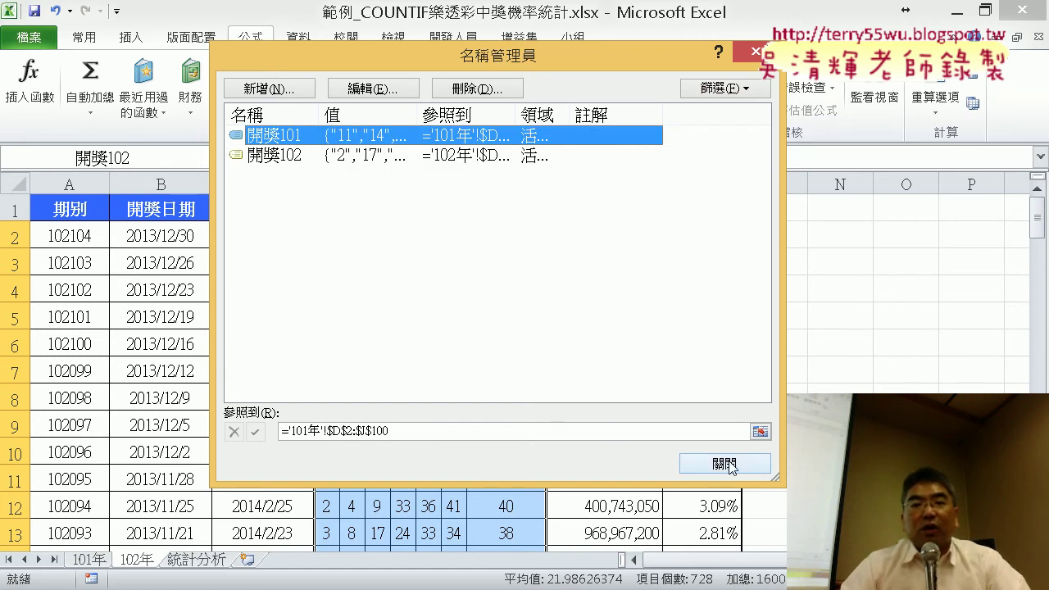
pyautogui.click(725, 464)
pyautogui.click(201, 559)
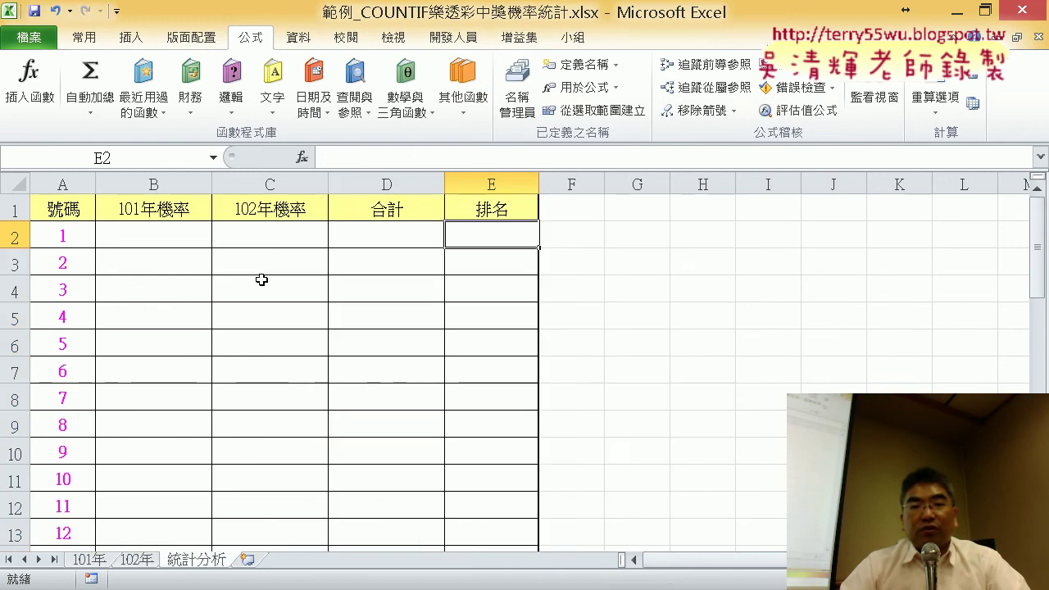
# Insert COUNTIF in B2 with range 開獎101 pasted via F3 and criteria A2
pyautogui.click(168, 236)
pyautogui.click(302, 156)
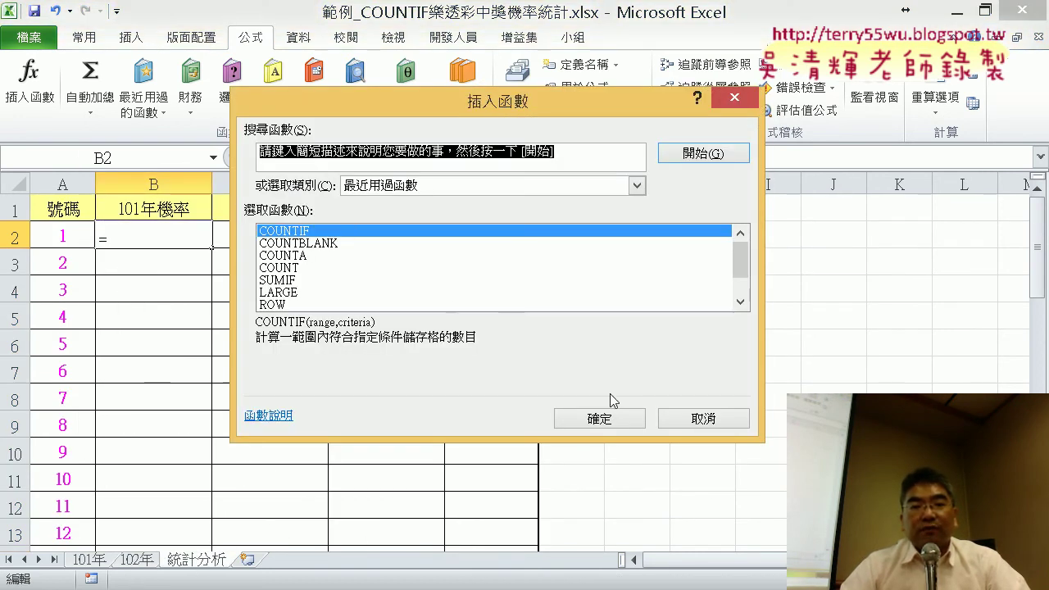
pyautogui.click(614, 416)
pyautogui.moveTo(388, 160); pyautogui.dragTo(525, 145)
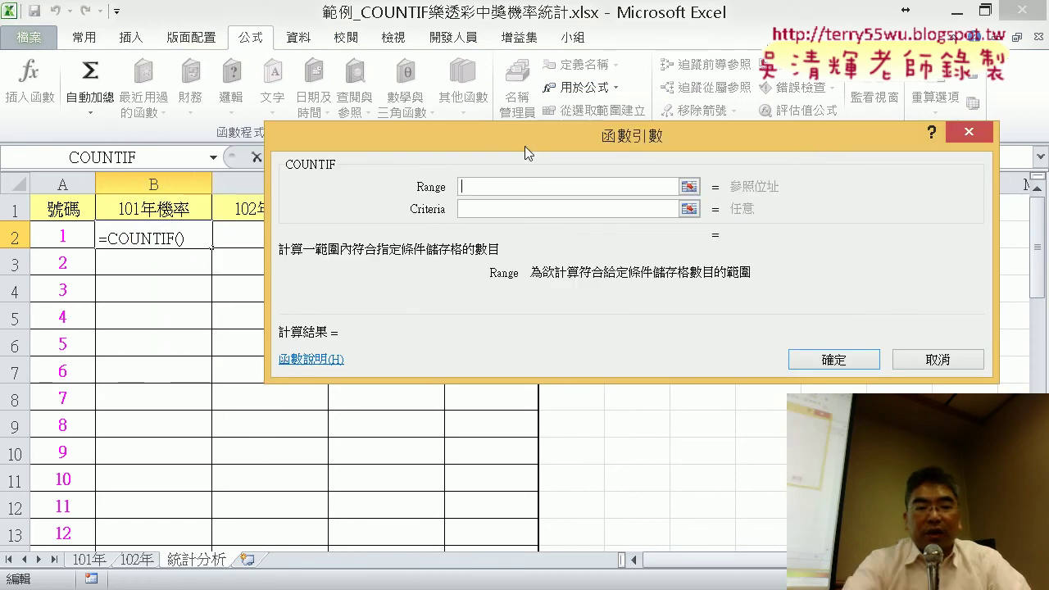
pyautogui.press('F3')
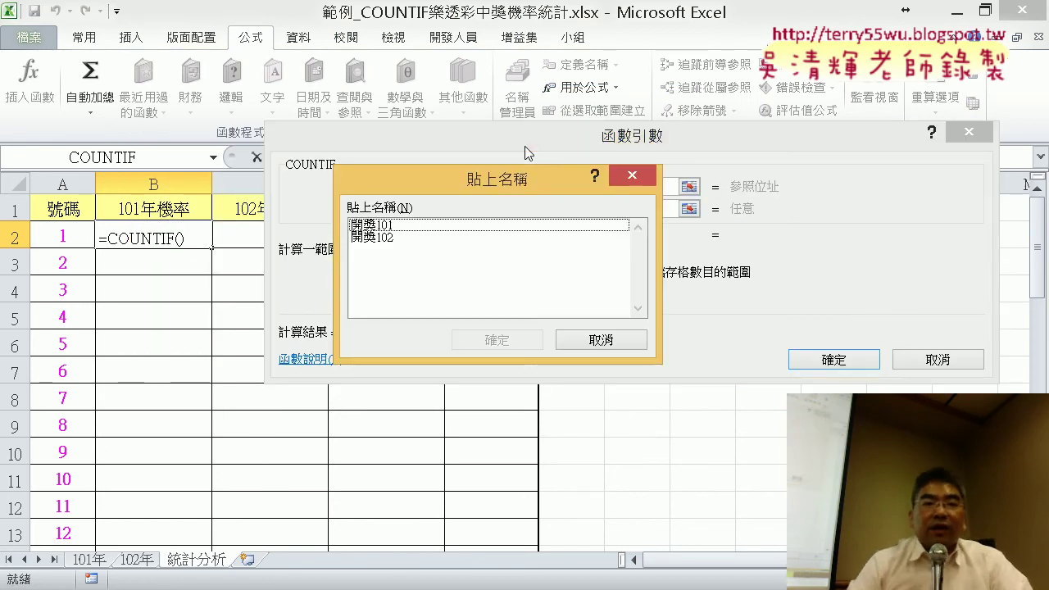
pyautogui.doubleClick(435, 227)
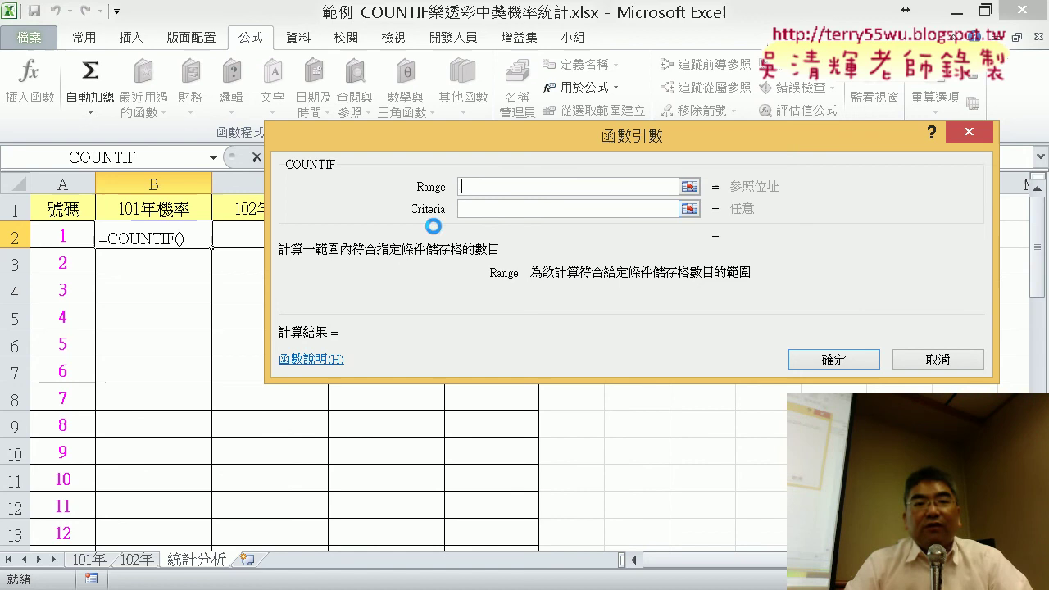
pyautogui.click(486, 210)
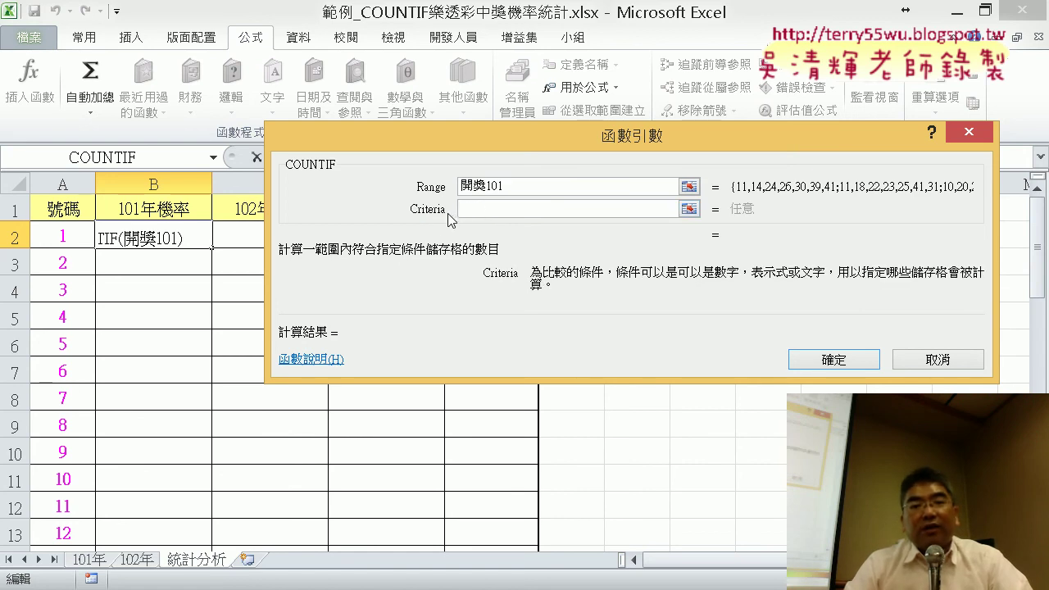
pyautogui.click(60, 236)
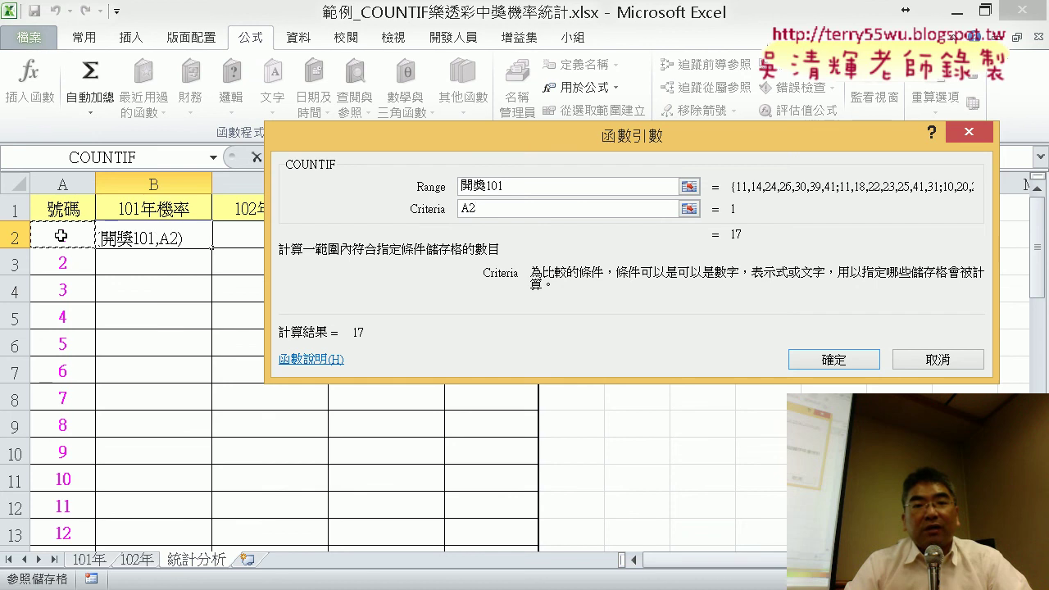
pyautogui.click(834, 363)
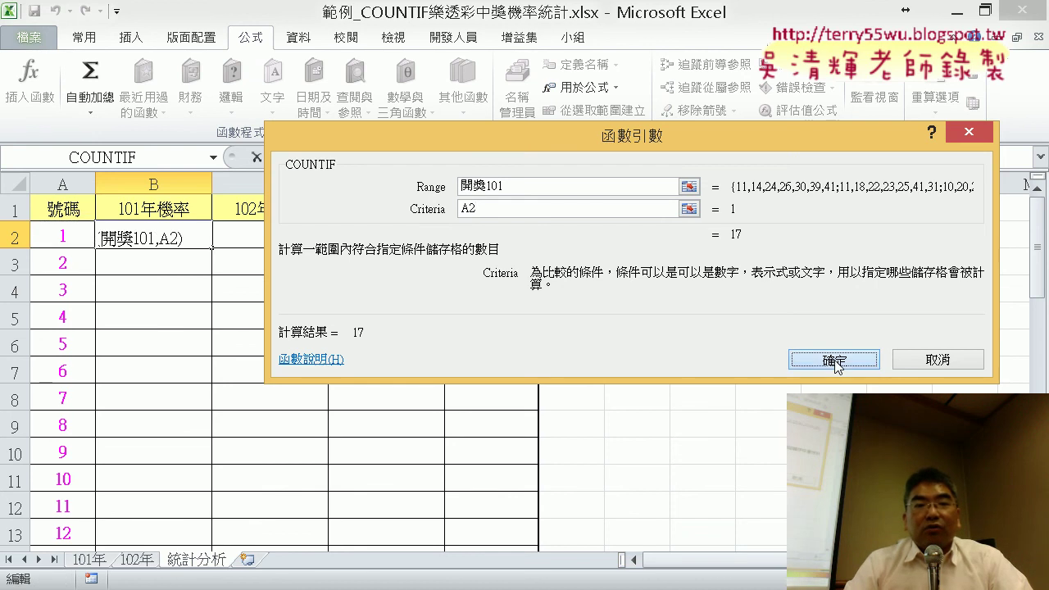
# Confirm =COUNTIF(開獎101,A2) in B2 and fill it down column B
pyautogui.click(421, 188)
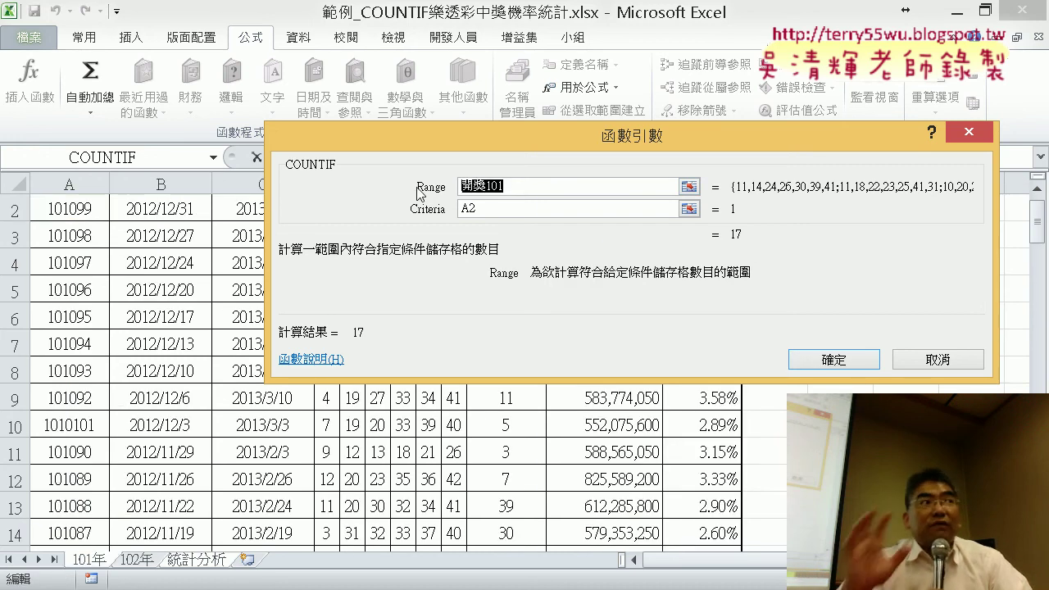
pyautogui.click(856, 358)
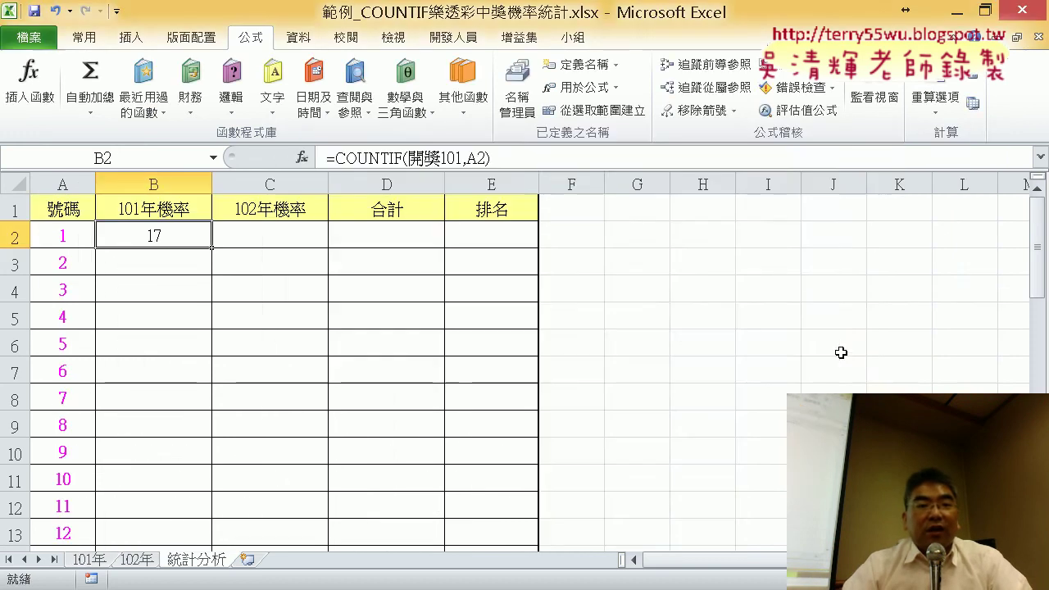
pyautogui.doubleClick(213, 249)
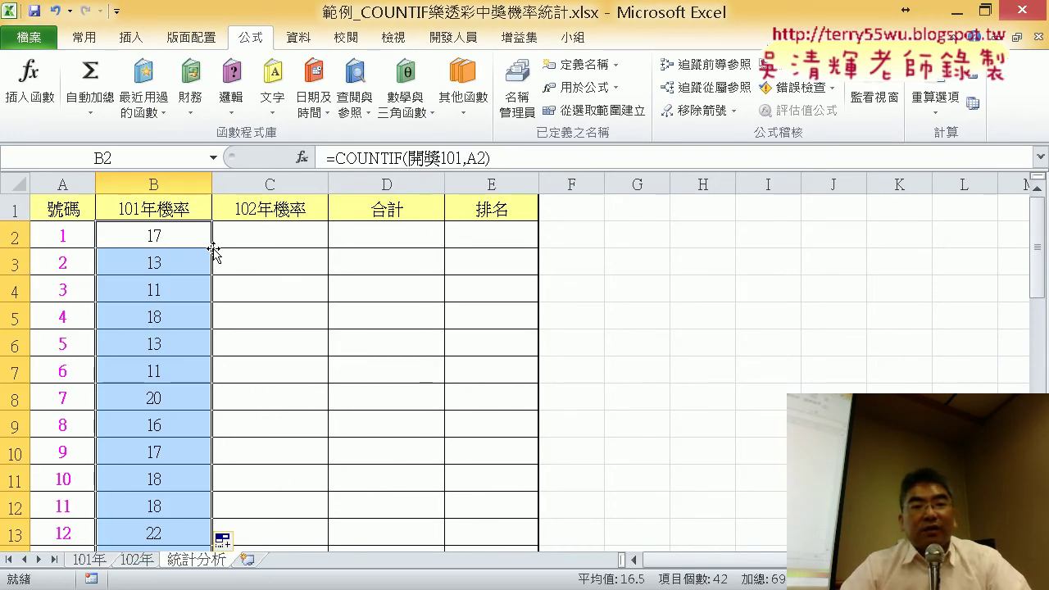
pyautogui.click(148, 239)
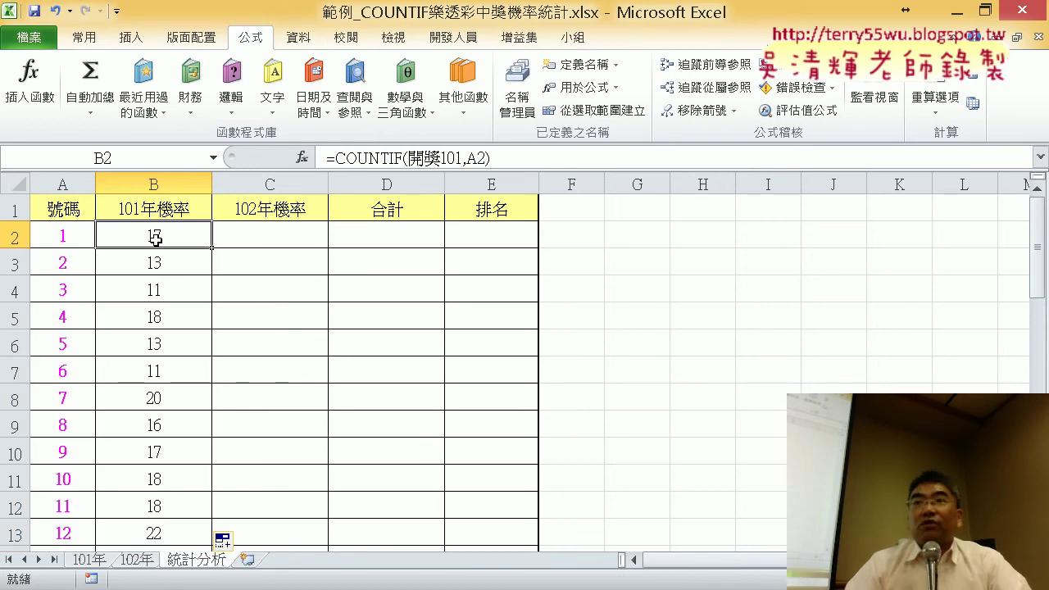
pyautogui.click(516, 159)
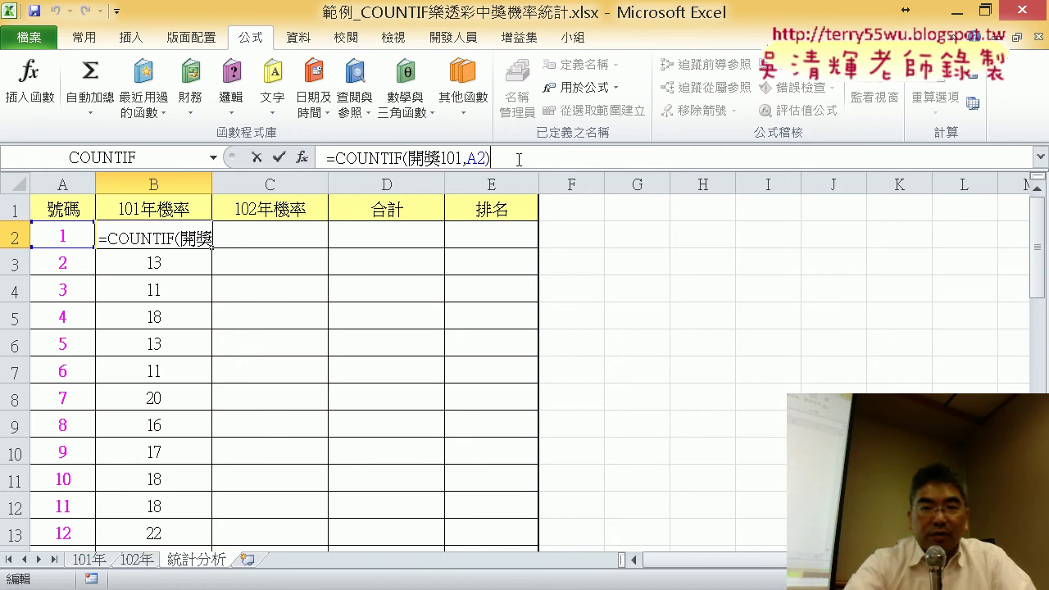
# Append a division by COUNT(開獎101 to B2's formula by copying and trimming the COUNTIF part
pyautogui.write('/')
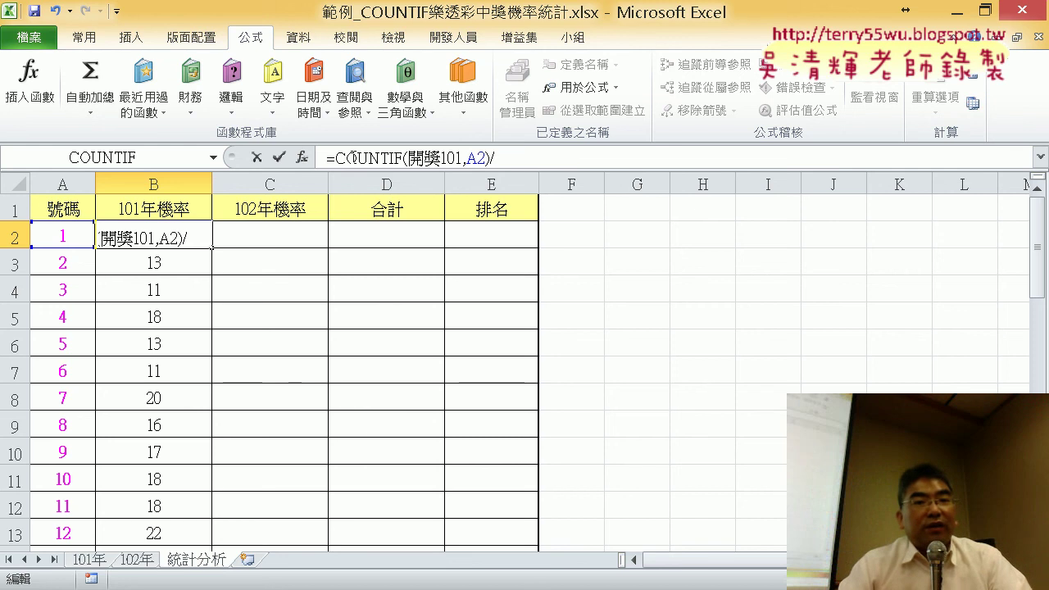
pyautogui.moveTo(353, 158); pyautogui.dragTo(387, 157)
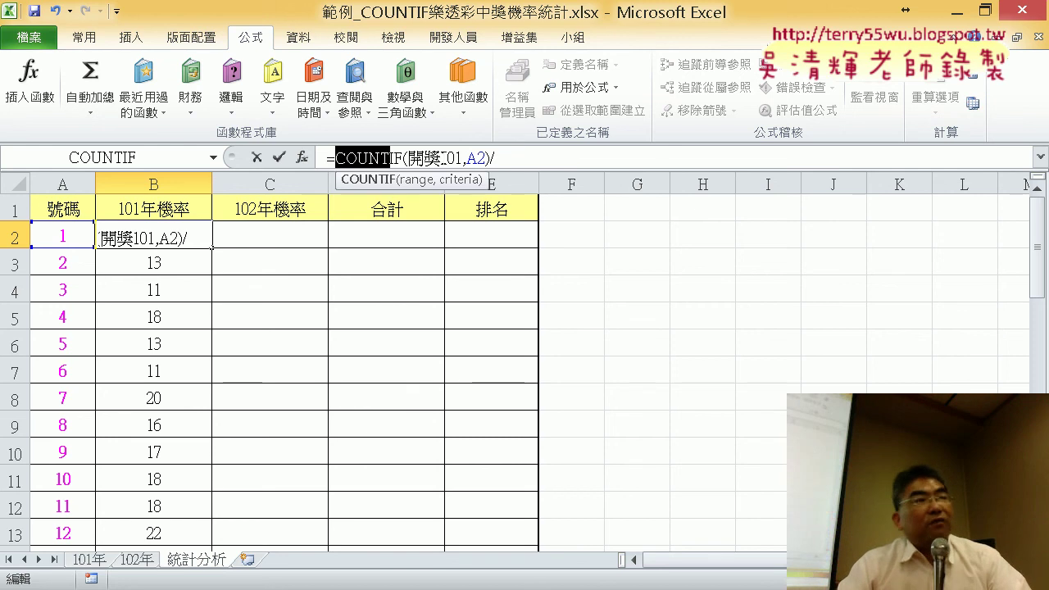
pyautogui.click(385, 157)
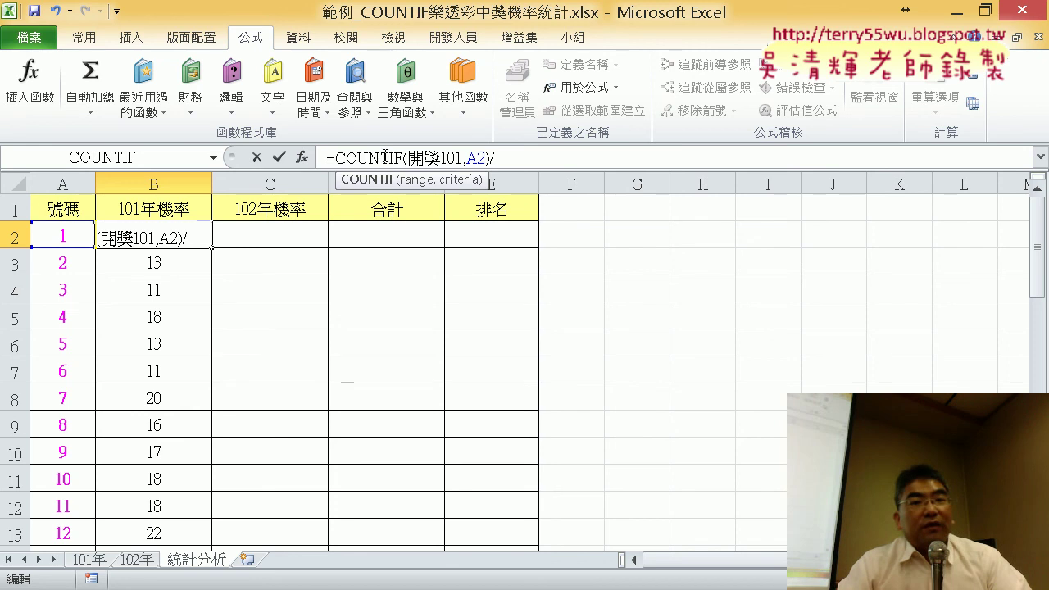
pyautogui.moveTo(336, 157)
pyautogui.mouseDown()
pyautogui.moveTo(490, 158)
pyautogui.moveTo(464, 158)
pyautogui.mouseUp()
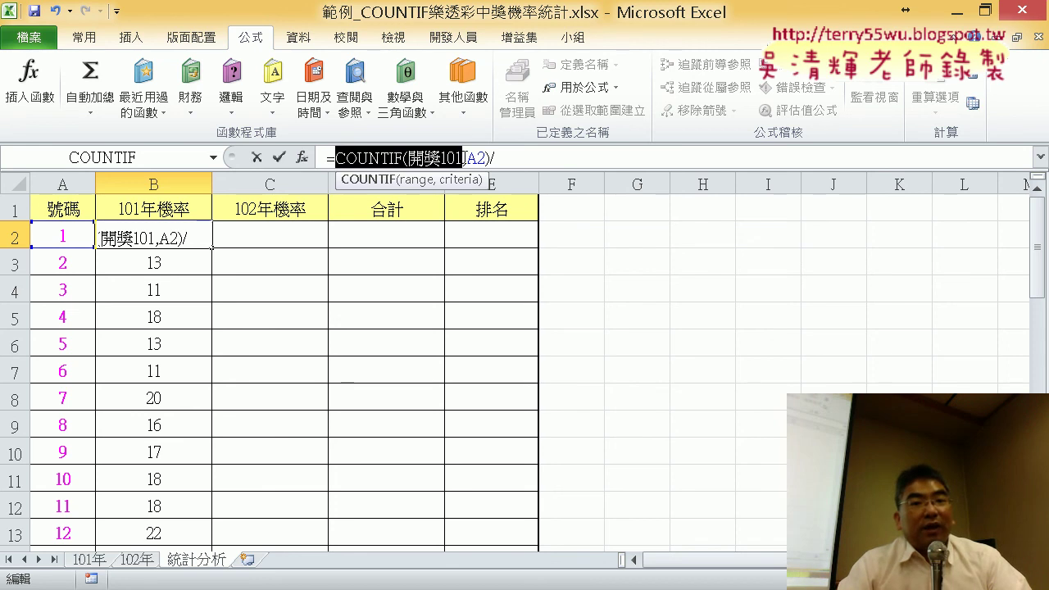
pyautogui.hotkey('ctrl', 'c')
pyautogui.click(602, 158)
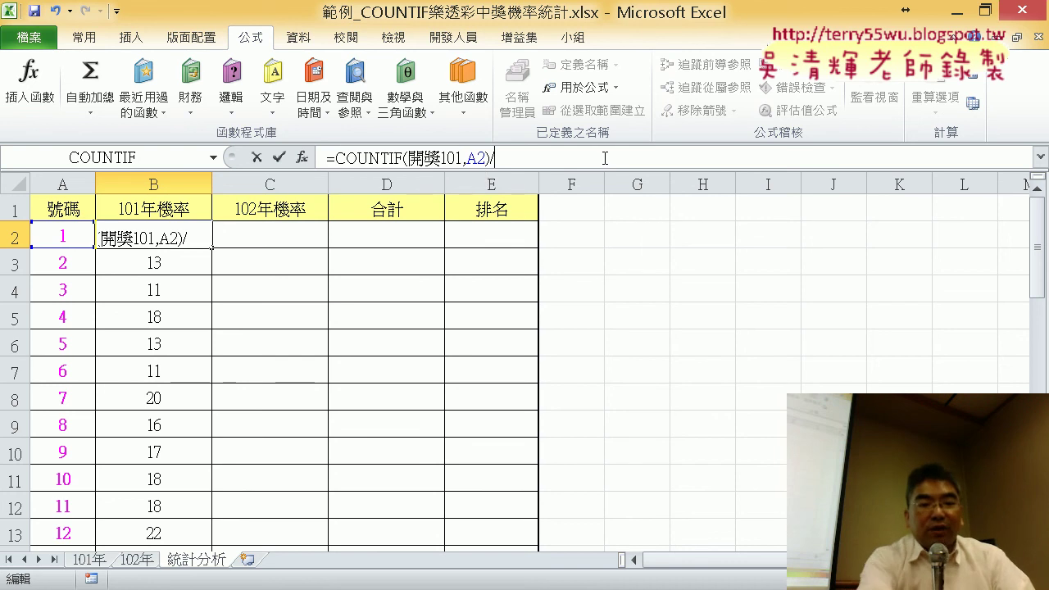
pyautogui.hotkey('ctrl', 'v')
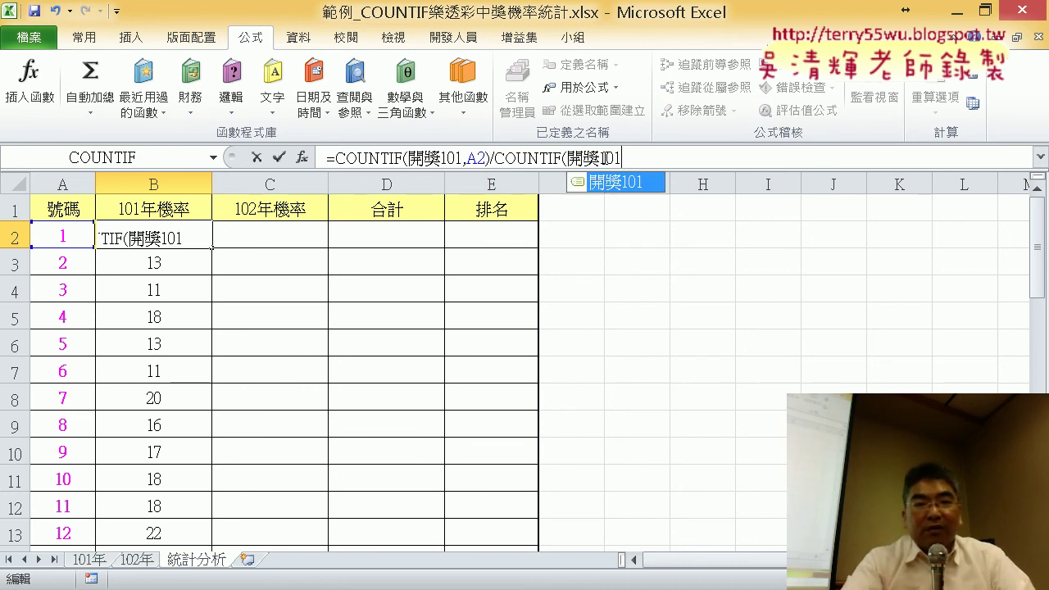
pyautogui.press('Left')
pyautogui.press('Left')
pyautogui.press('Left')
pyautogui.press('Left')
pyautogui.press('Left')
pyautogui.press('Left')
pyautogui.press('BackSpace')
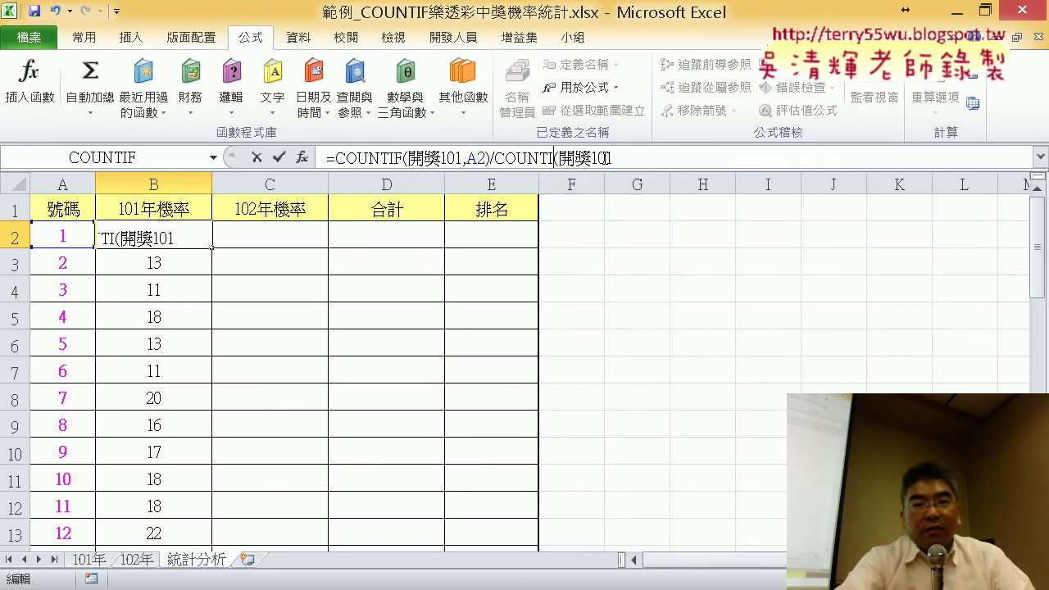
pyautogui.press('BackSpace')
# Finish the formula as =COUNTIF(開獎101,A2)/COUNT(開獎101), removing a mistaken +B2:B15
pyautogui.click(651, 150)
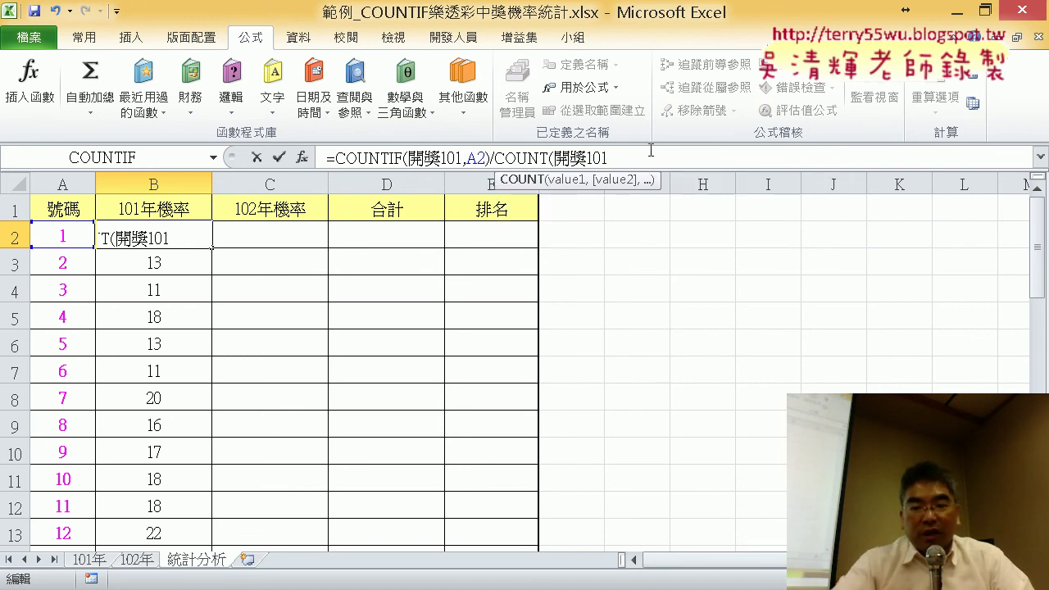
pyautogui.write('+B2:B15)')
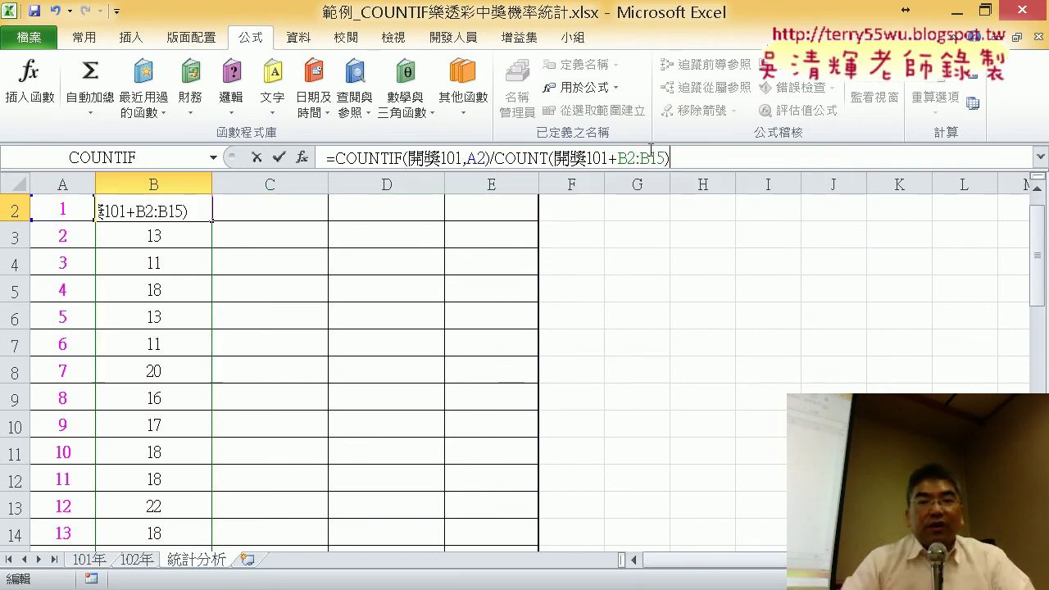
pyautogui.press('BackSpace')
pyautogui.press('BackSpace')
pyautogui.press('BackSpace')
pyautogui.press('BackSpace')
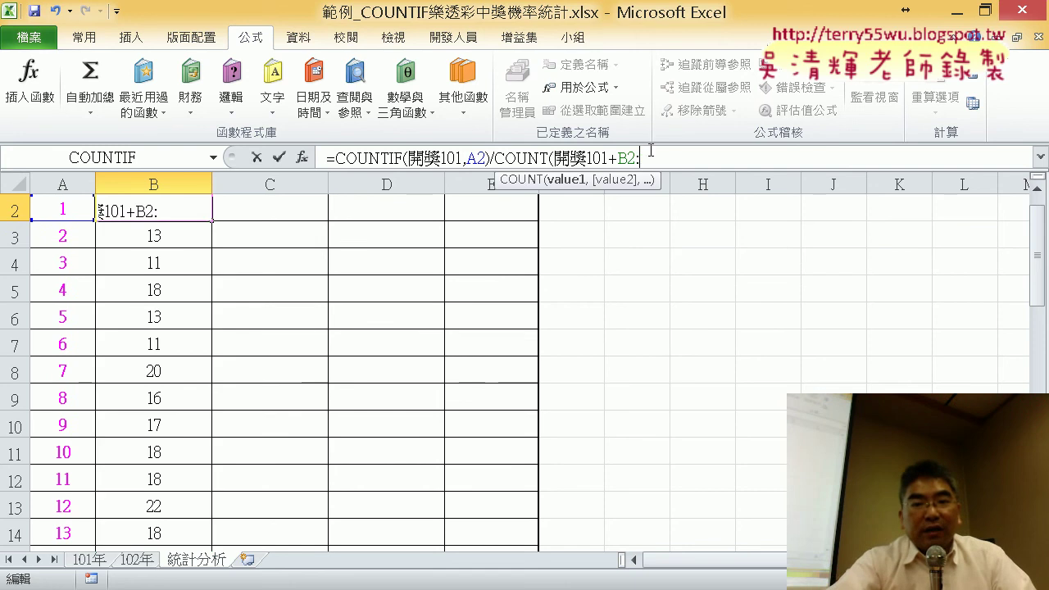
pyautogui.press('BackSpace')
pyautogui.press('BackSpace')
pyautogui.press('BackSpace')
pyautogui.press('BackSpace')
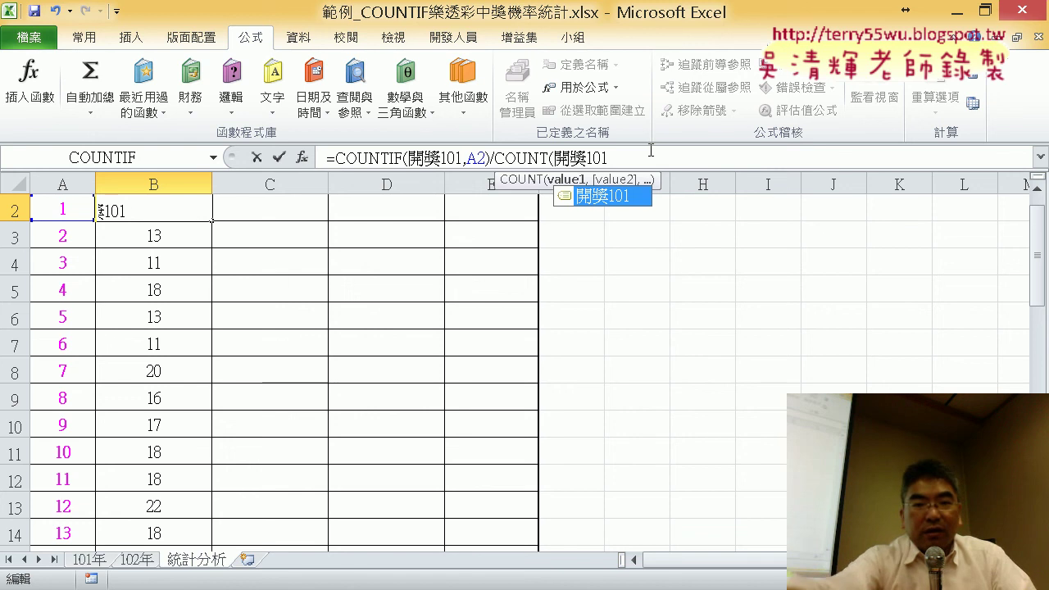
pyautogui.write(')')
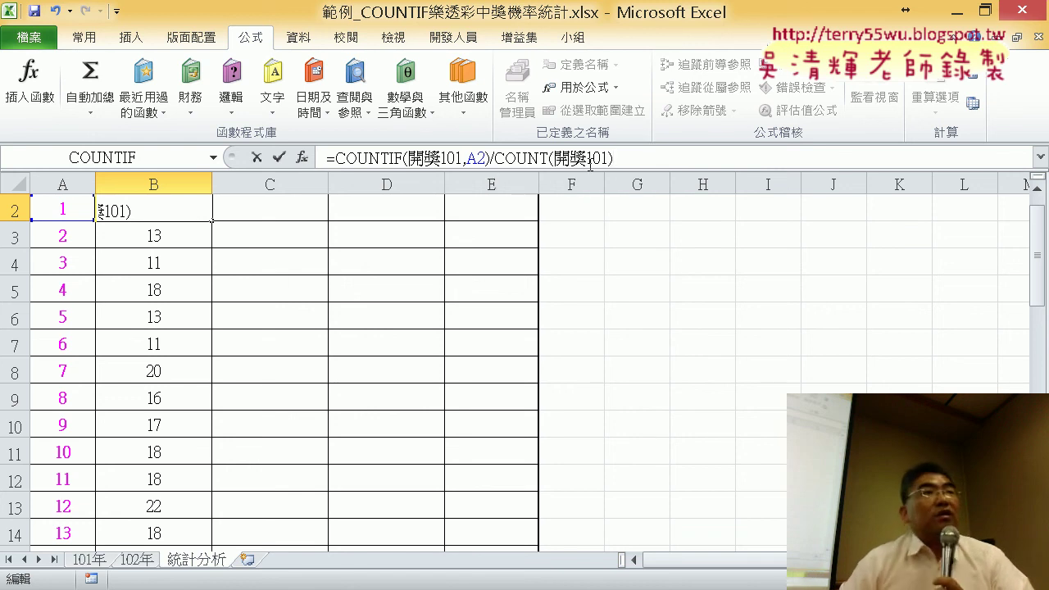
# Commit the probability formula in B2 and fill it down column B
pyautogui.click(279, 157)
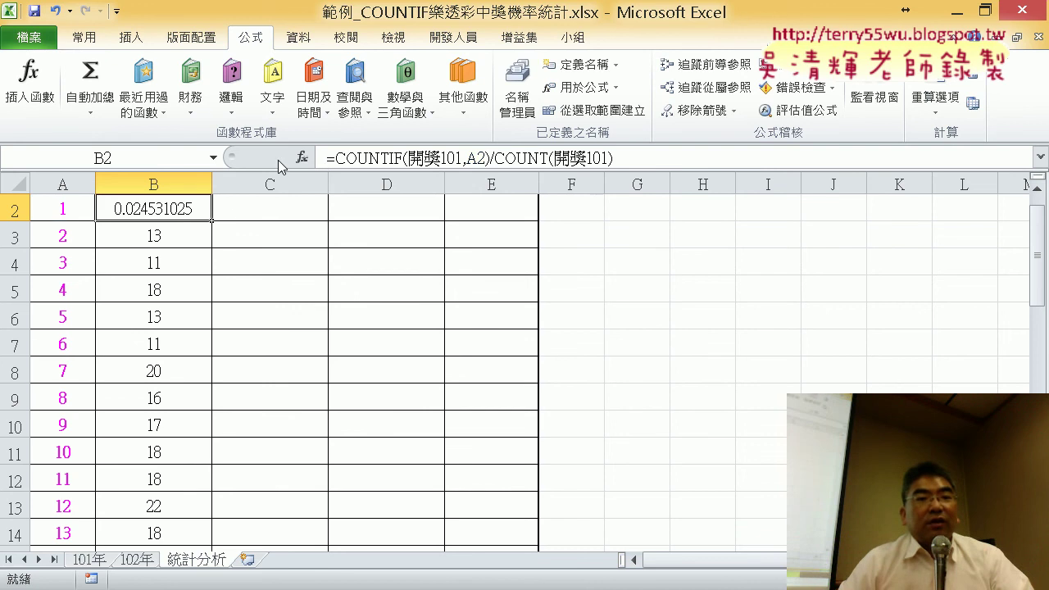
pyautogui.doubleClick(212, 221)
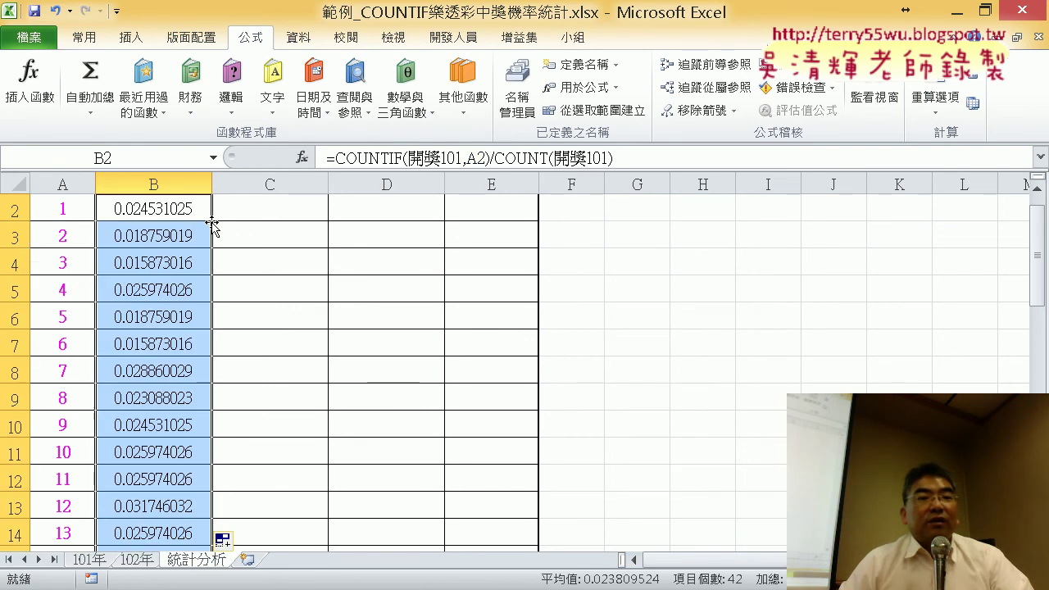
pyautogui.click(177, 215)
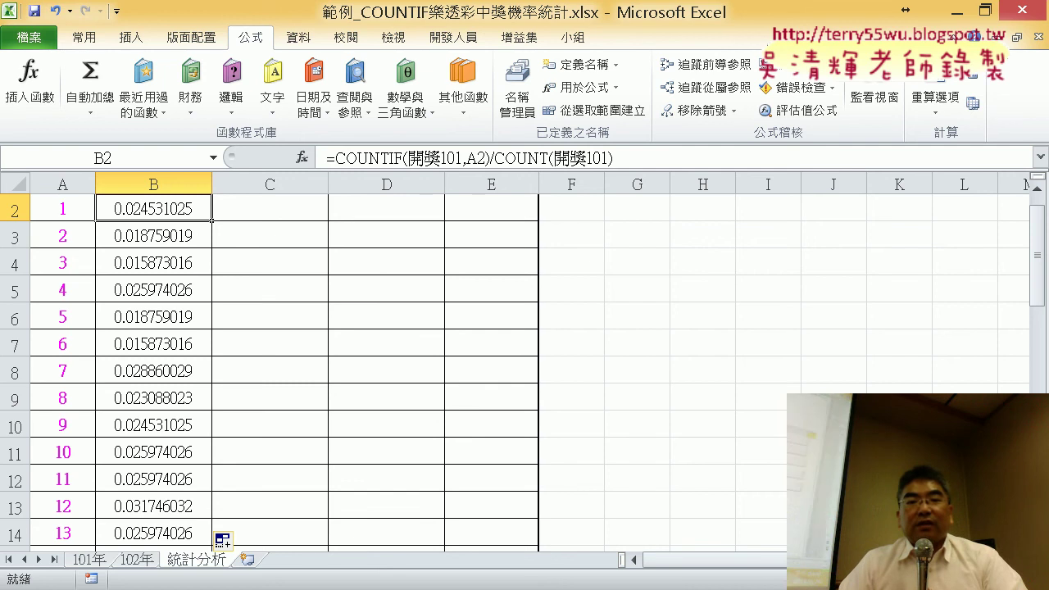
pyautogui.hotkey('alt', 'Tab')
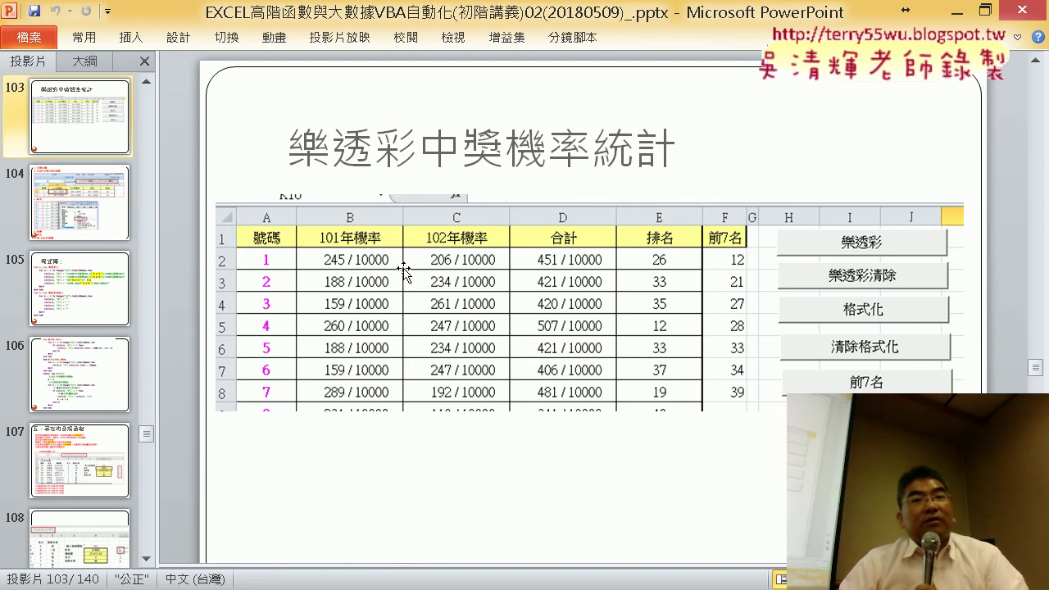
# Minimize PowerPoint after viewing slide 103 to bring the Excel workbook back
pyautogui.click(956, 11)
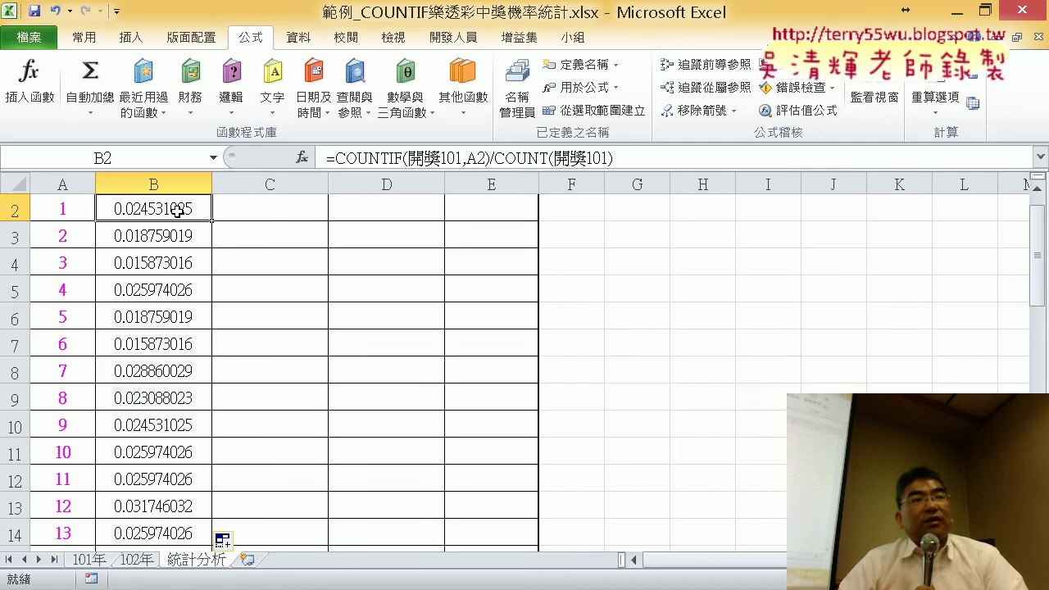
# Give B2 the custom number format # ??/10000 so it displays 245/10000
pyautogui.rightClick(178, 210)
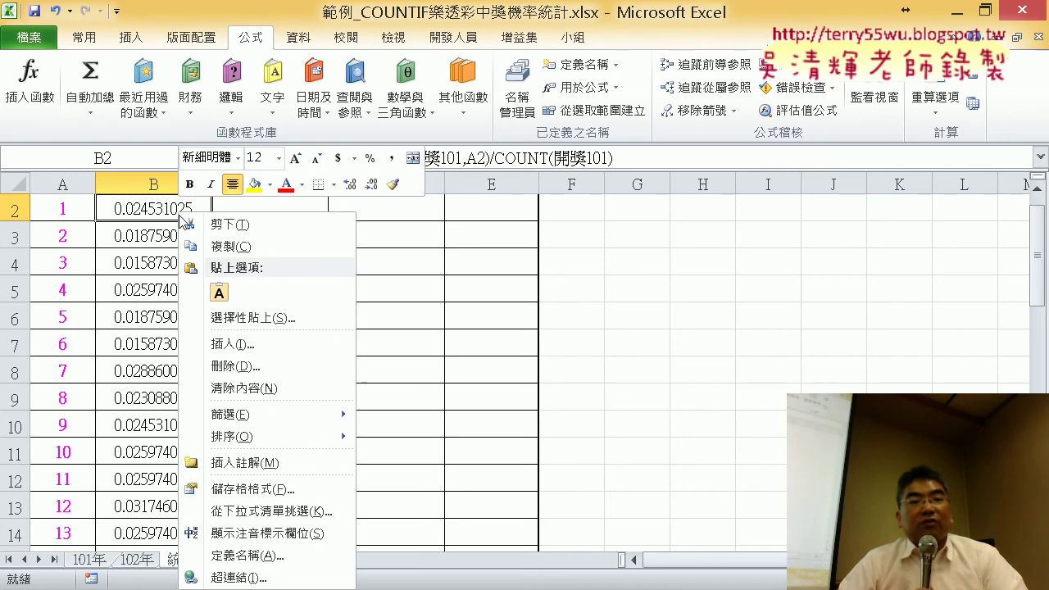
pyautogui.click(268, 489)
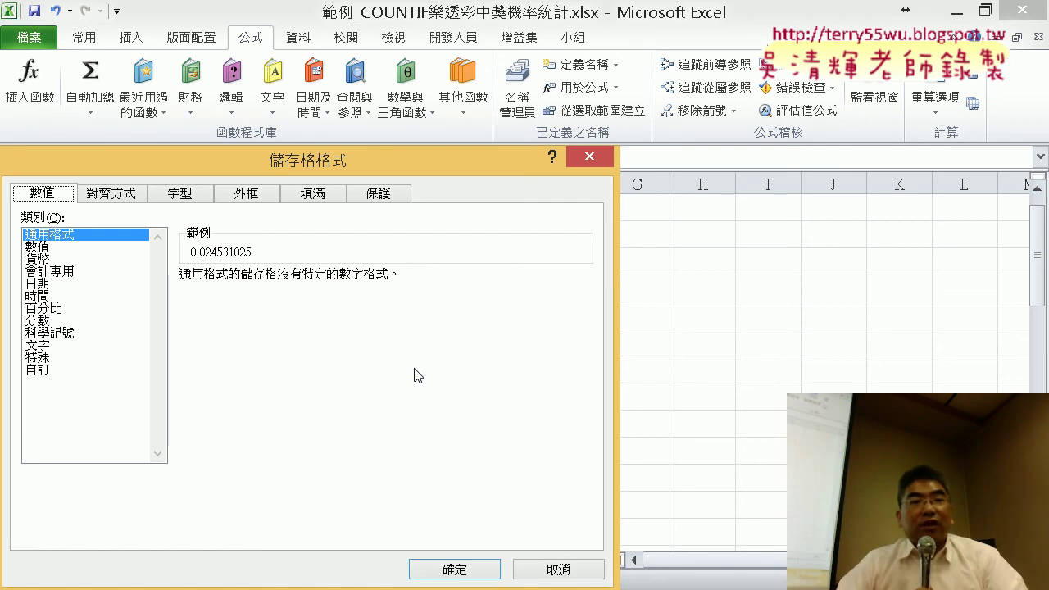
pyautogui.moveTo(368, 171); pyautogui.dragTo(639, 52)
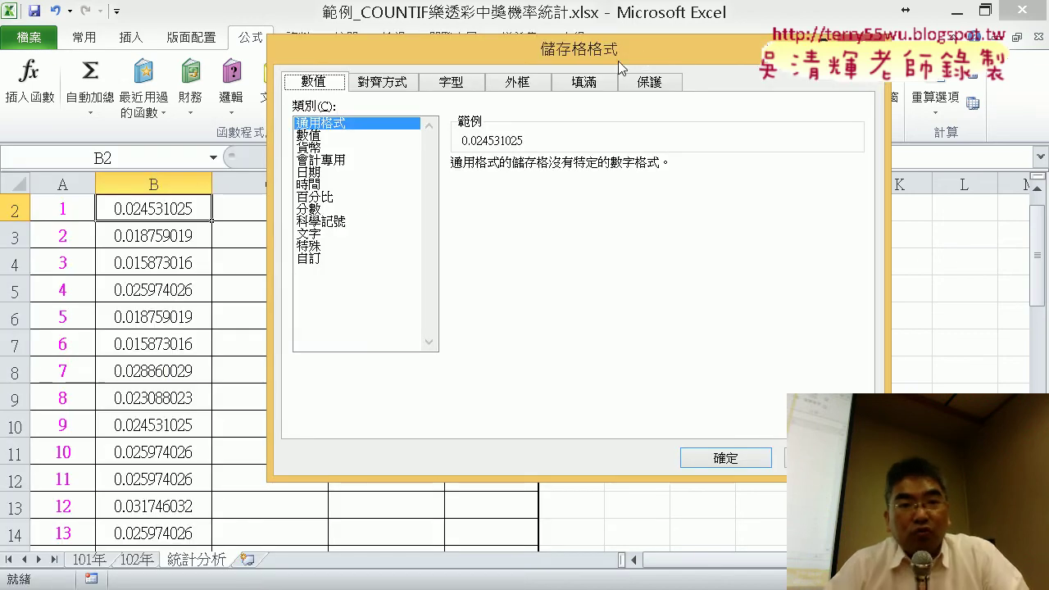
pyautogui.click(310, 210)
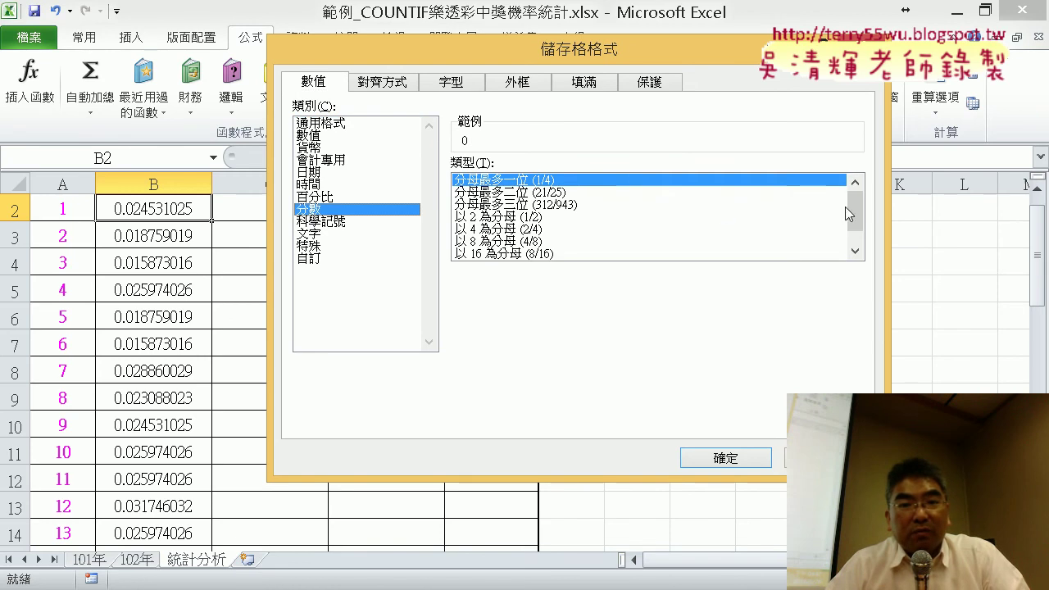
pyautogui.moveTo(858, 203); pyautogui.dragTo(855, 236)
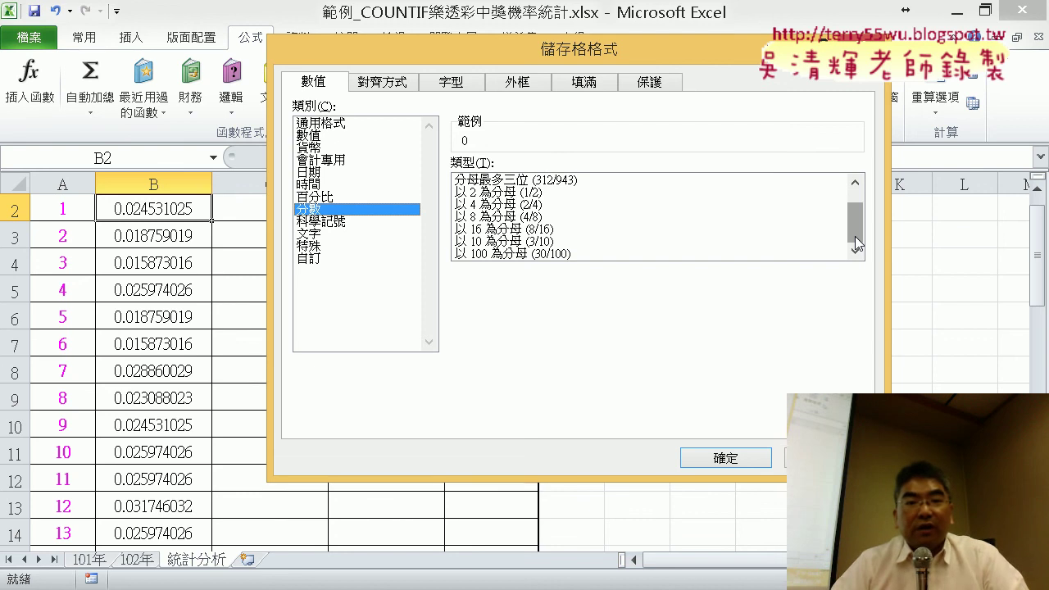
pyautogui.click(490, 254)
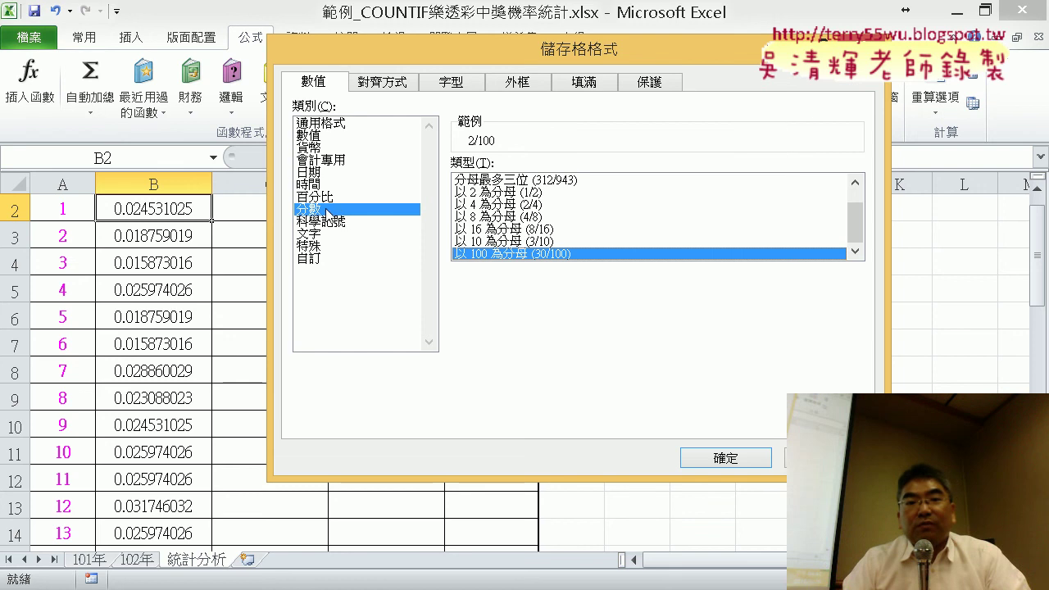
pyautogui.scroll(1, 863, 227)
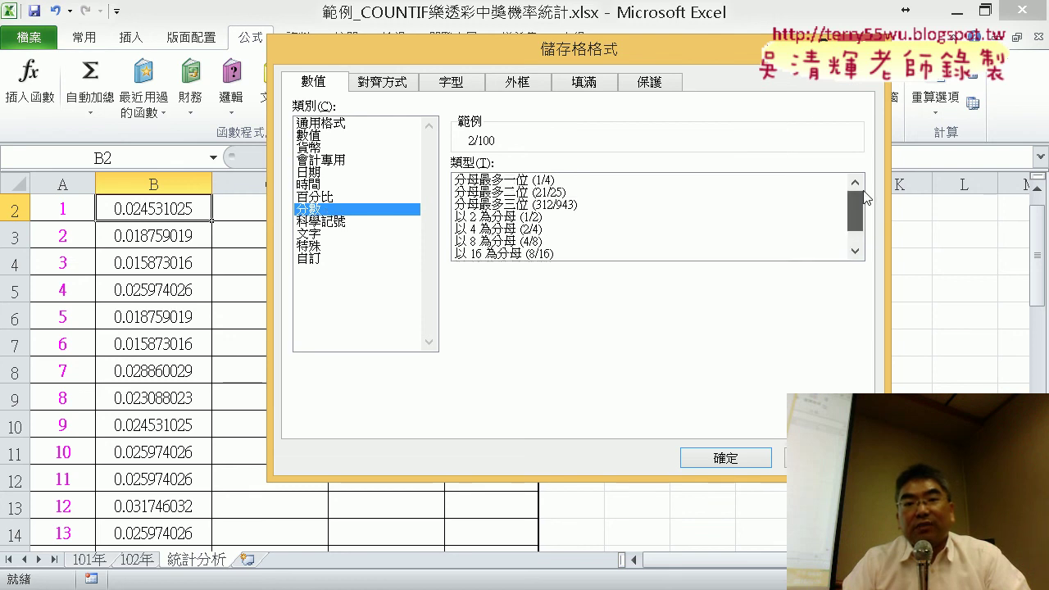
pyautogui.scroll(-1, 643, 250)
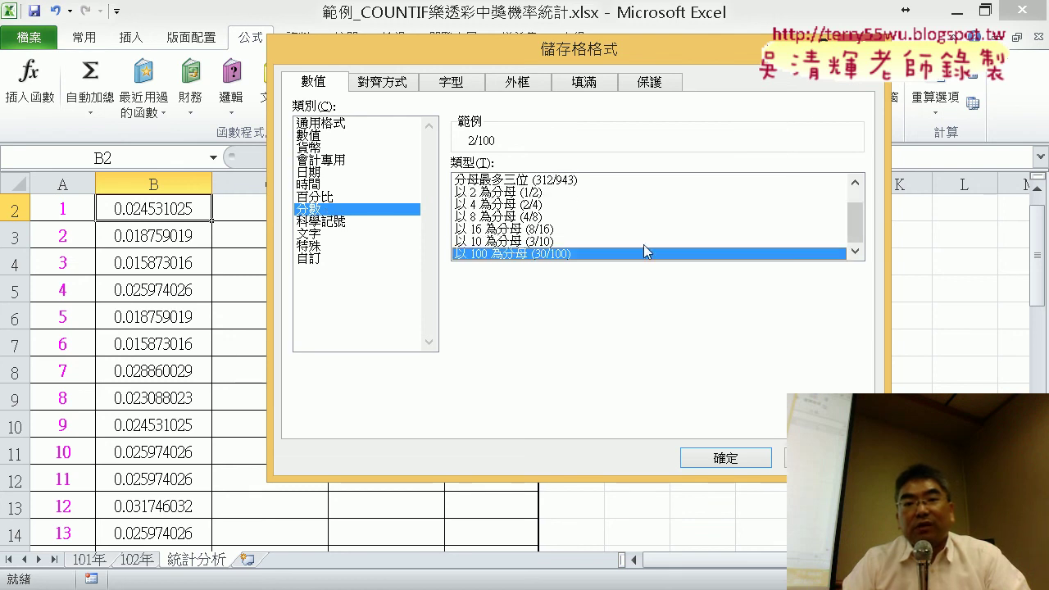
pyautogui.click(310, 259)
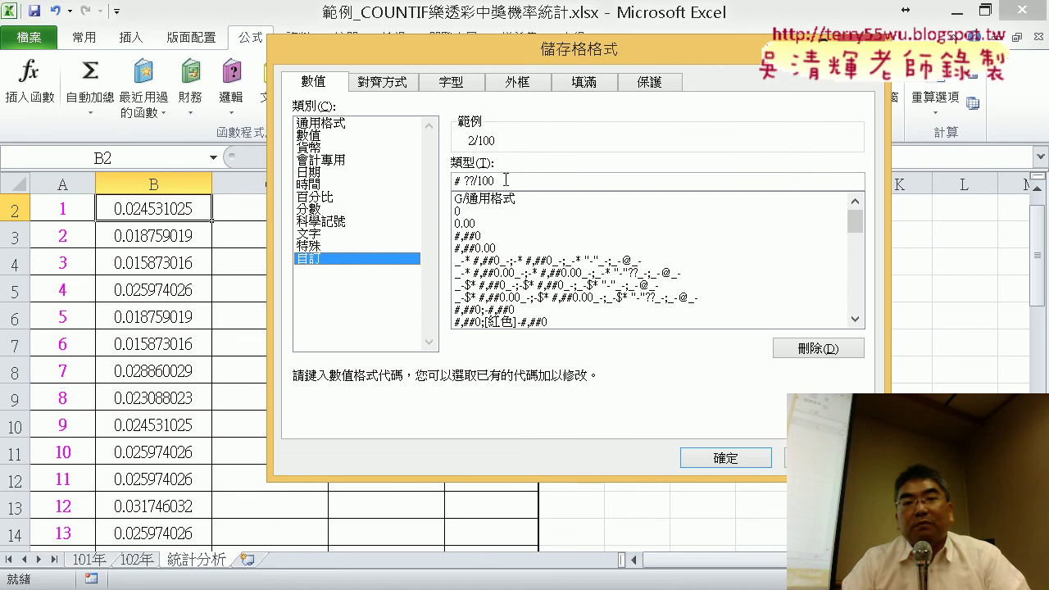
pyautogui.click(629, 181)
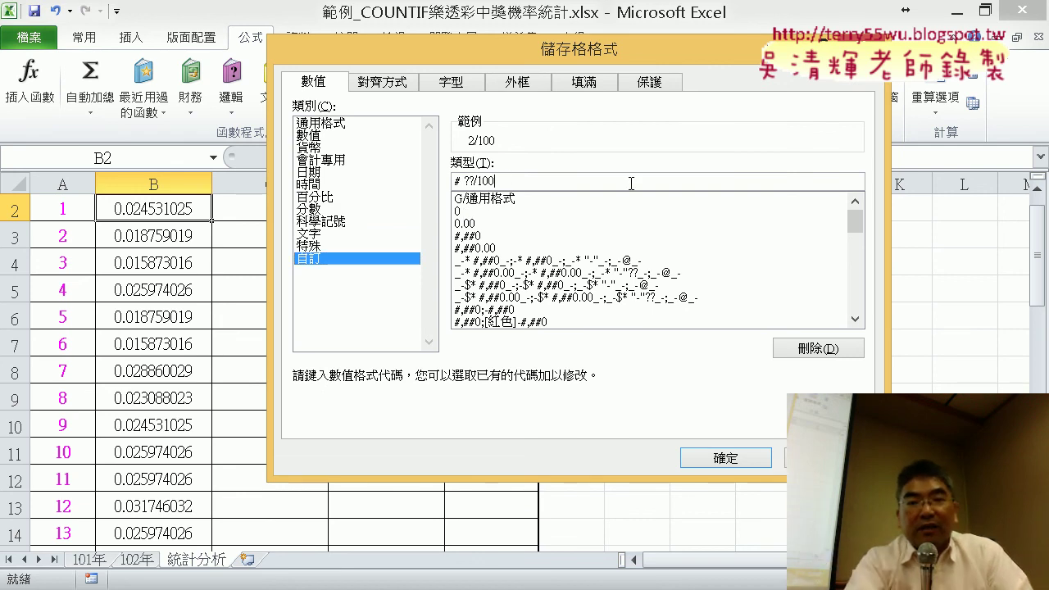
pyautogui.write('00')
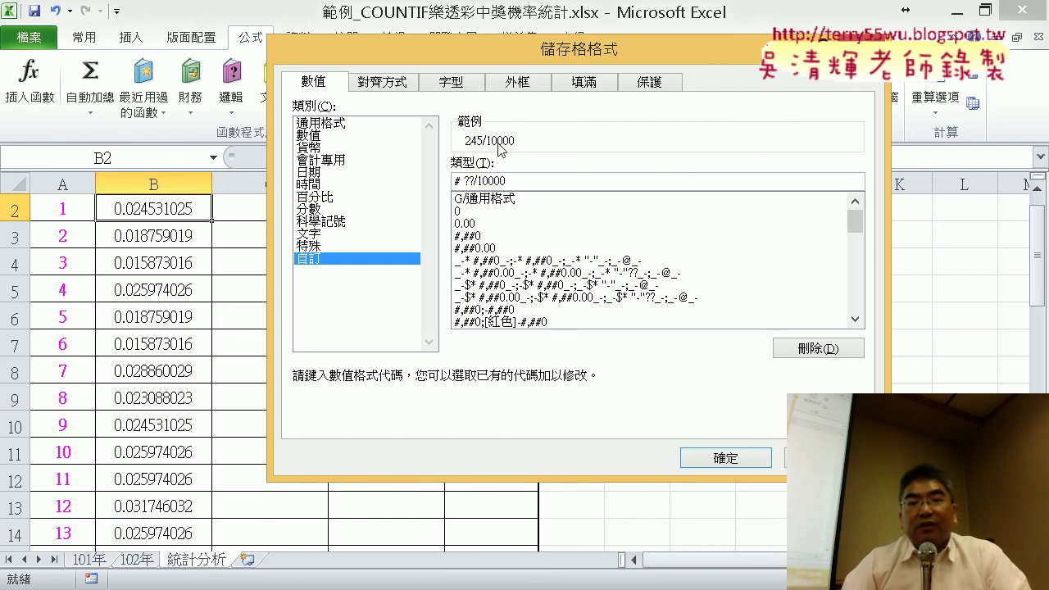
pyautogui.click(749, 461)
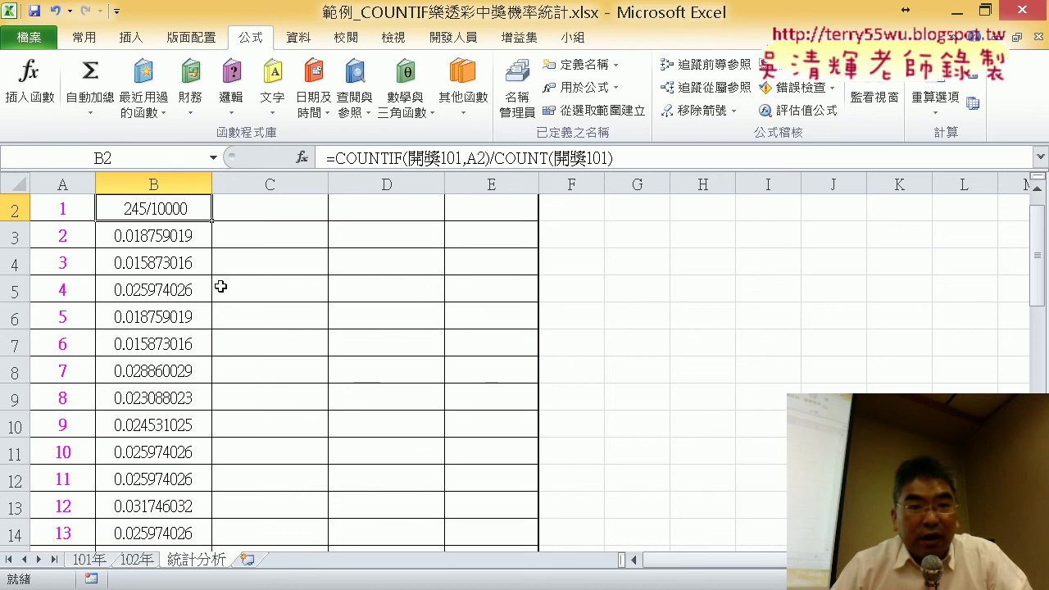
# Change B2's custom format to a spaced fraction like 245 / 10000, then fill it down column B
pyautogui.rightClick(188, 218)
pyautogui.click(278, 489)
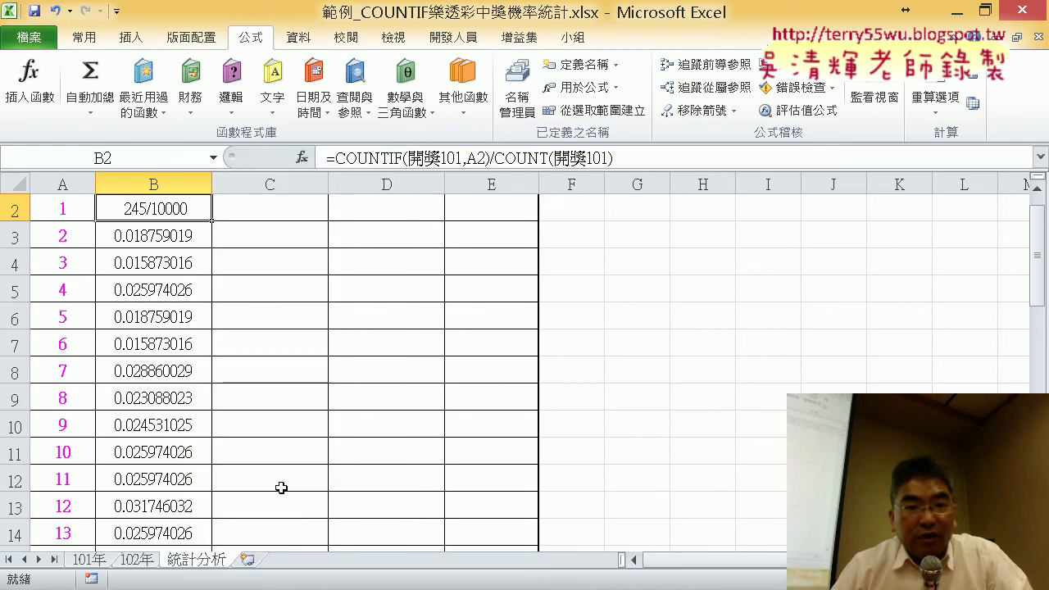
pyautogui.click(534, 295)
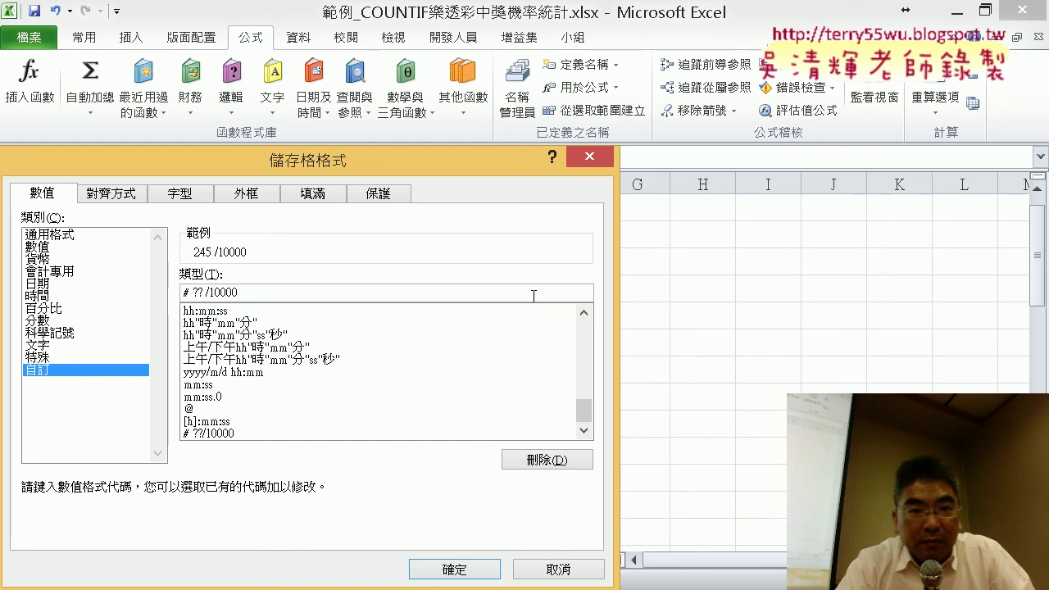
pyautogui.press('Right')
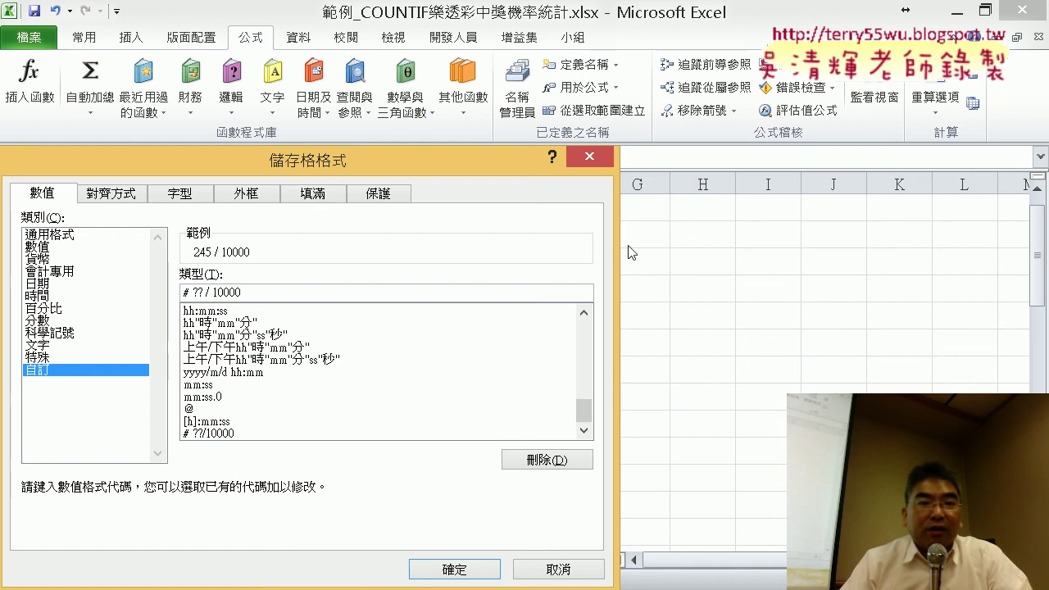
pyautogui.moveTo(468, 166); pyautogui.dragTo(804, 70)
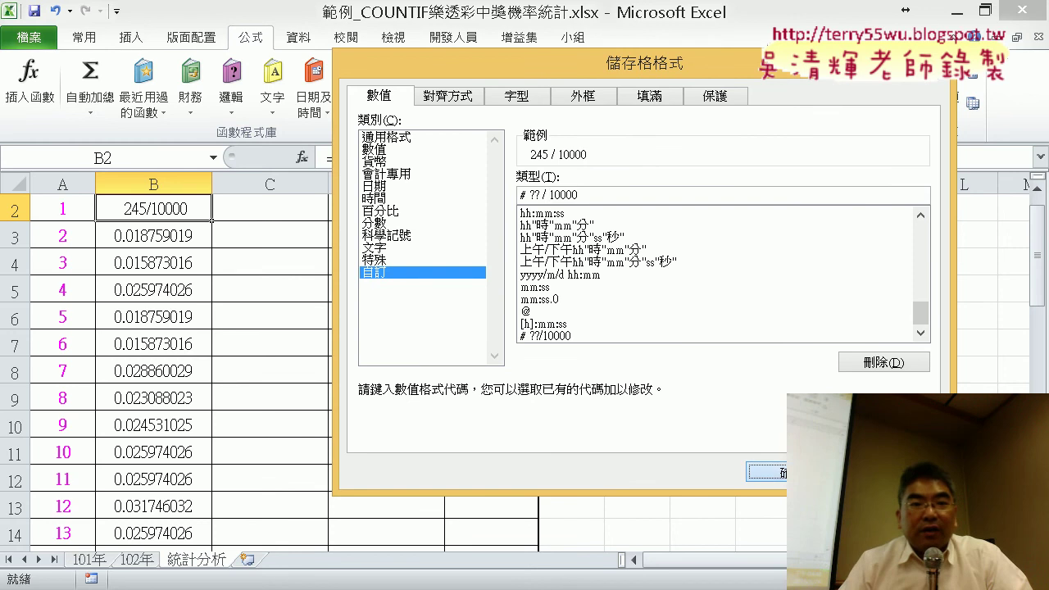
pyautogui.press('Return')
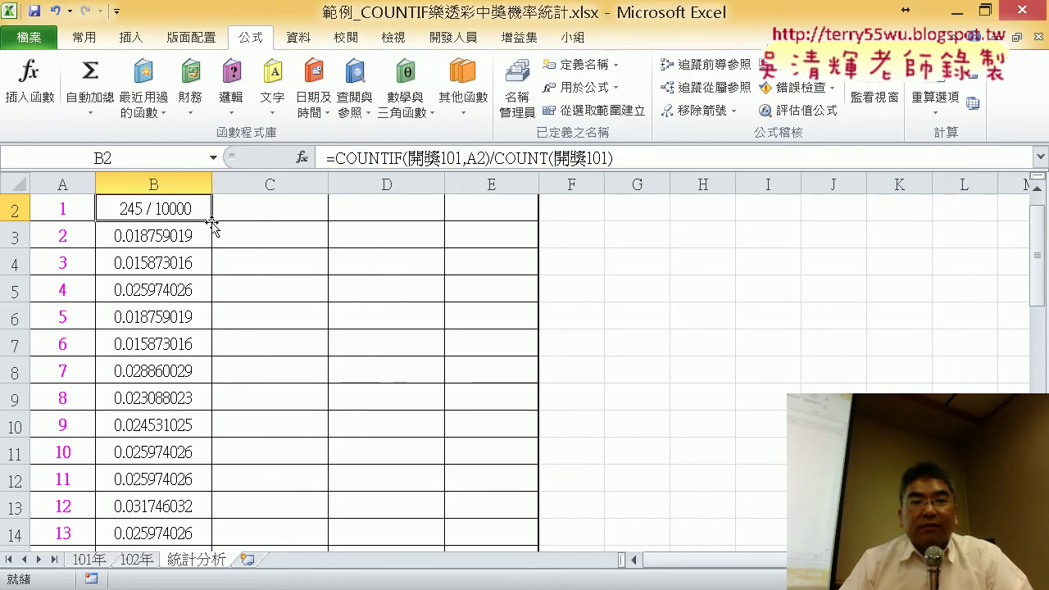
pyautogui.doubleClick(212, 221)
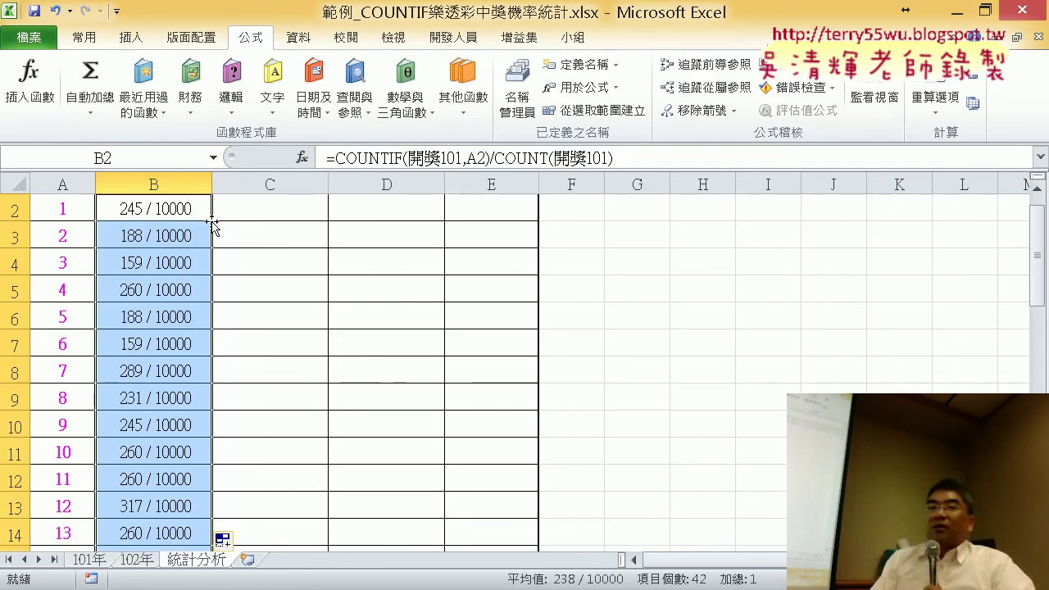
pyautogui.scroll(1, 212, 222)
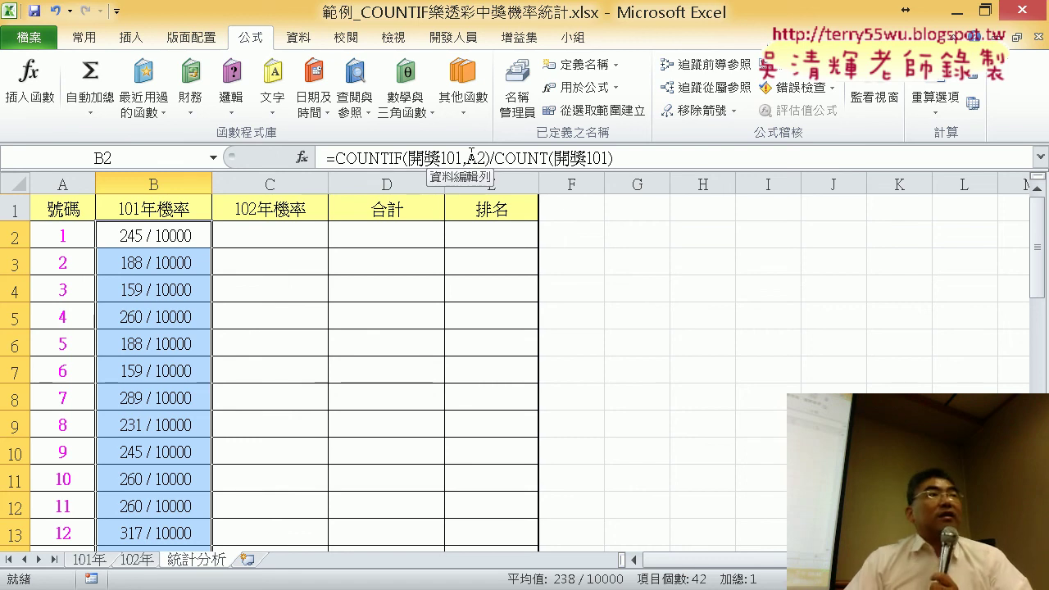
# Copy B2's COUNTIF probability formula text into cell C2
pyautogui.click(181, 237)
pyautogui.moveTo(718, 157); pyautogui.dragTo(321, 157)
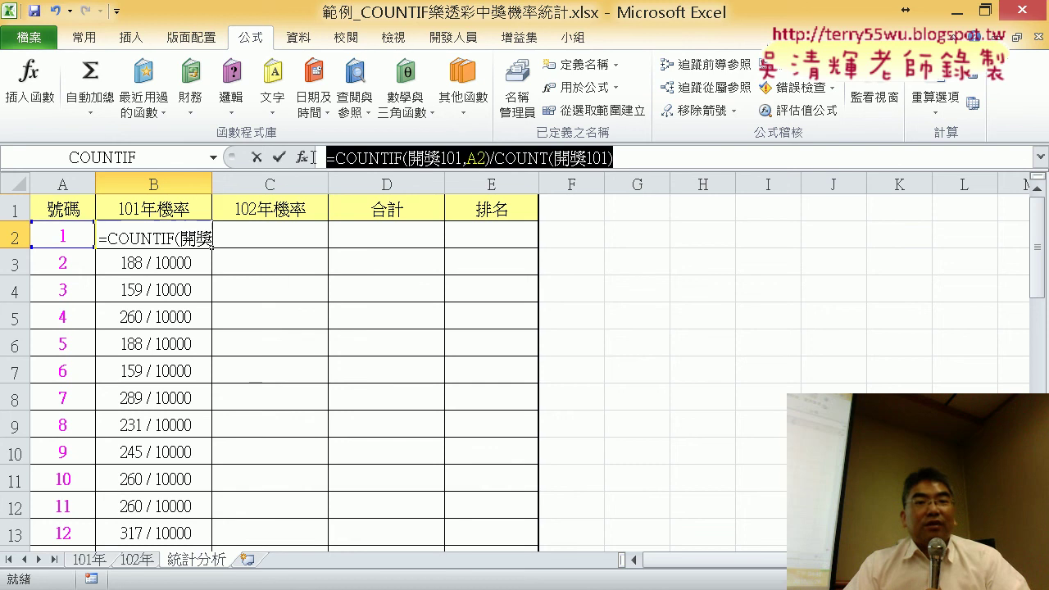
pyautogui.rightClick(427, 163)
pyautogui.click(475, 195)
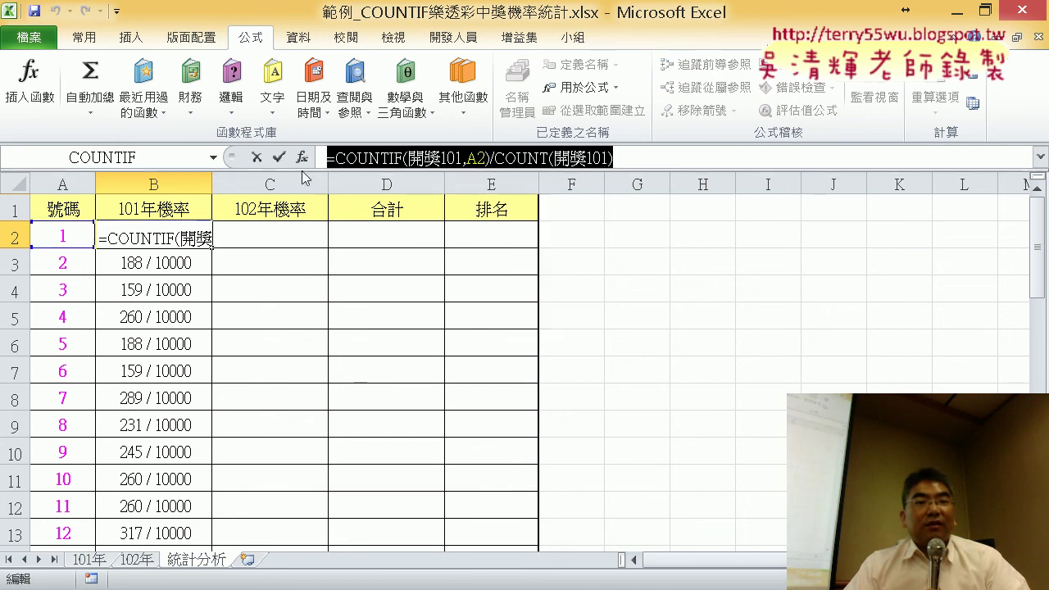
pyautogui.click(257, 157)
pyautogui.click(257, 228)
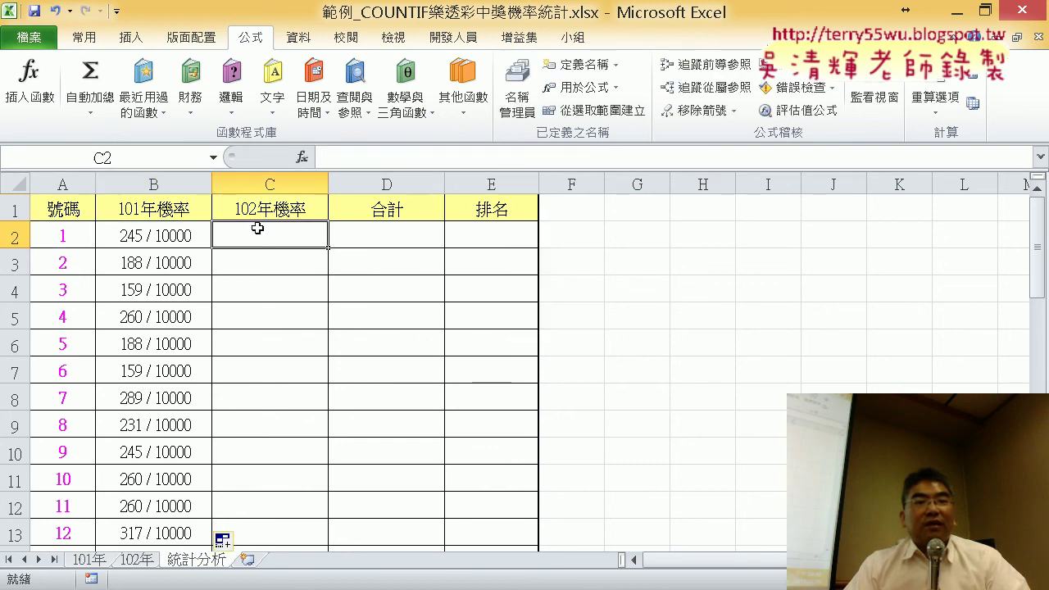
pyautogui.rightClick(336, 157)
pyautogui.click(377, 237)
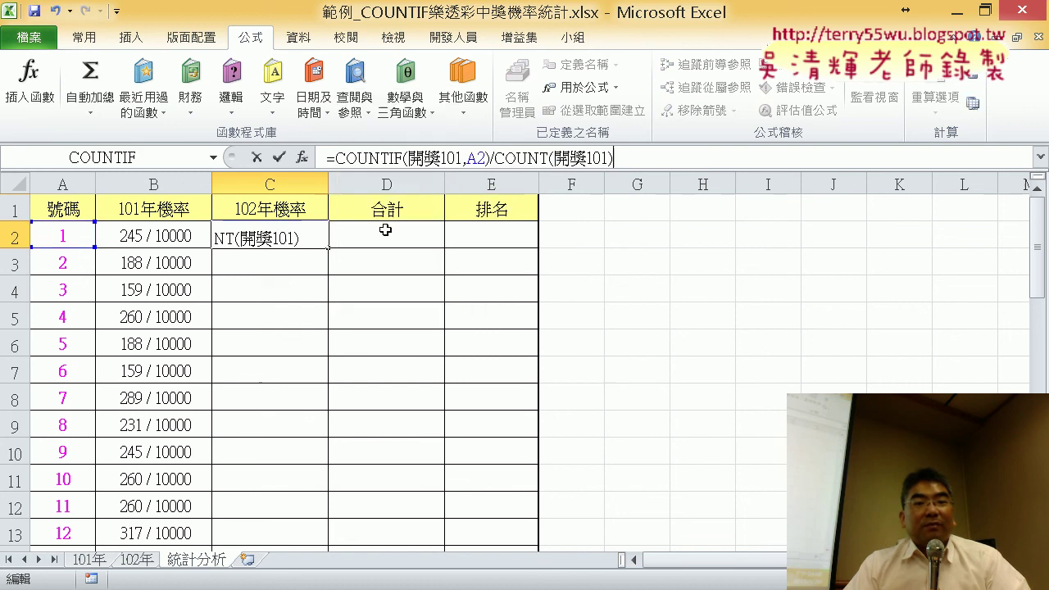
# Change both 開獎101 references in C2 to 開獎102, giving 0.020604396
pyautogui.click(458, 157)
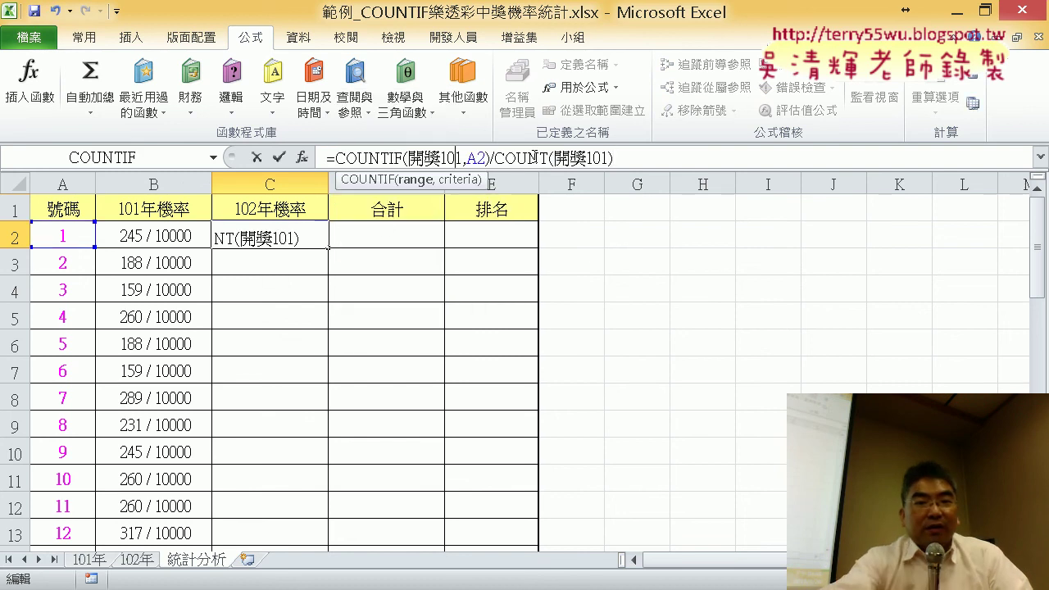
pyautogui.press('BackSpace')
pyautogui.write('2')
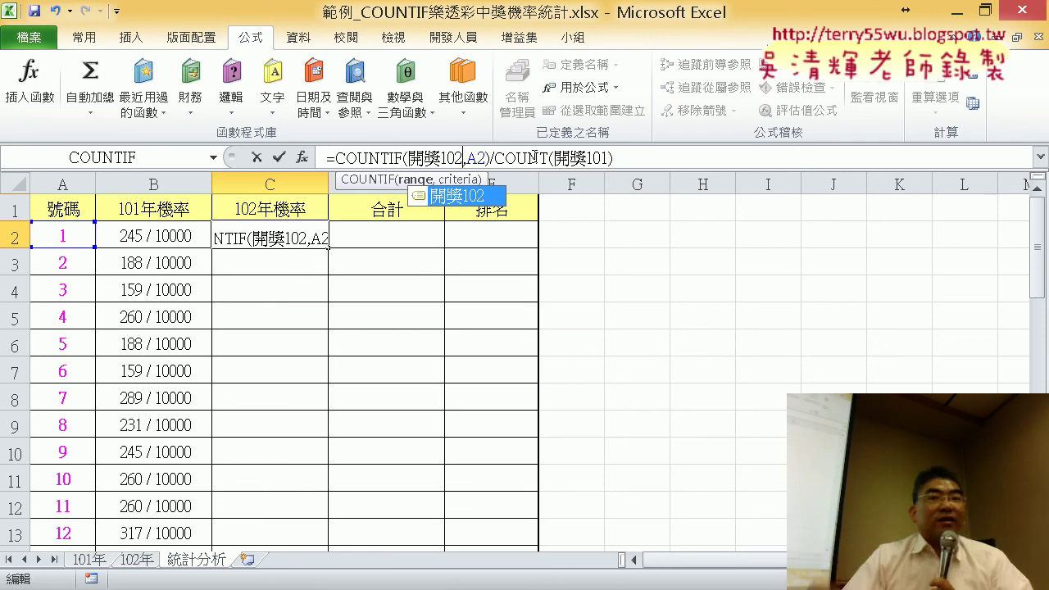
pyautogui.click(603, 159)
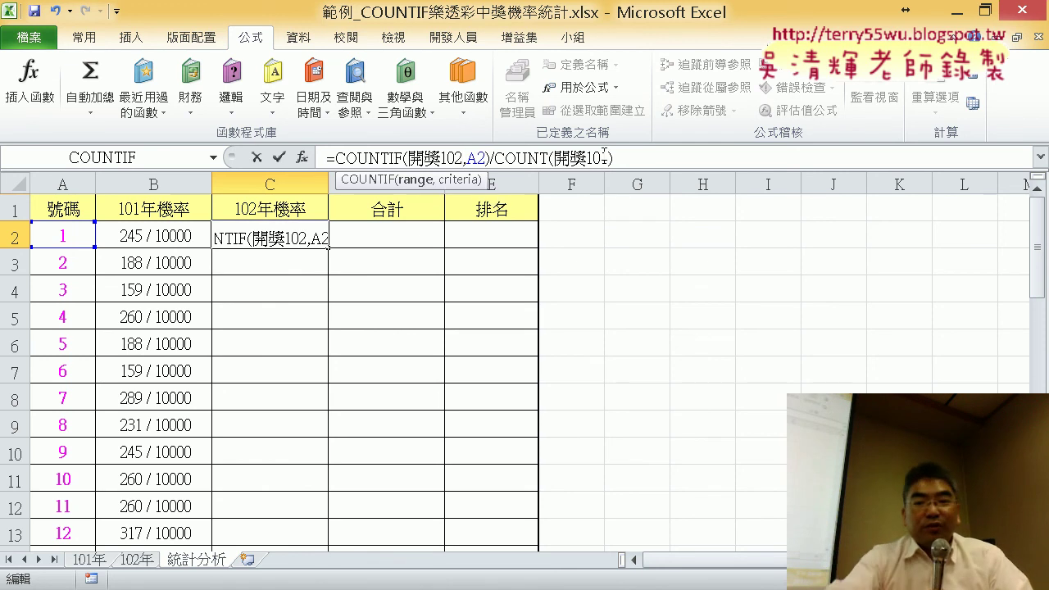
pyautogui.press('BackSpace')
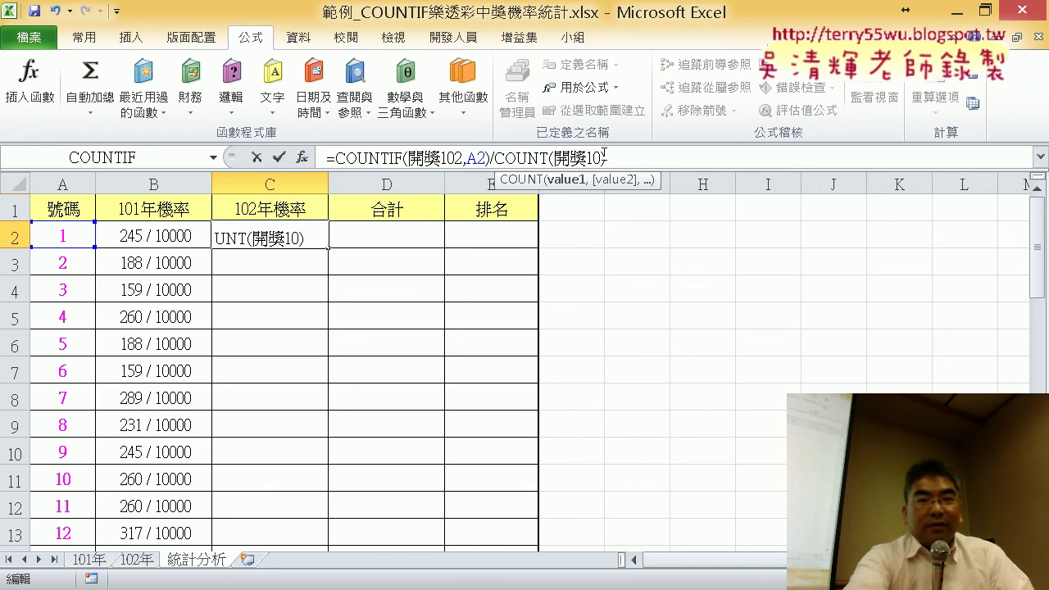
pyautogui.write('2')
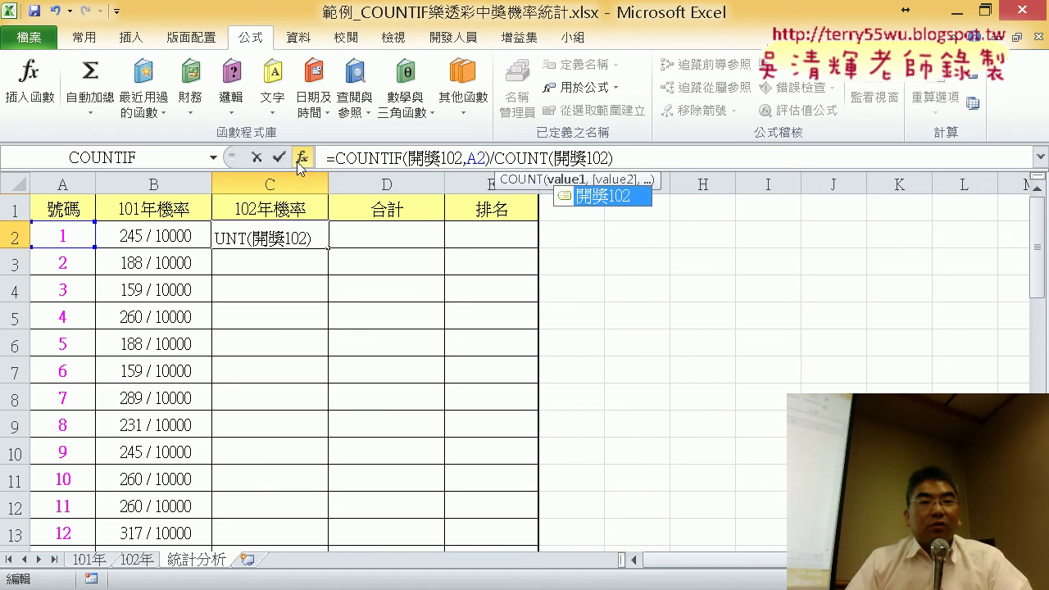
pyautogui.click(281, 159)
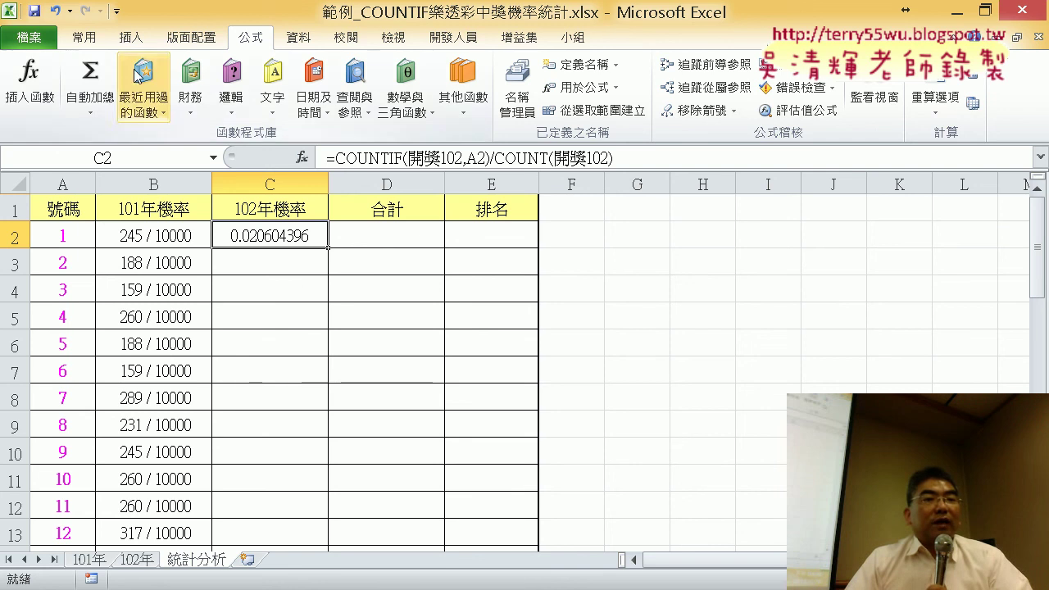
pyautogui.click(90, 39)
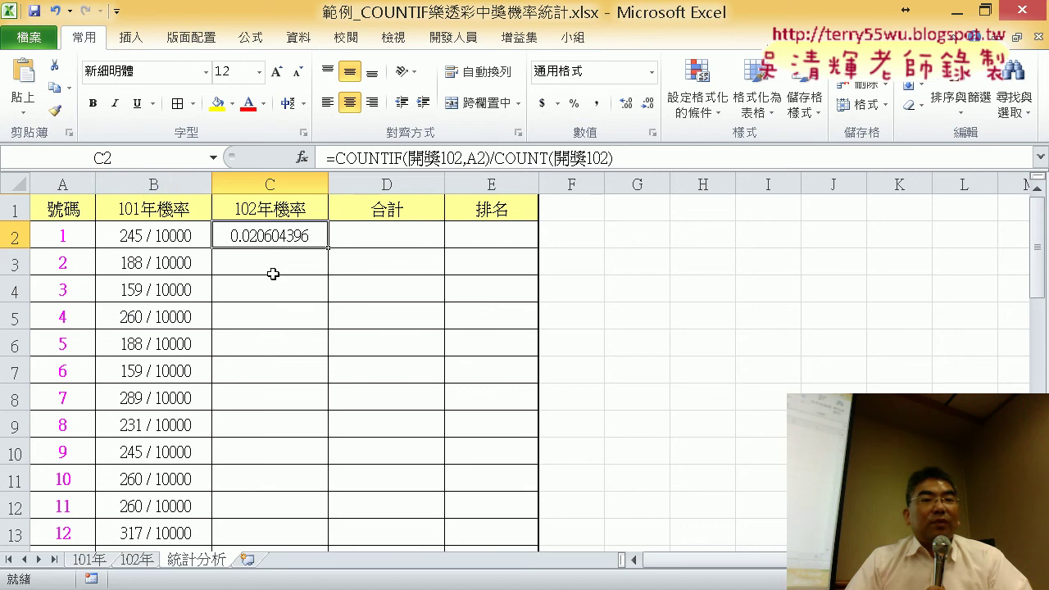
# Format-paint B2's fraction format onto C2 and fill column C down, e.g. 206 / 10000
pyautogui.click(165, 239)
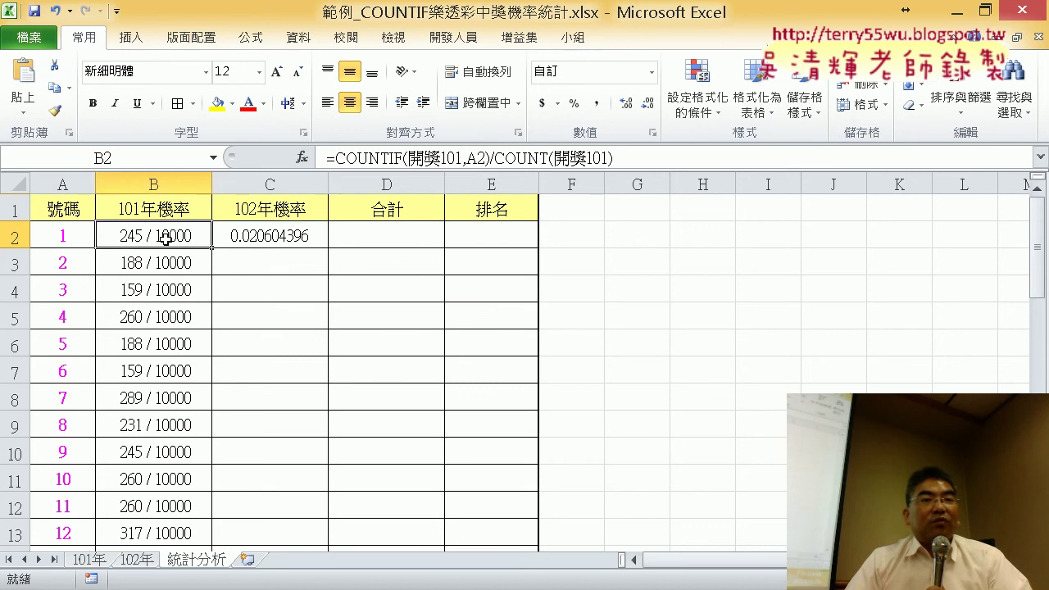
pyautogui.click(54, 113)
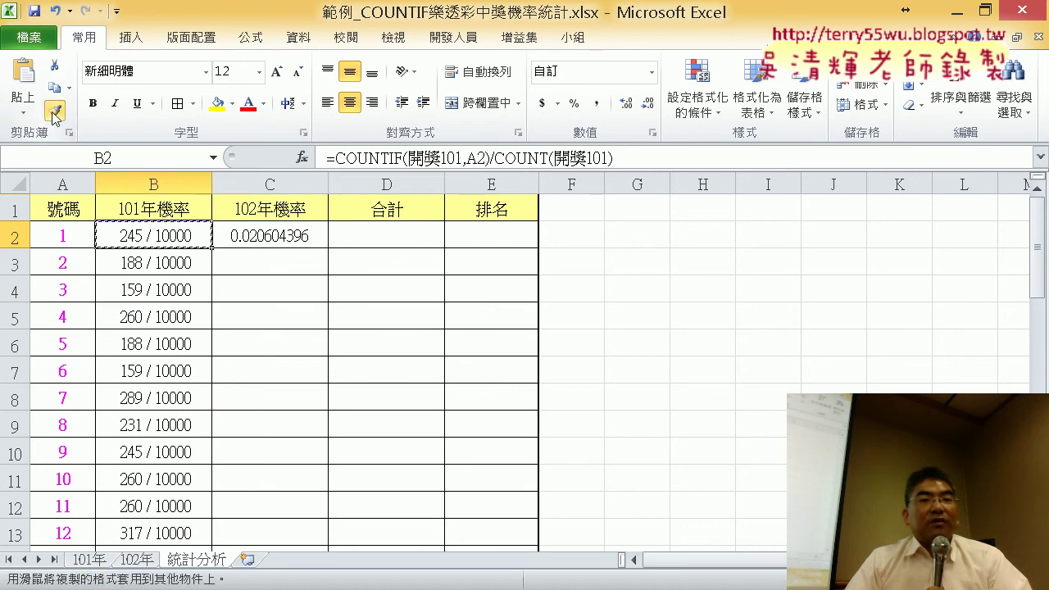
pyautogui.click(271, 234)
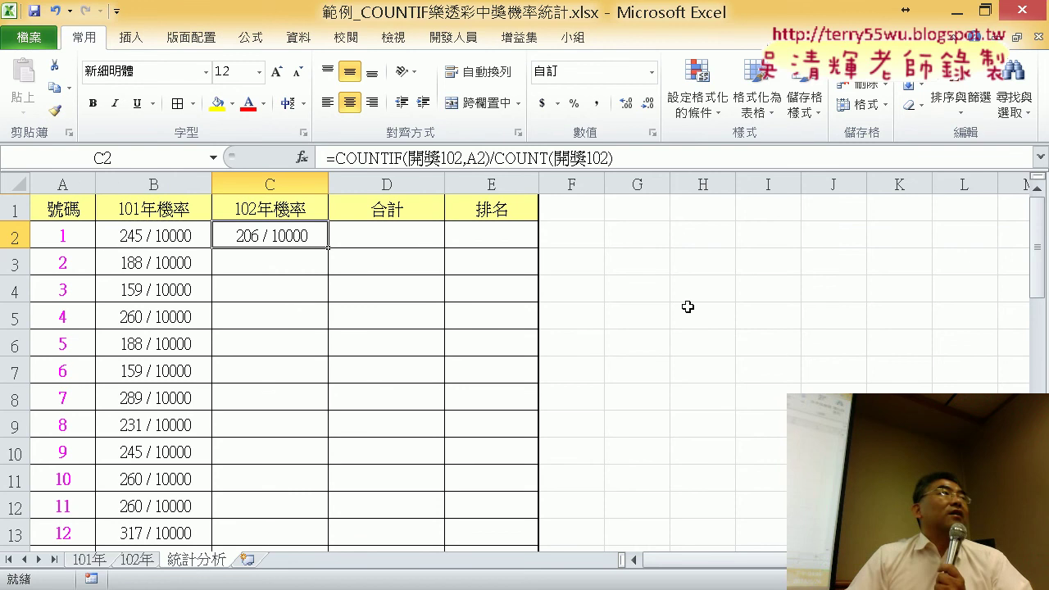
pyautogui.doubleClick(331, 253)
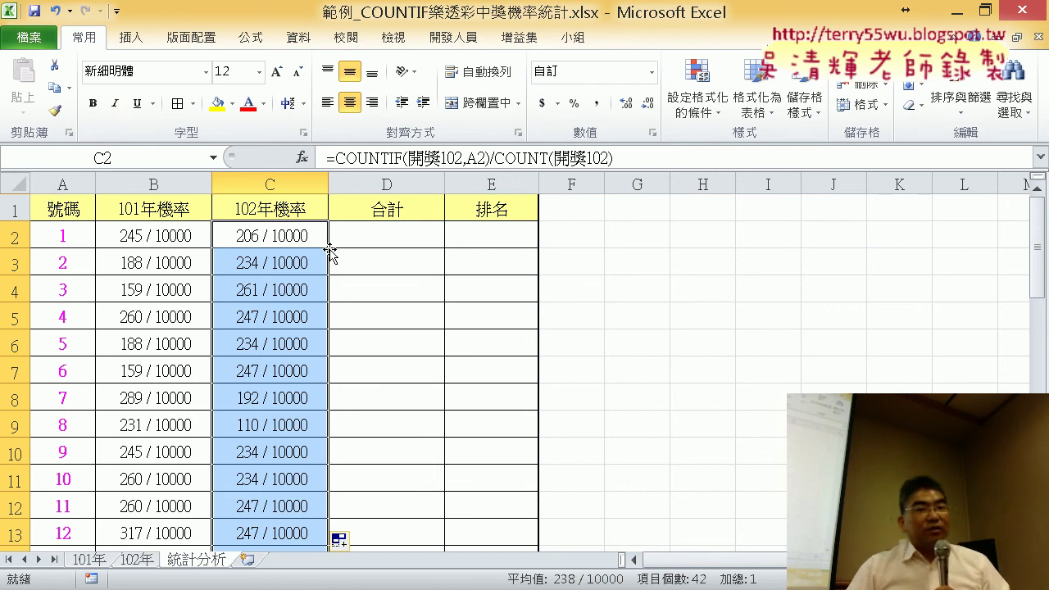
pyautogui.click(174, 237)
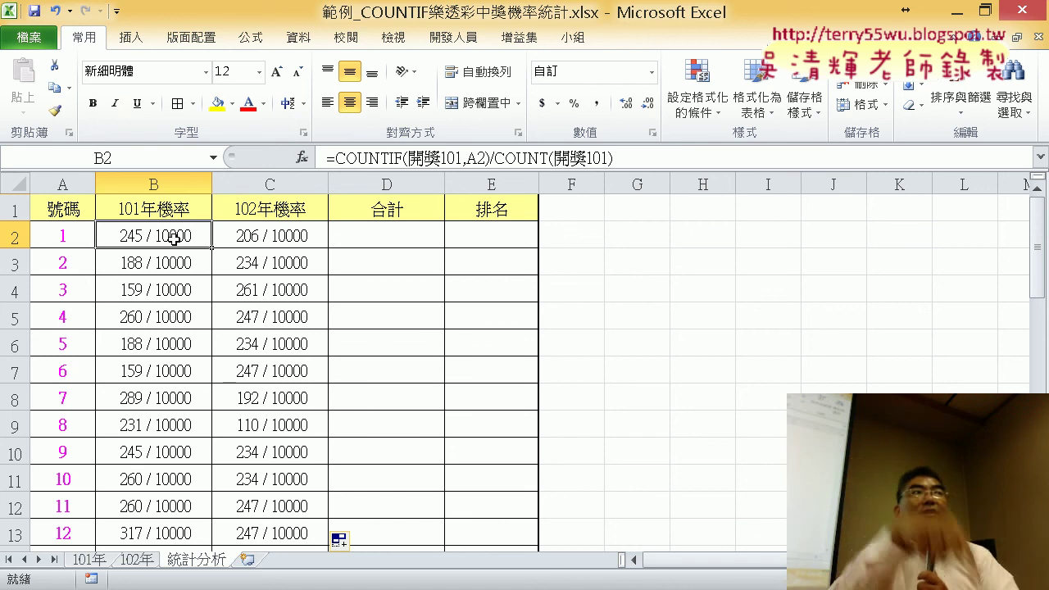
# Enter =B2+C2 in D2 and fill it down the 合計 column, e.g. 451 / 10000
pyautogui.click(408, 233)
pyautogui.write('=')
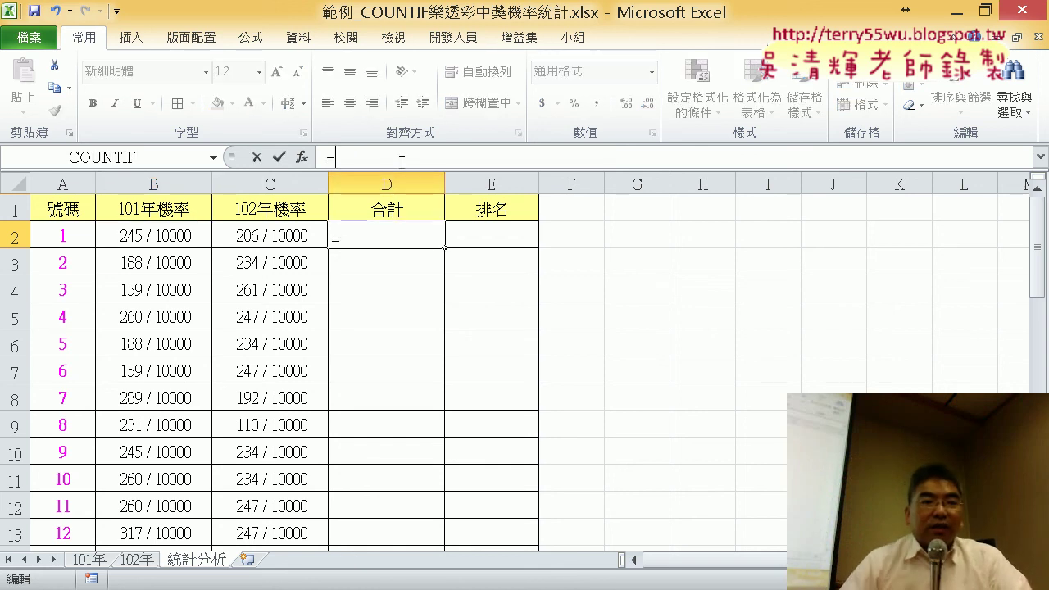
pyautogui.click(188, 235)
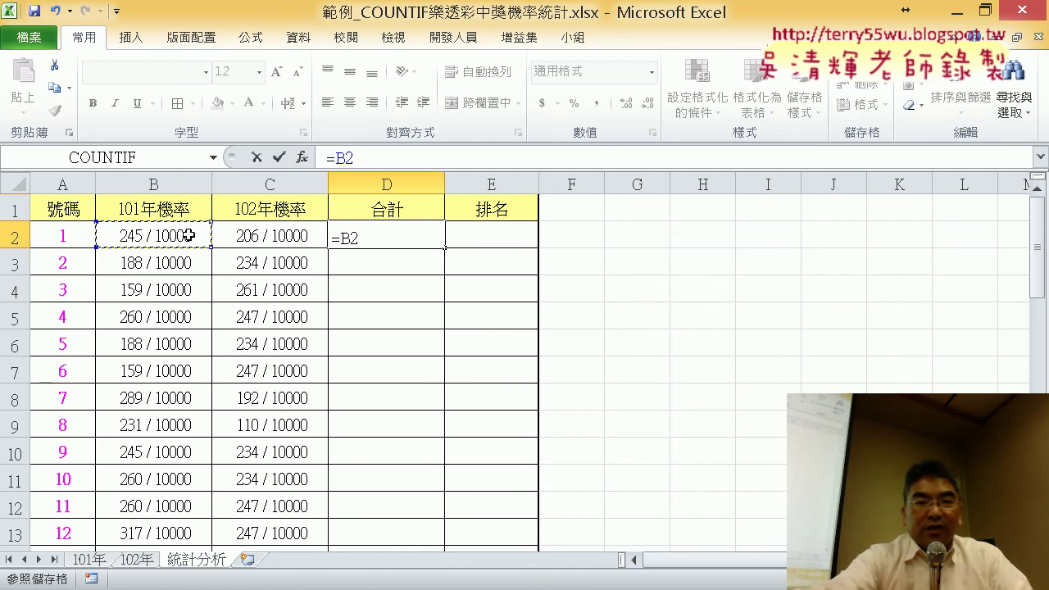
pyautogui.write('+')
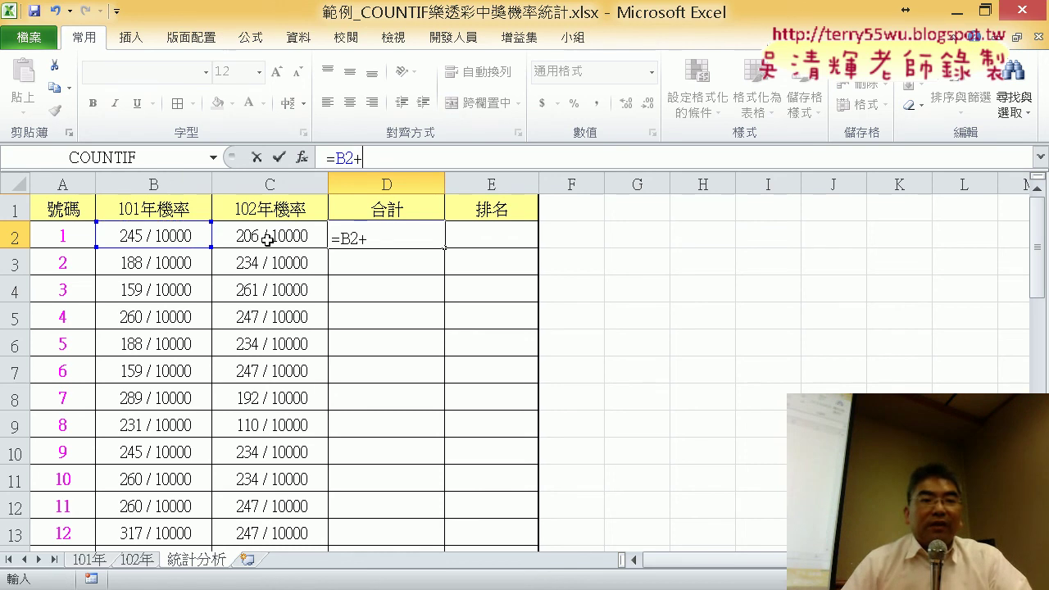
pyautogui.click(267, 239)
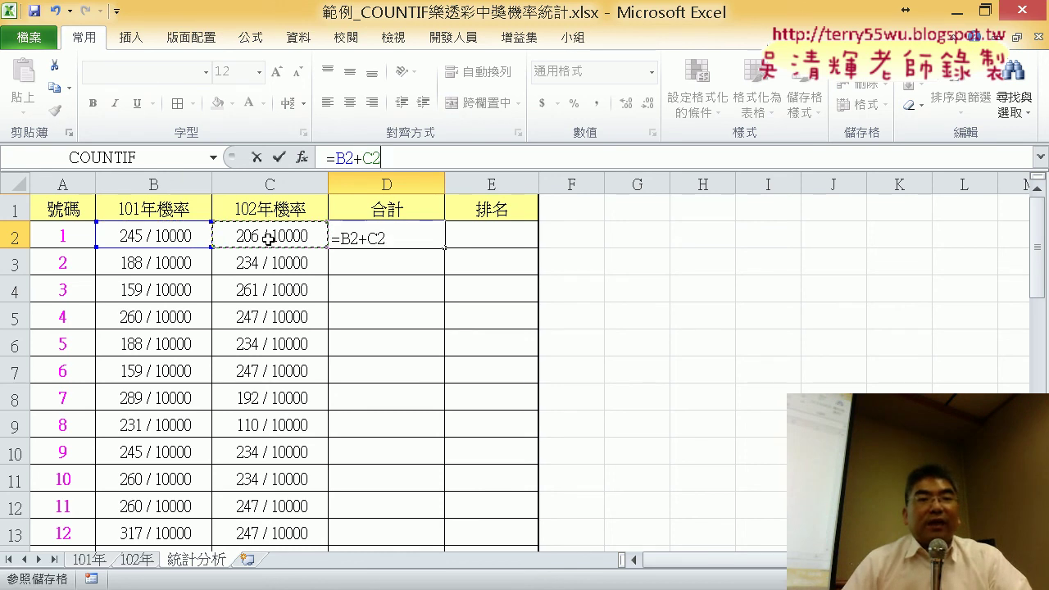
pyautogui.click(280, 157)
pyautogui.doubleClick(441, 247)
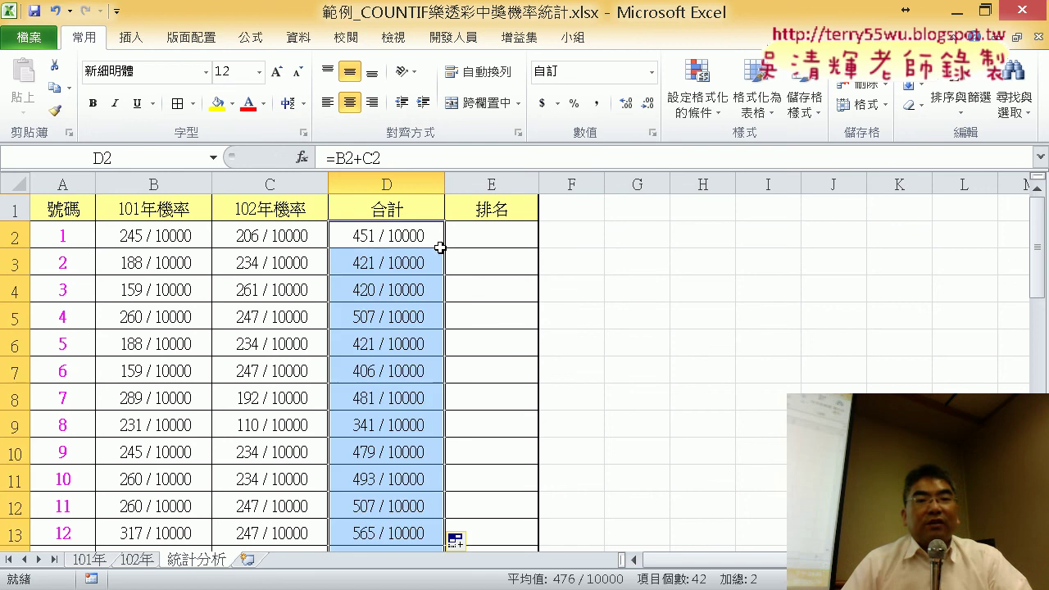
# For E2, bring up the function picker filtered to the 統計 category
pyautogui.click(502, 236)
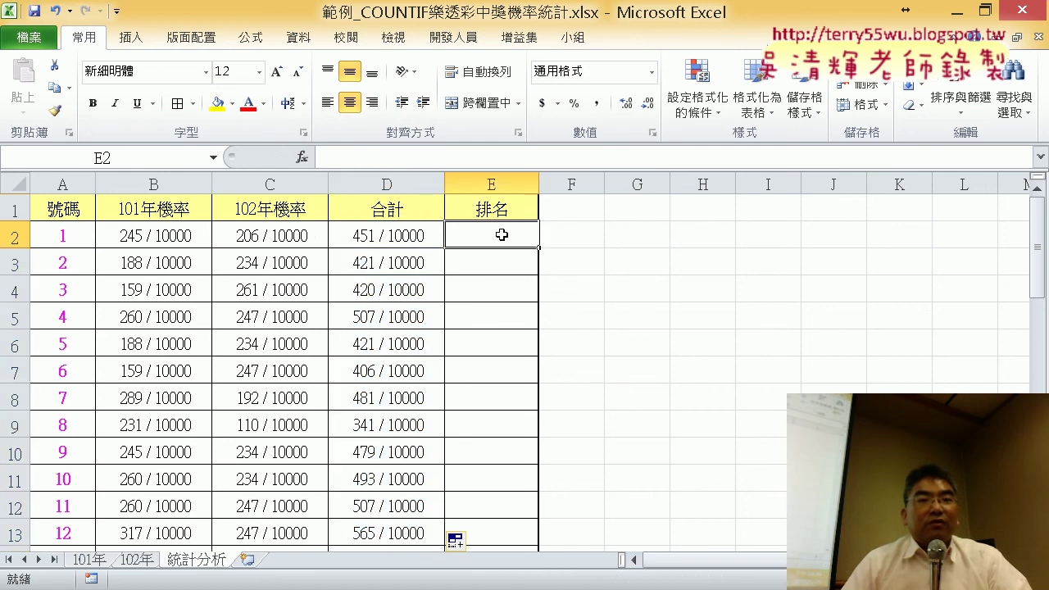
pyautogui.click(302, 157)
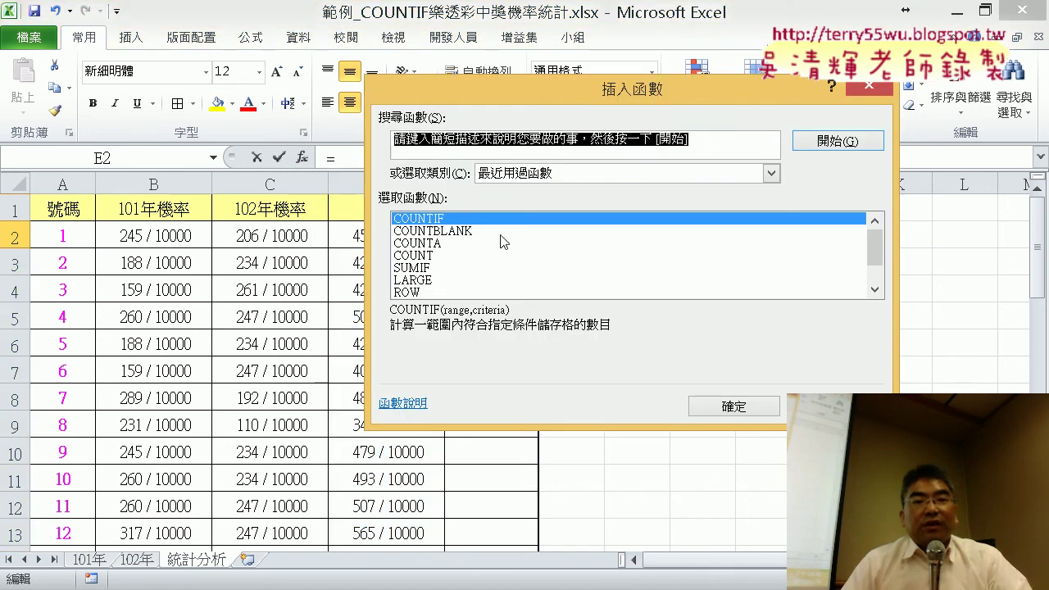
pyautogui.click(622, 178)
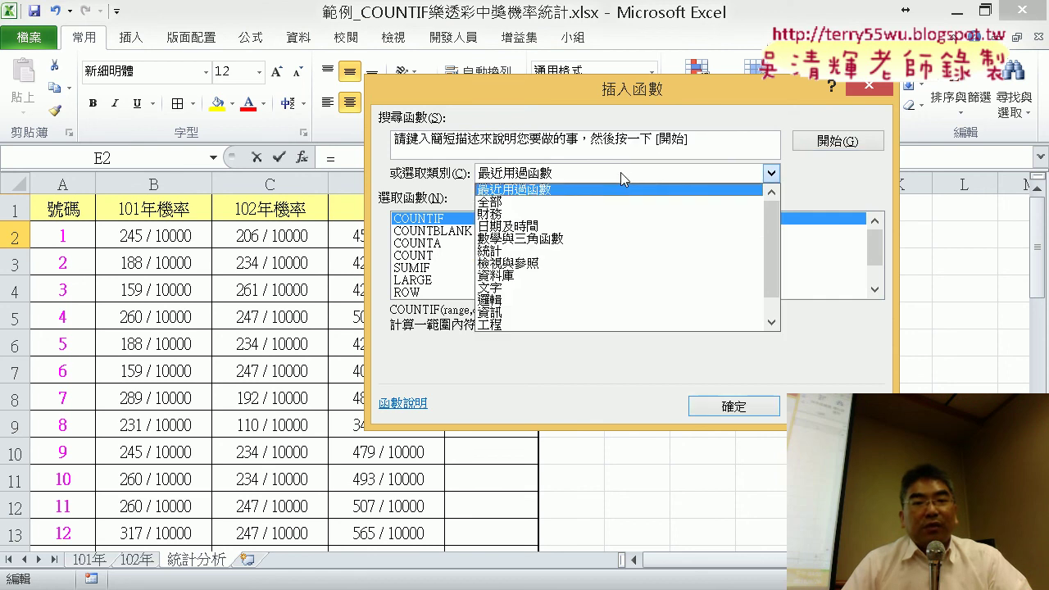
pyautogui.click(613, 250)
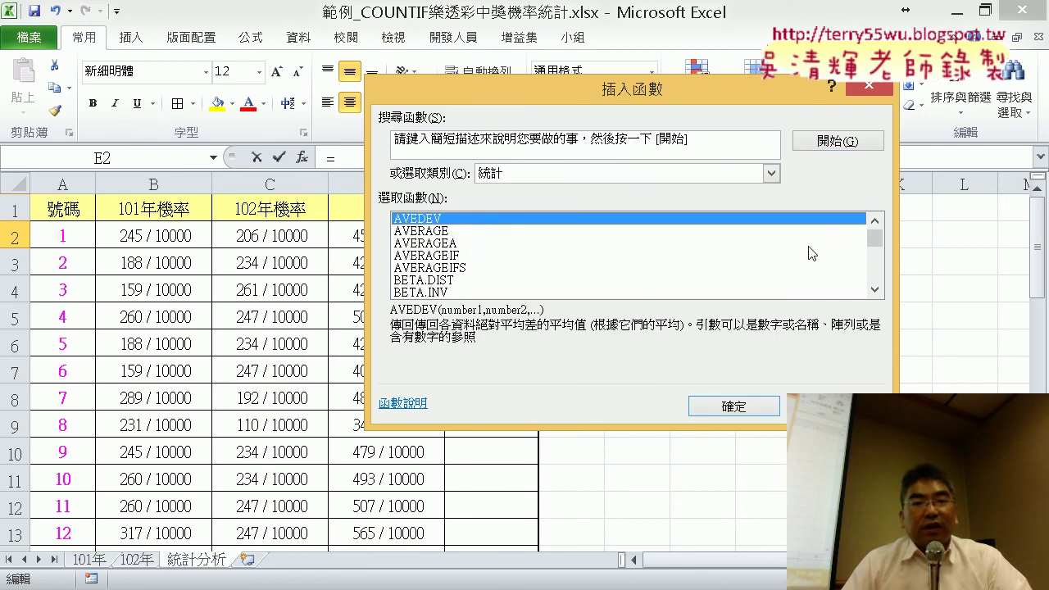
# Pick RANK.EQ from the statistical function list and confirm it
pyautogui.moveTo(878, 240); pyautogui.dragTo(880, 270)
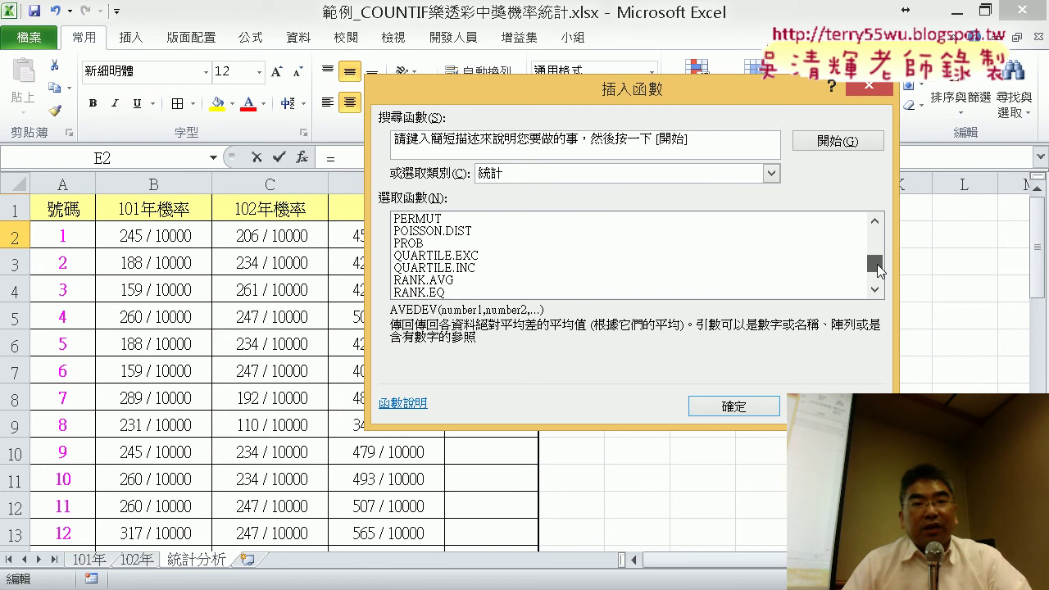
pyautogui.click(874, 221)
pyautogui.click(874, 220)
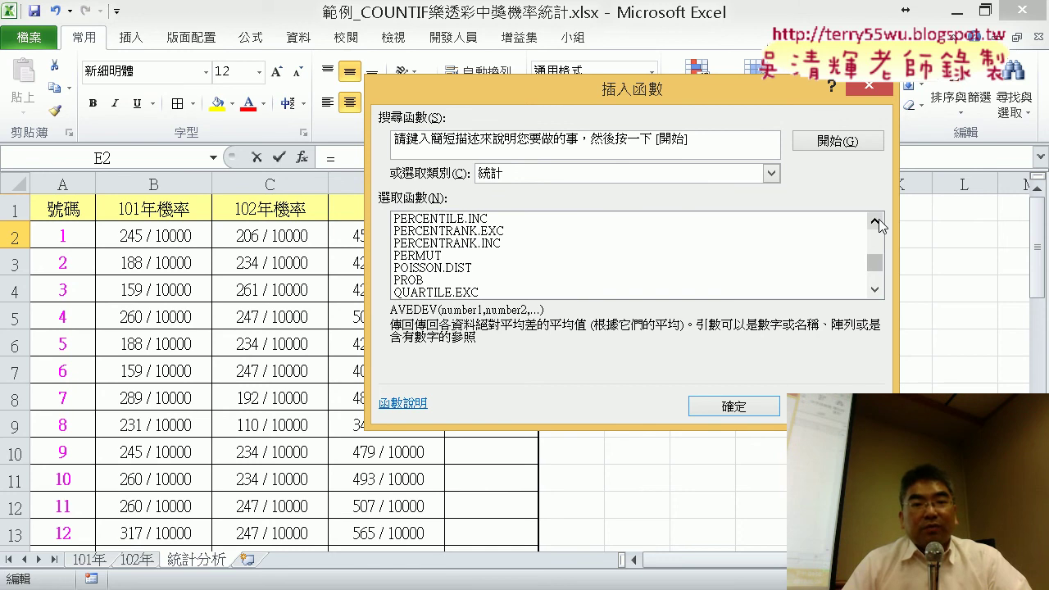
pyautogui.click(874, 220)
pyautogui.click(875, 221)
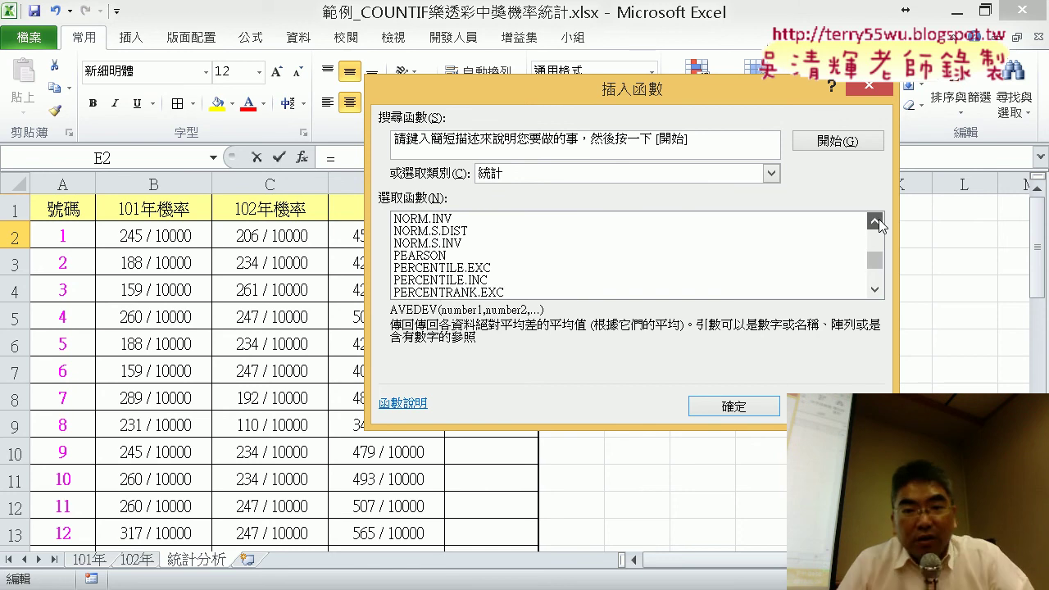
pyautogui.click(875, 290)
pyautogui.click(875, 290)
pyautogui.click(875, 290)
pyautogui.click(874, 290)
pyautogui.click(874, 290)
pyautogui.click(874, 290)
pyautogui.click(874, 291)
pyautogui.click(874, 290)
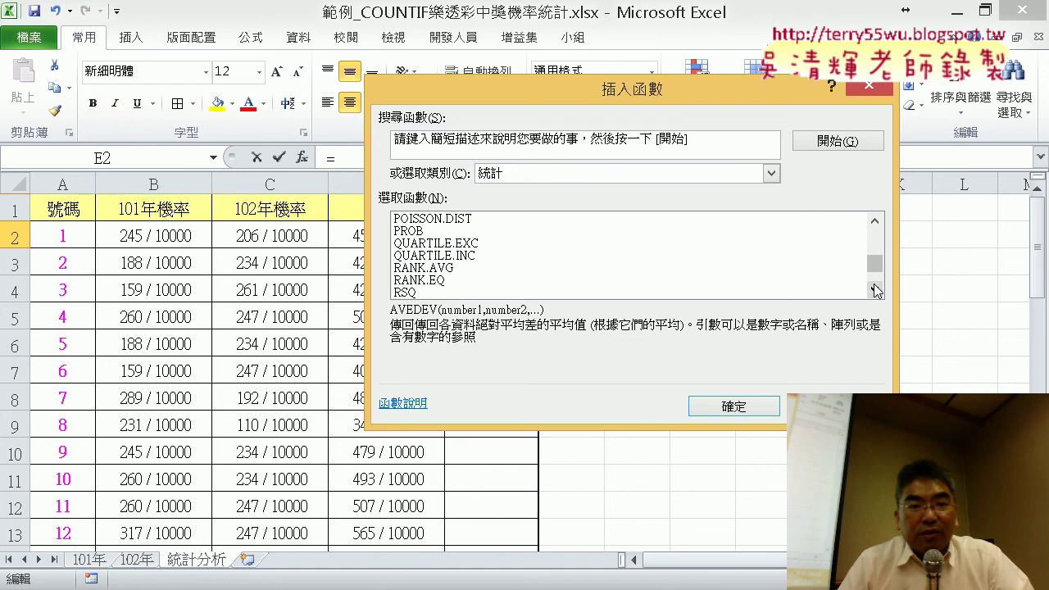
pyautogui.click(874, 290)
pyautogui.click(463, 268)
pyautogui.click(742, 404)
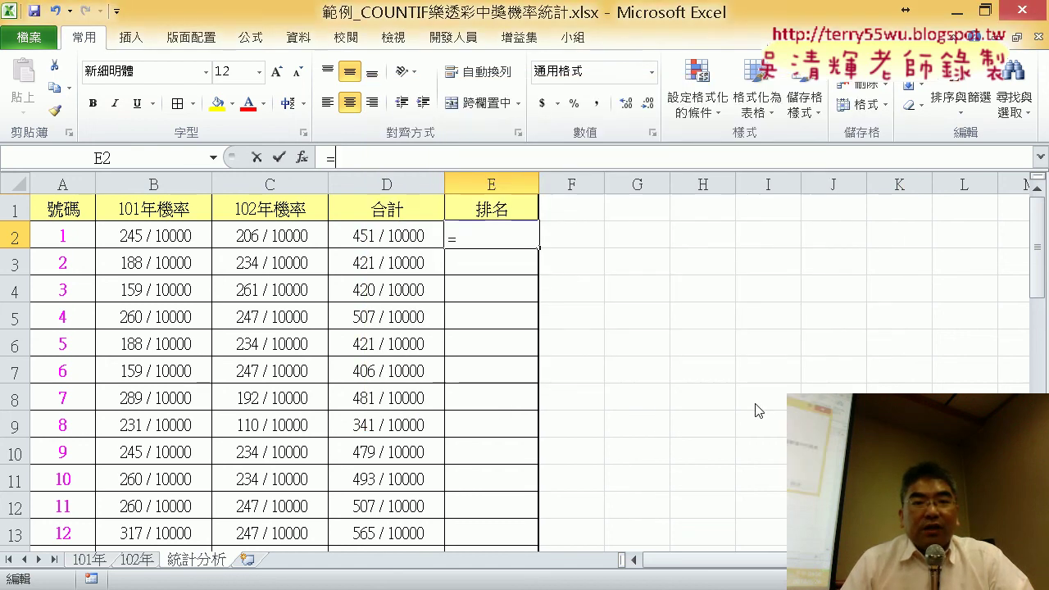
# Set RANK.EQ's Number to D2 and Ref to D$2:D$43, previewing a rank of 26
pyautogui.moveTo(506, 132); pyautogui.dragTo(781, 130)
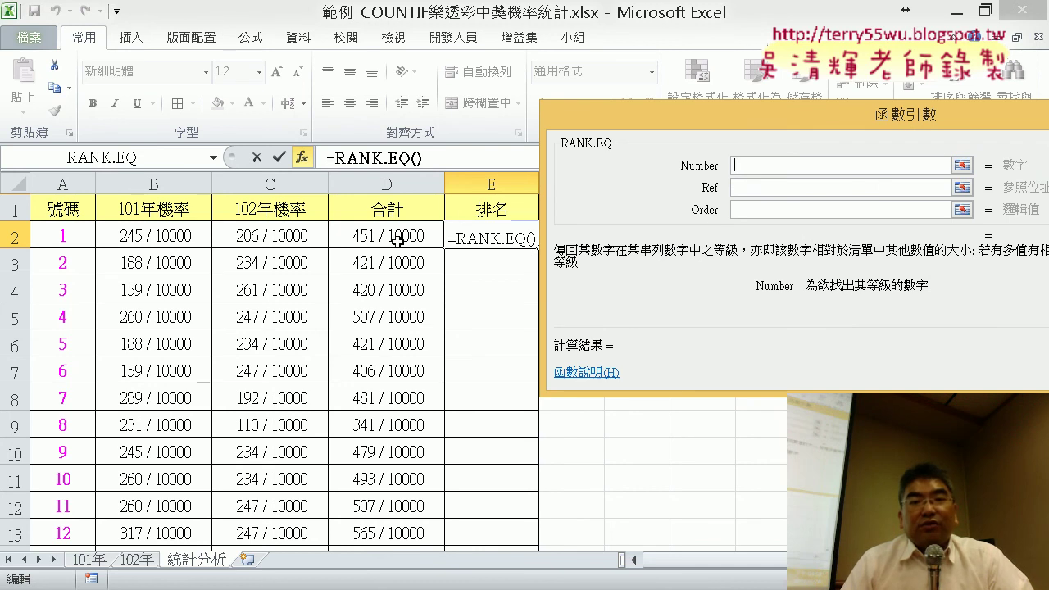
pyautogui.click(396, 241)
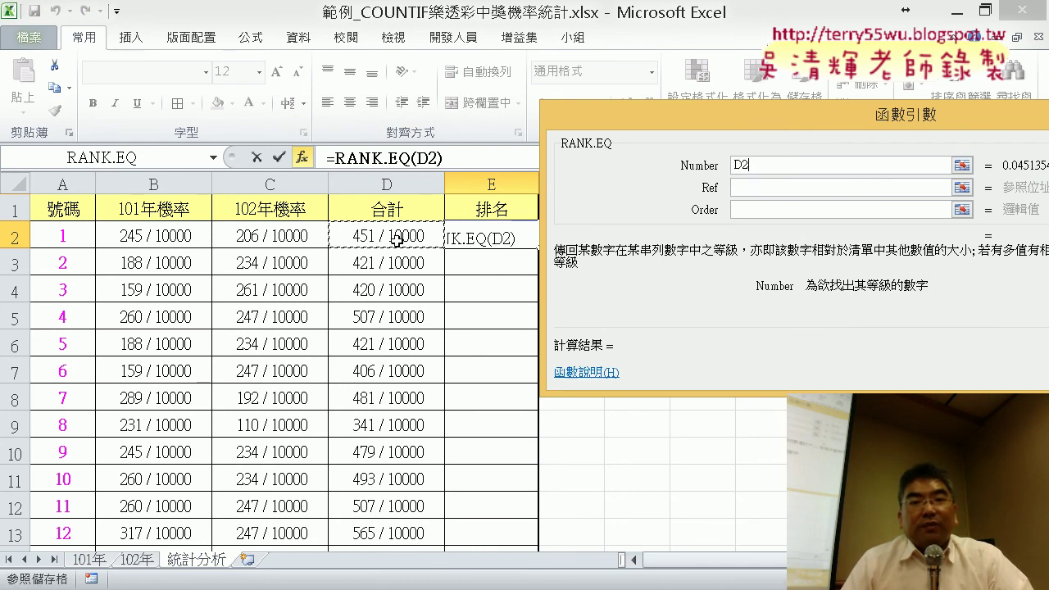
pyautogui.click(751, 188)
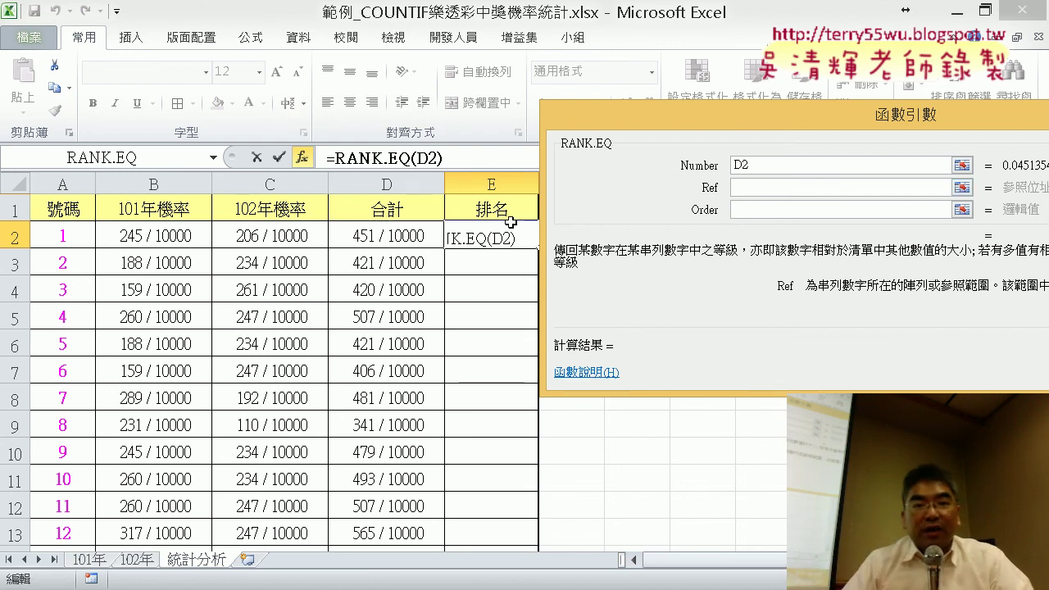
pyautogui.click(390, 231)
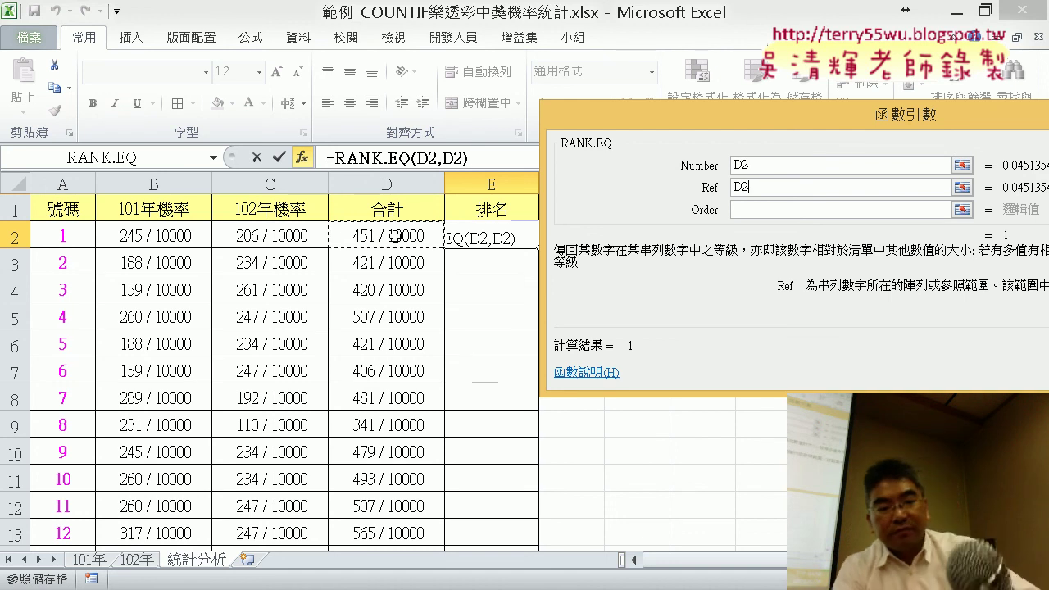
pyautogui.hotkey('ctrl', 'shift', 'Down')
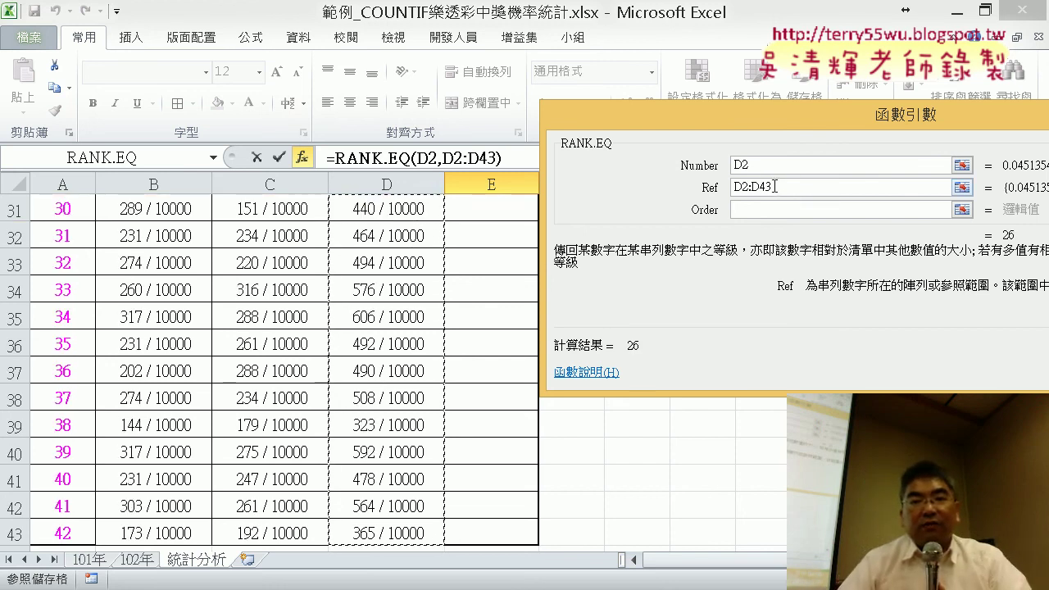
pyautogui.click(851, 189)
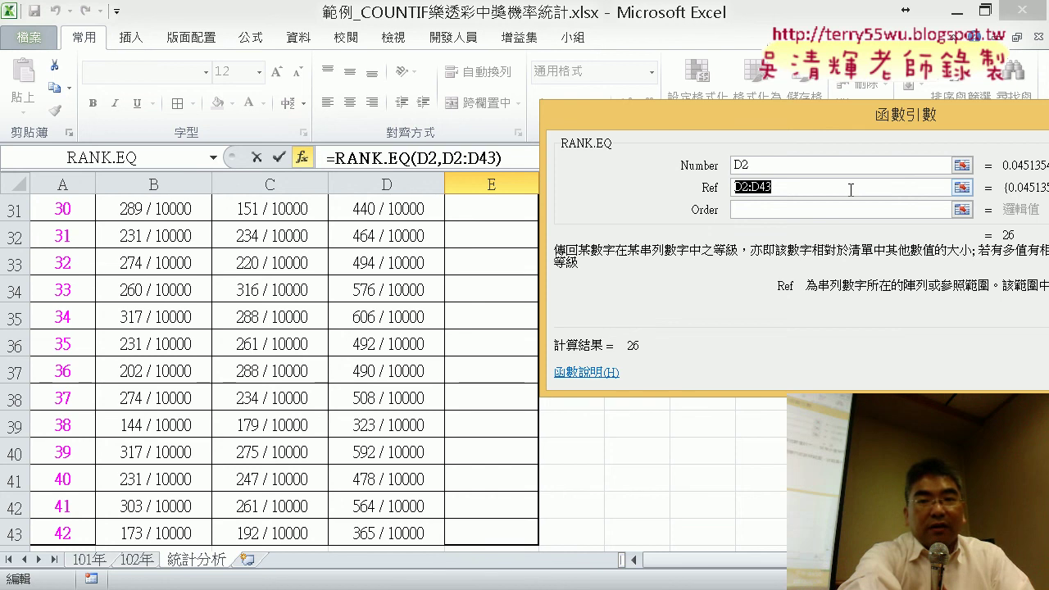
pyautogui.press('F4')
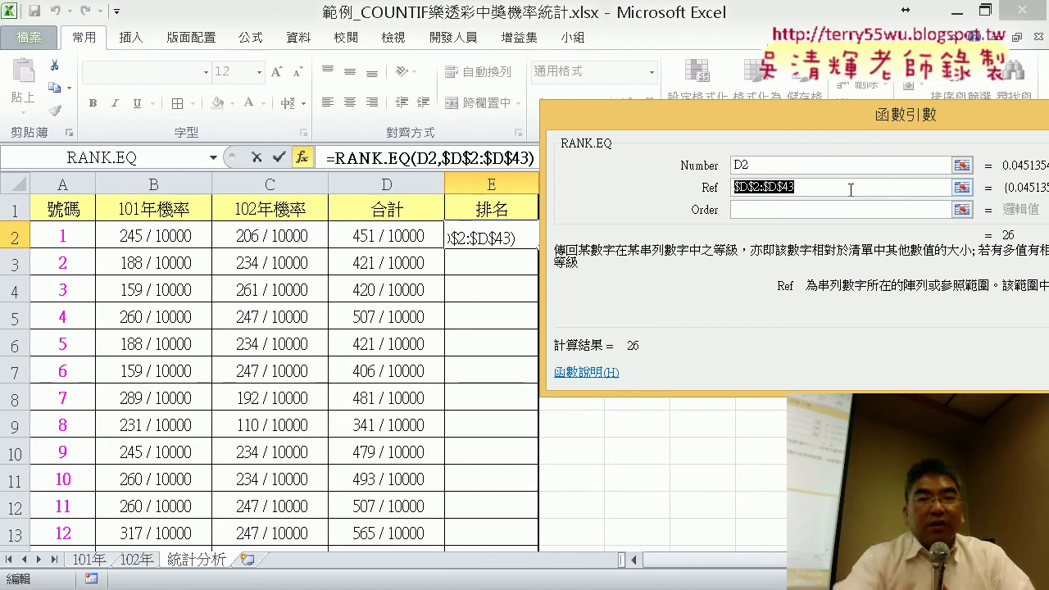
pyautogui.press('F4')
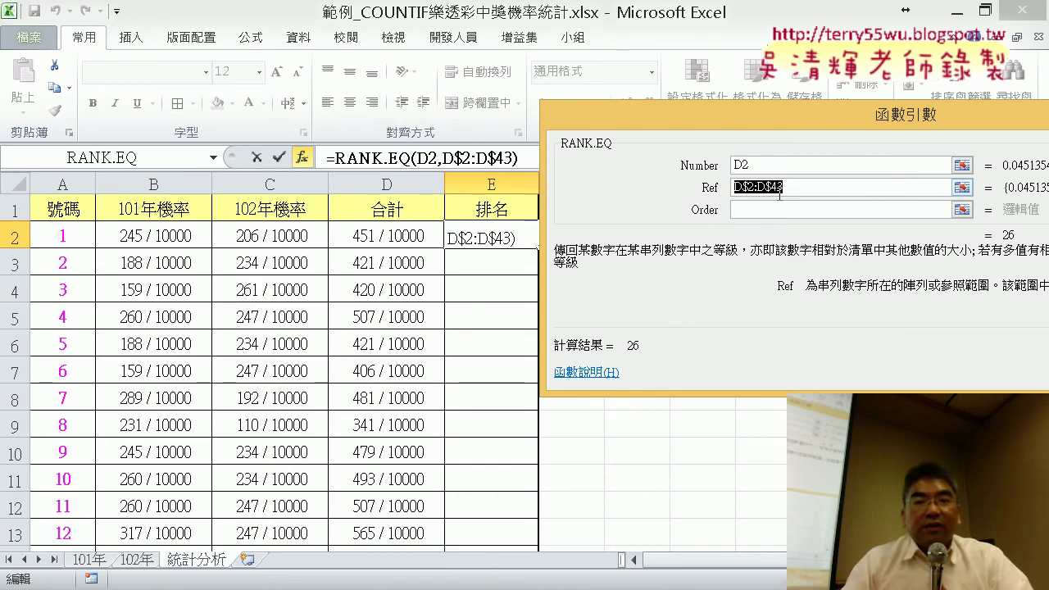
pyautogui.click(771, 168)
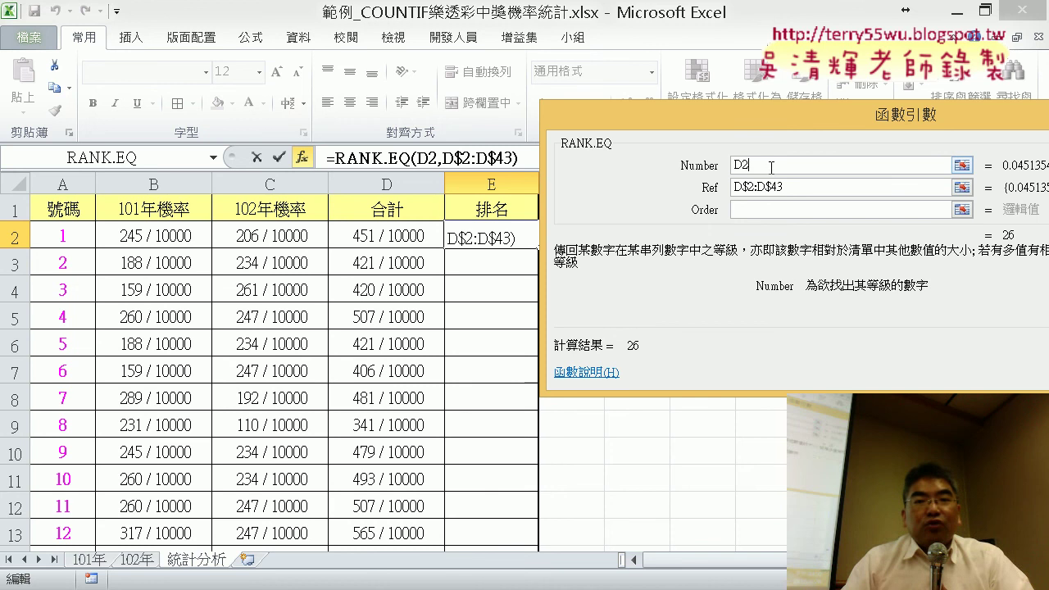
pyautogui.moveTo(787, 187); pyautogui.dragTo(733, 188)
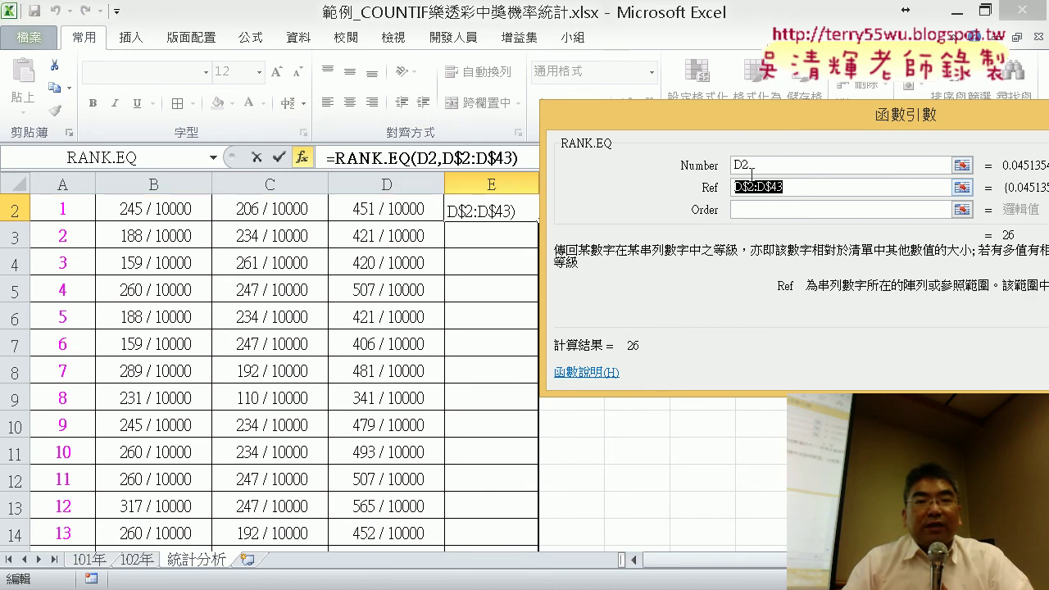
pyautogui.moveTo(765, 123); pyautogui.dragTo(730, 113)
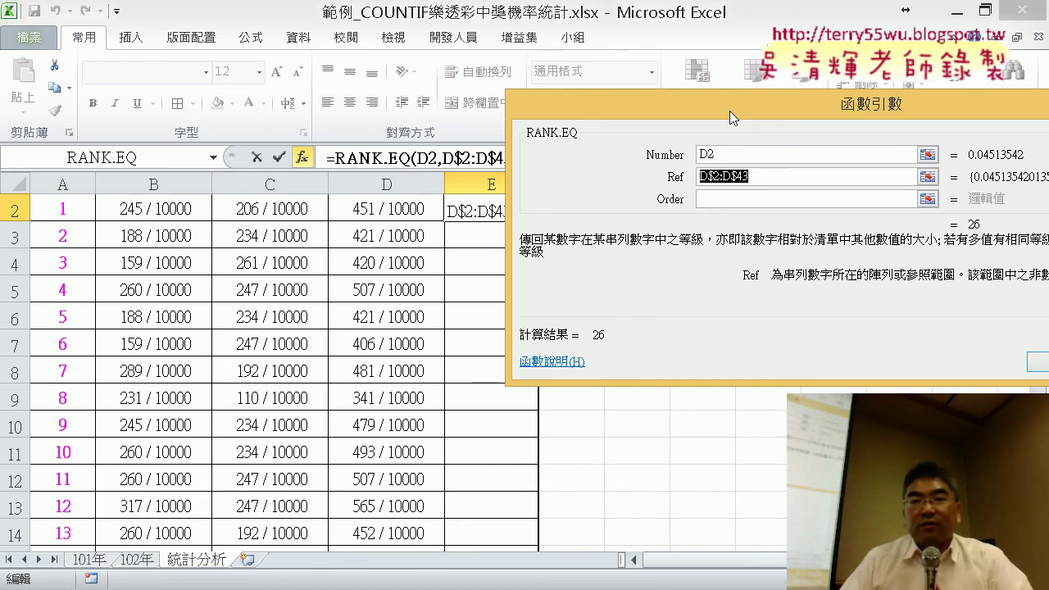
pyautogui.click(729, 200)
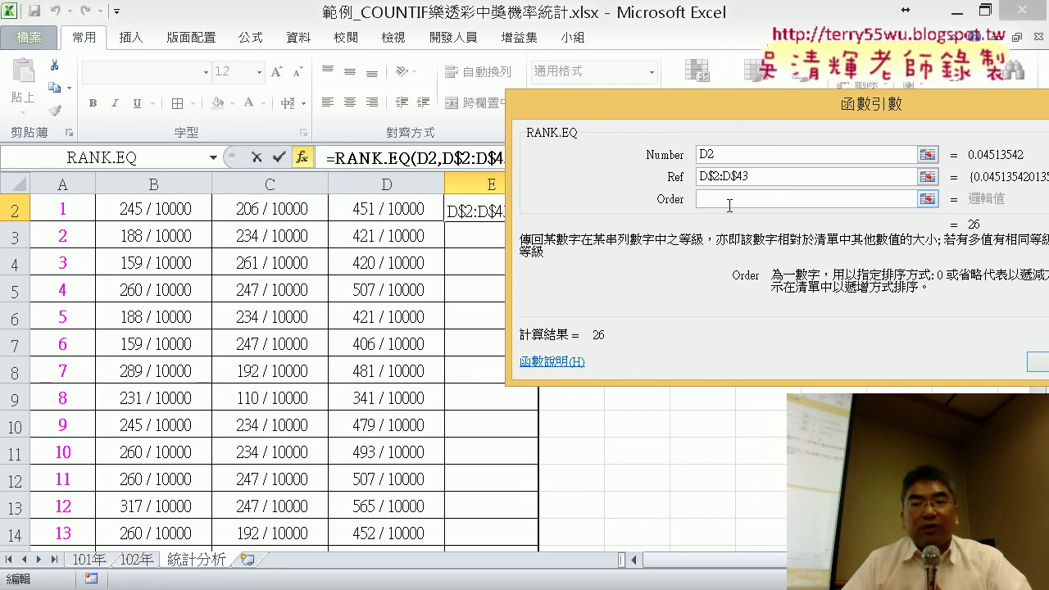
# Confirm the RANK.EQ formula in E2 and fill it down the 排名 column
pyautogui.click(1036, 362)
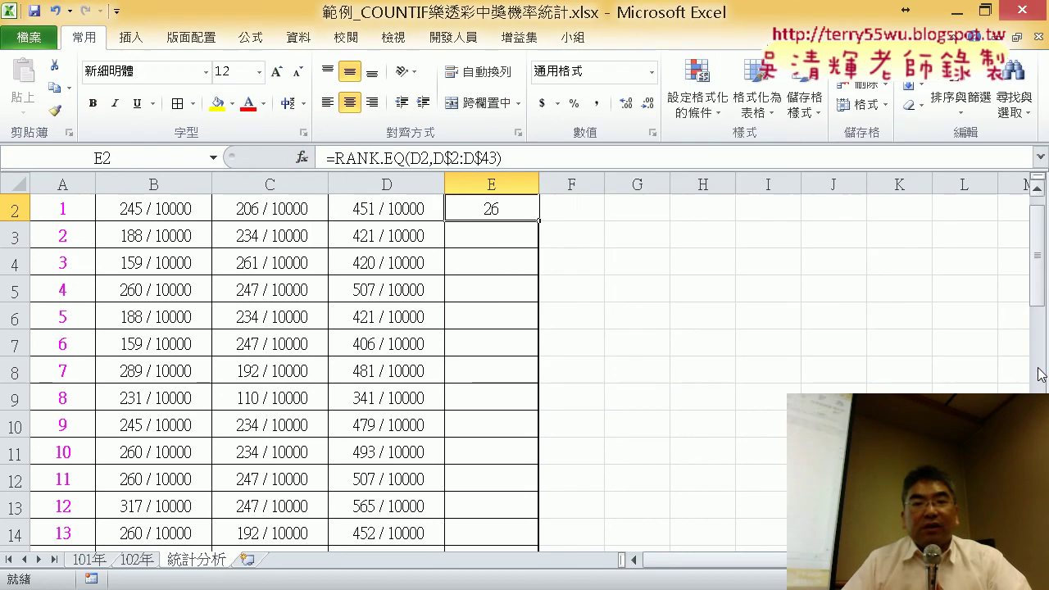
pyautogui.doubleClick(539, 220)
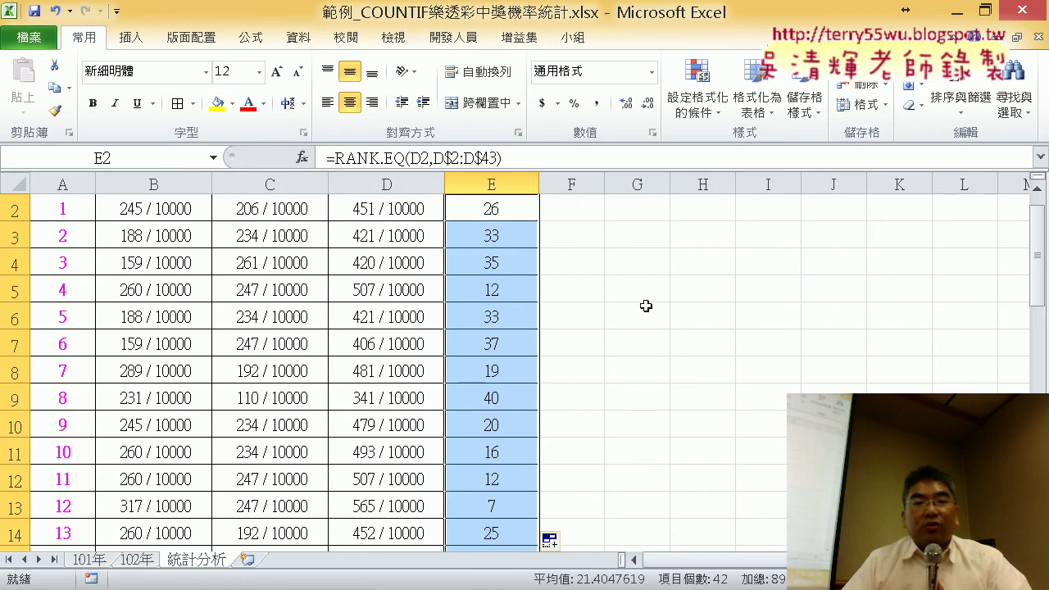
pyautogui.scroll(1, 646, 306)
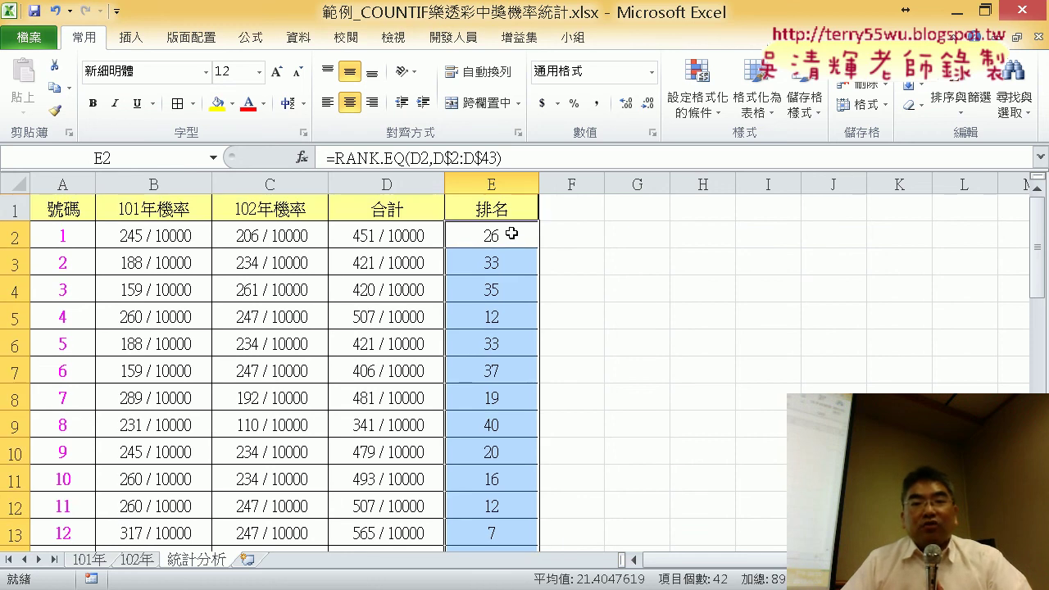
pyautogui.scroll(-3, 525, 243)
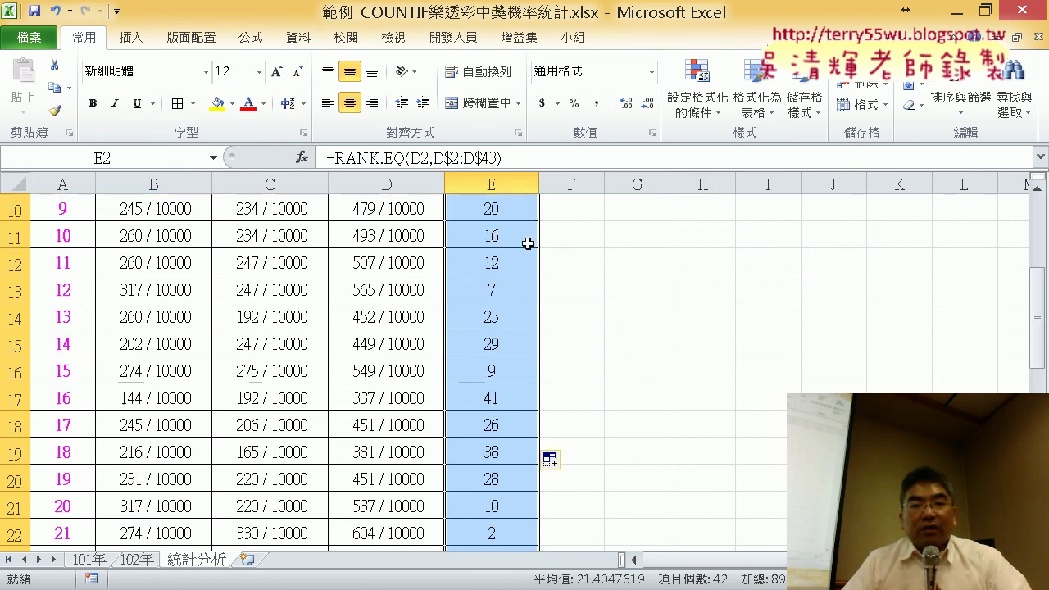
pyautogui.scroll(-2, 536, 275)
pyautogui.scroll(-1, 536, 275)
pyautogui.scroll(-2, 536, 275)
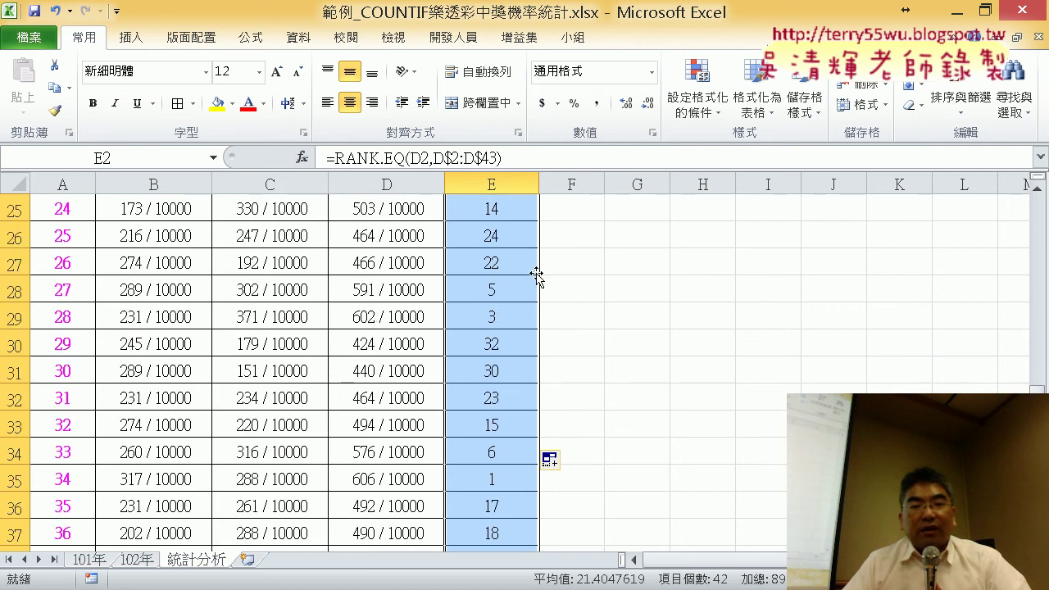
# Highlight number 34's row, ranked 1, then scroll back up to the header row
pyautogui.click(492, 478)
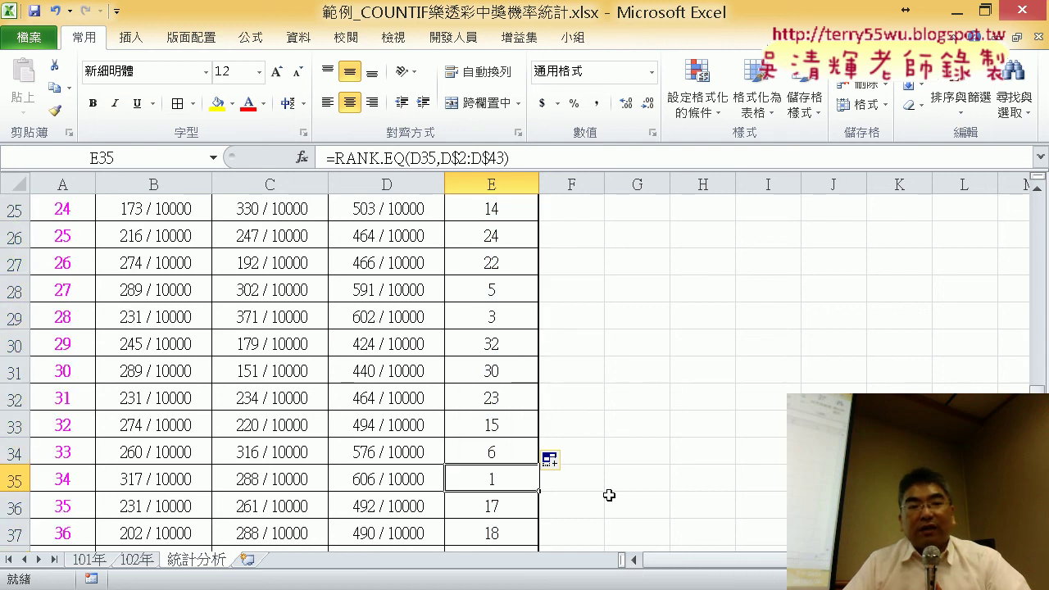
pyautogui.click(59, 479)
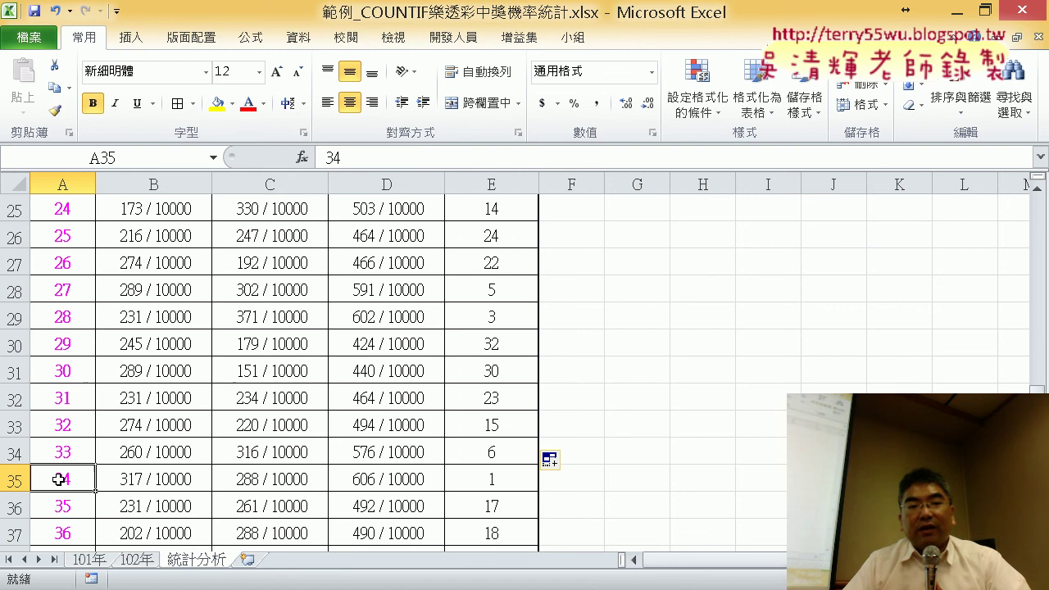
pyautogui.moveTo(59, 480); pyautogui.dragTo(479, 471)
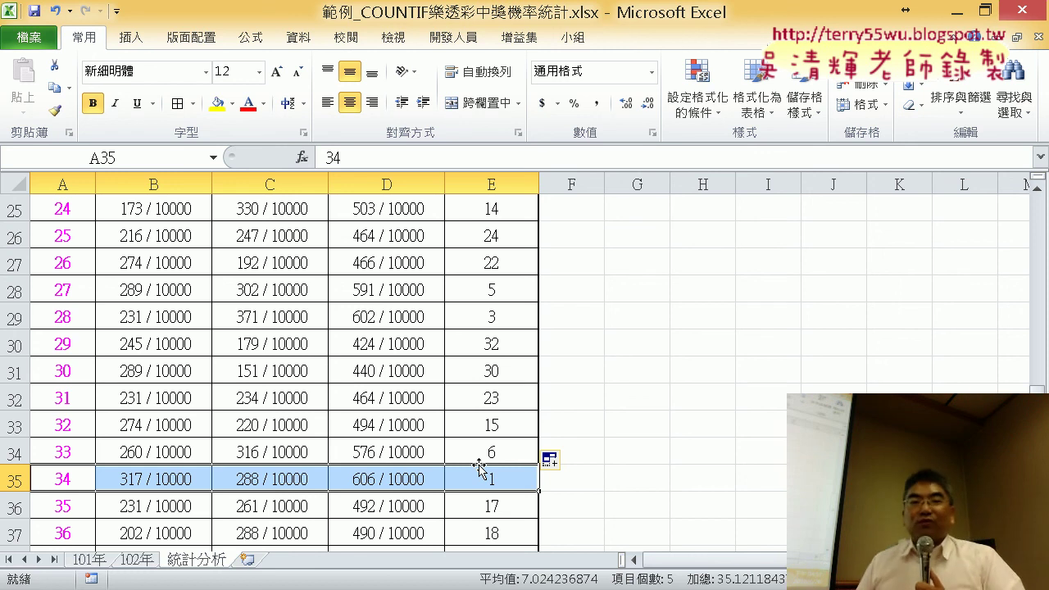
pyautogui.scroll(4, 479, 467)
pyautogui.scroll(3, 481, 466)
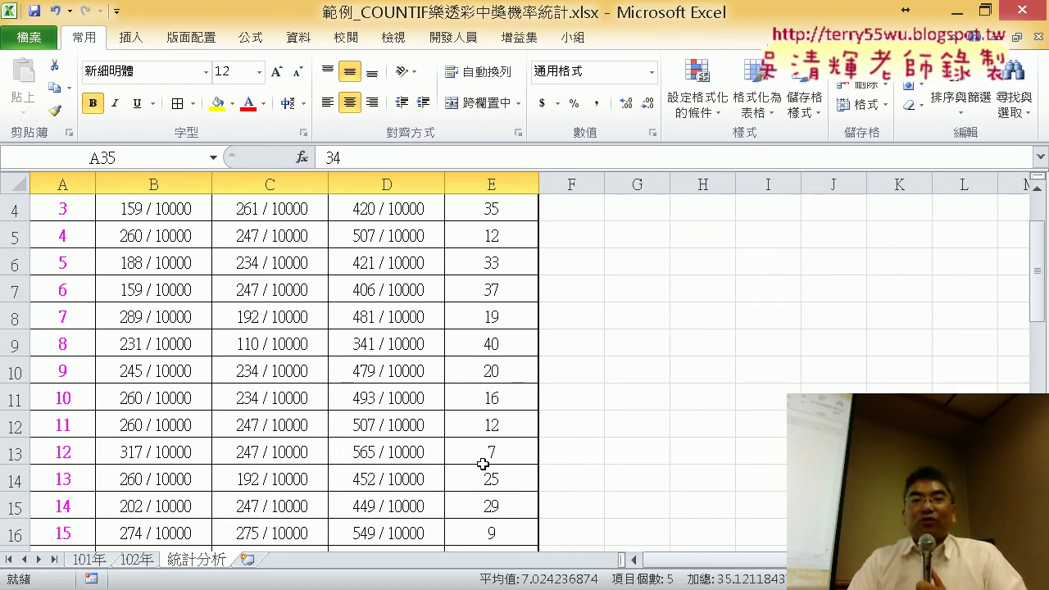
pyautogui.scroll(1, 482, 465)
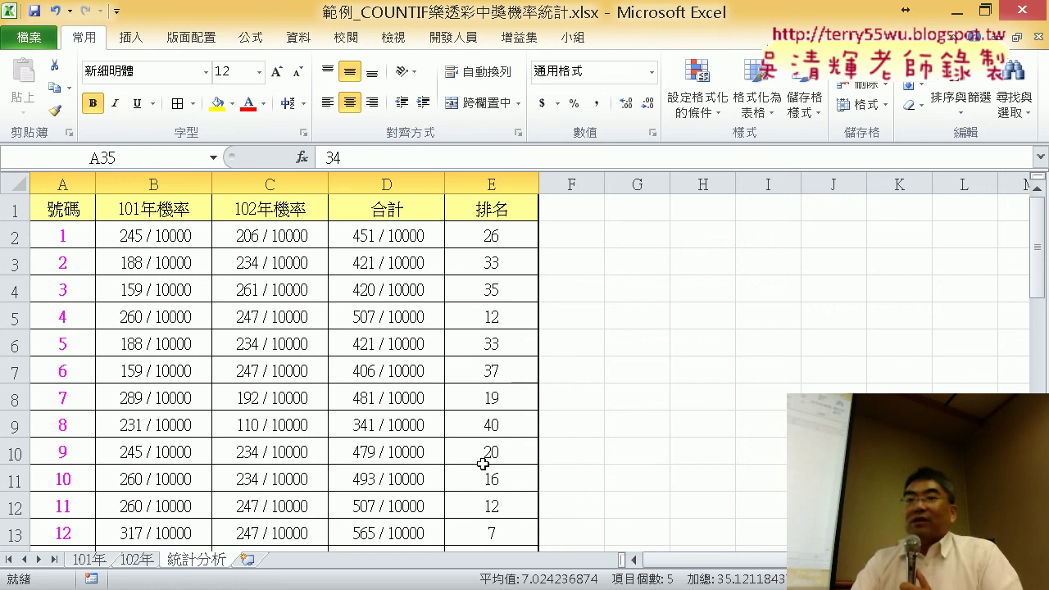
pyautogui.click(492, 182)
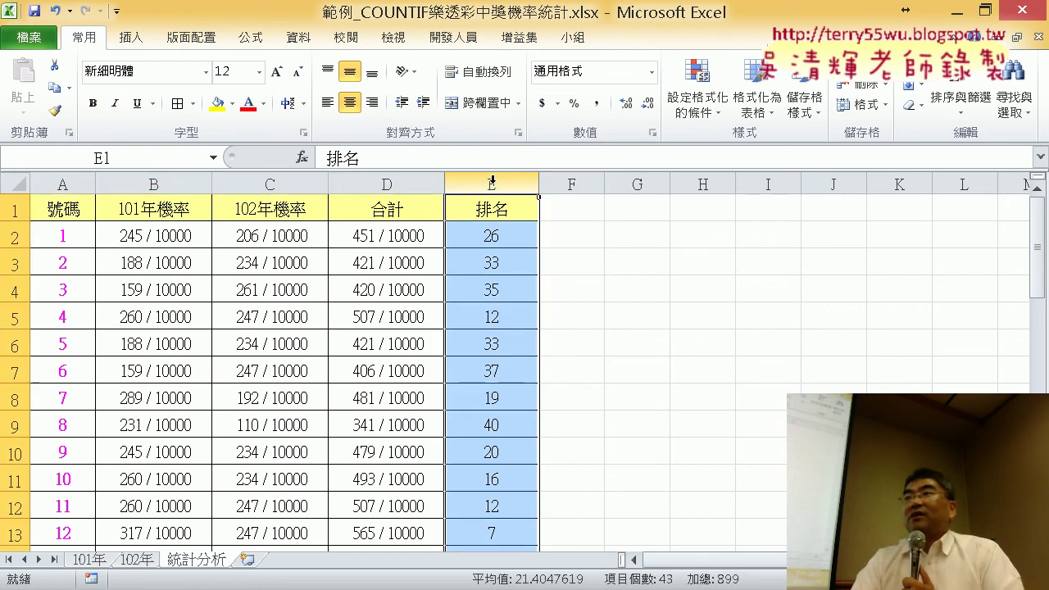
pyautogui.click(66, 184)
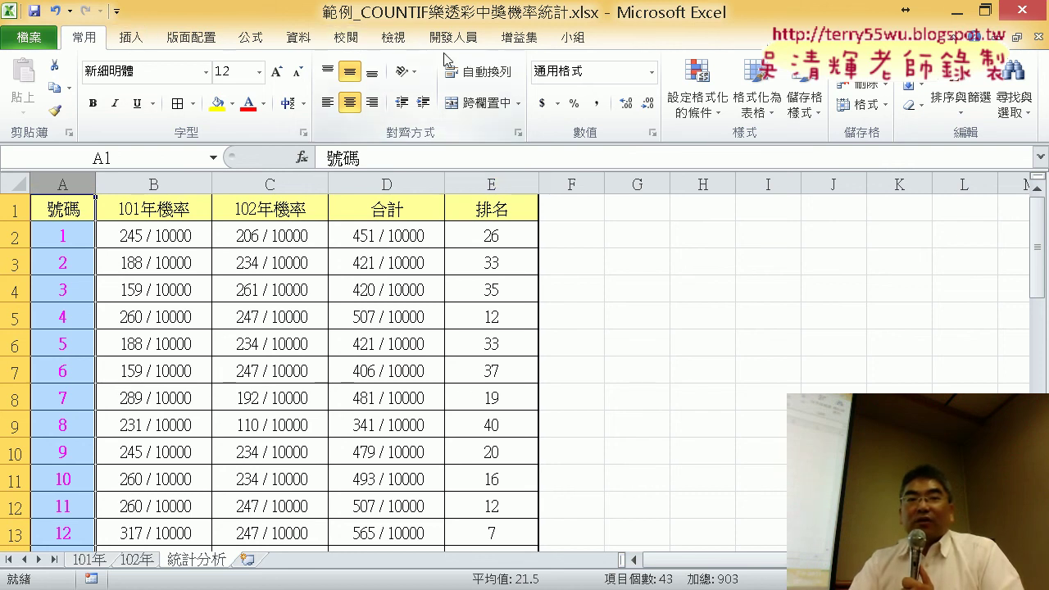
pyautogui.click(712, 125)
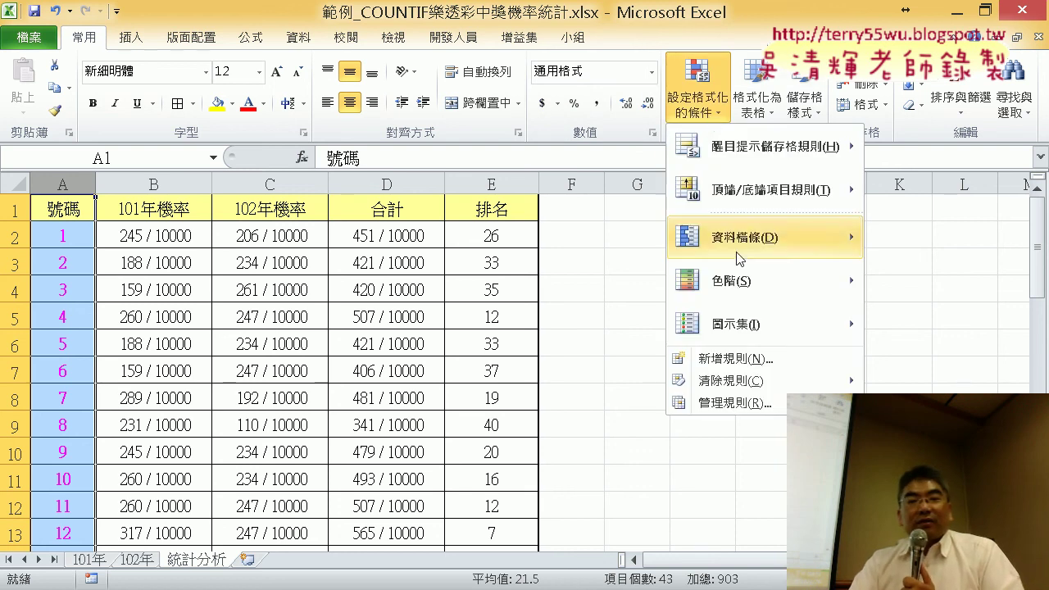
pyautogui.click(738, 359)
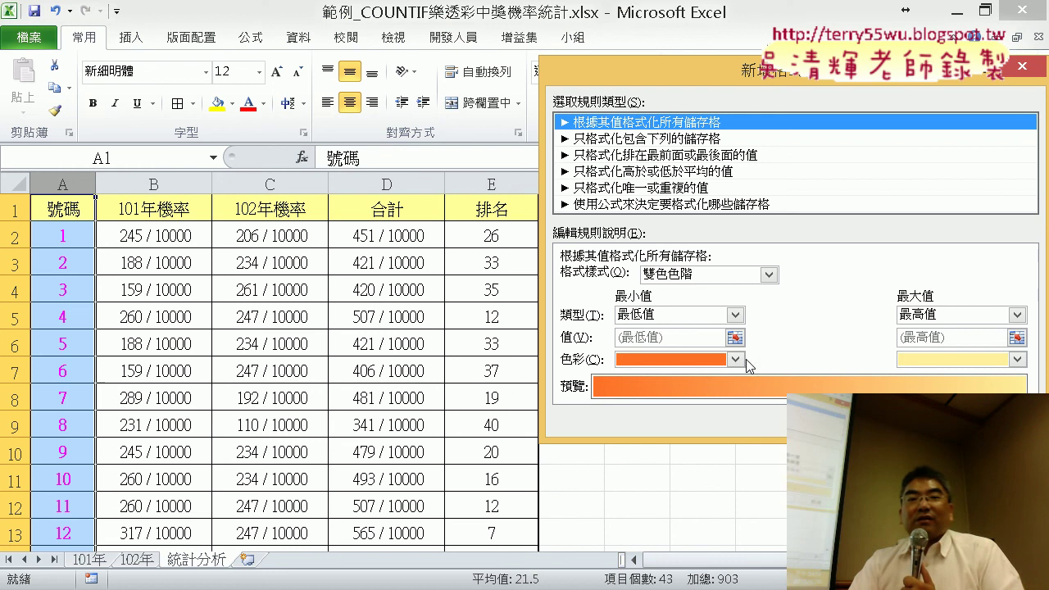
pyautogui.click(736, 138)
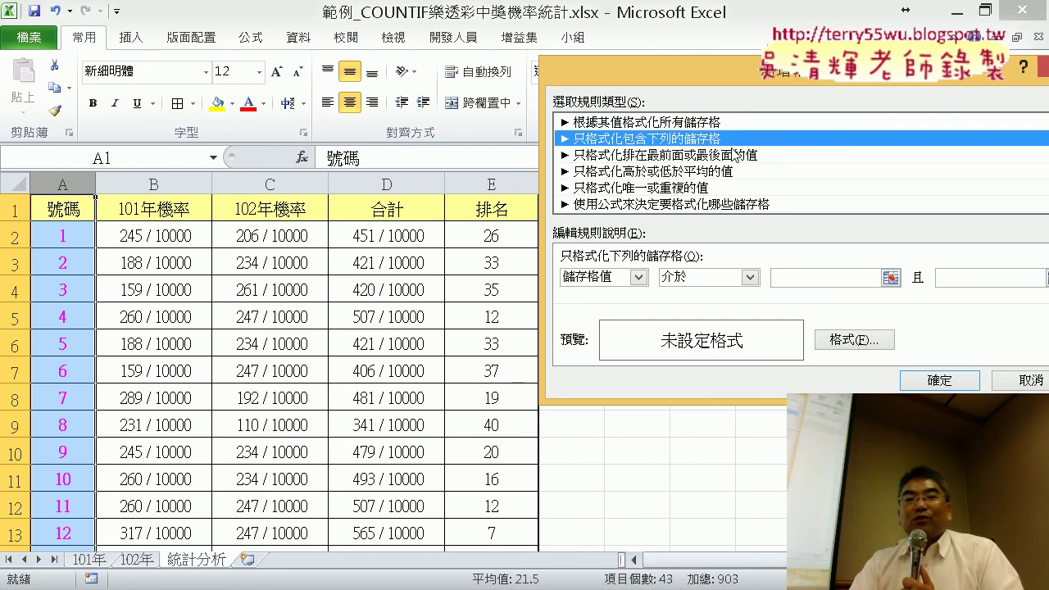
pyautogui.click(734, 154)
pyautogui.click(733, 171)
pyautogui.click(737, 203)
pyautogui.click(736, 187)
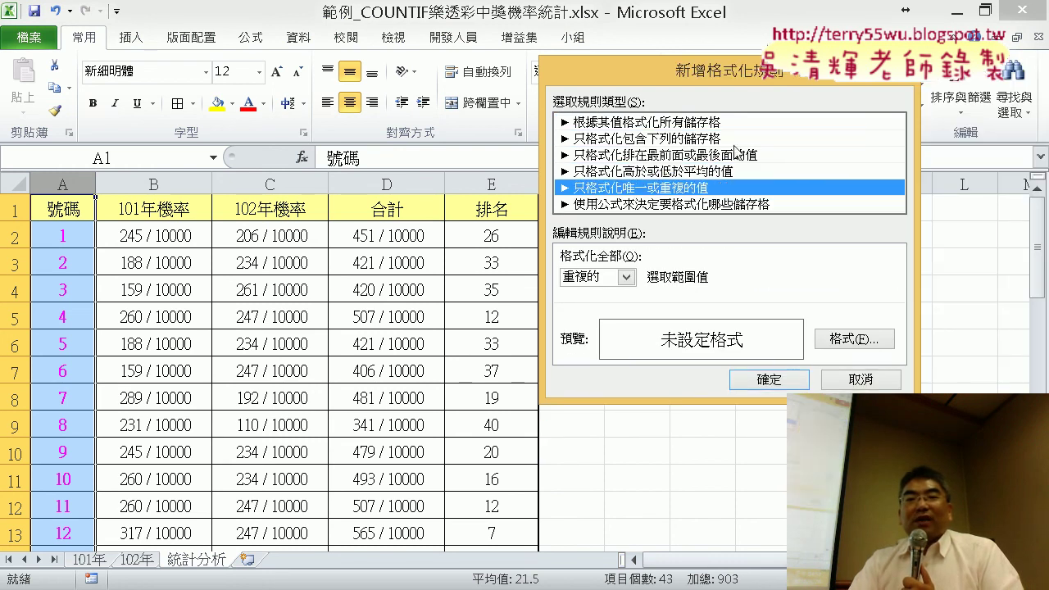
pyautogui.click(735, 122)
pyautogui.click(732, 204)
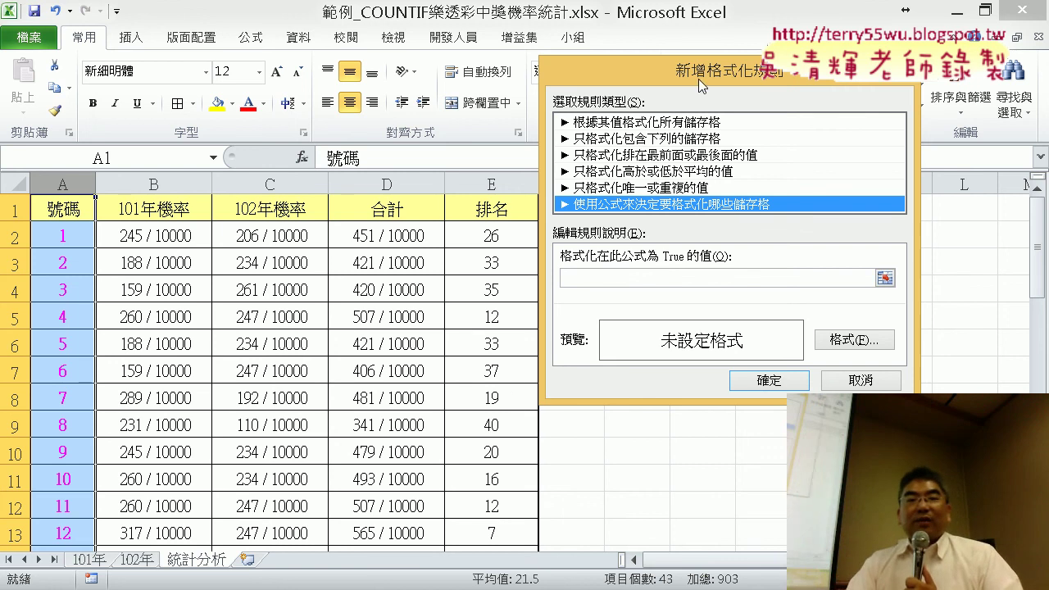
pyautogui.moveTo(698, 79); pyautogui.dragTo(767, 87)
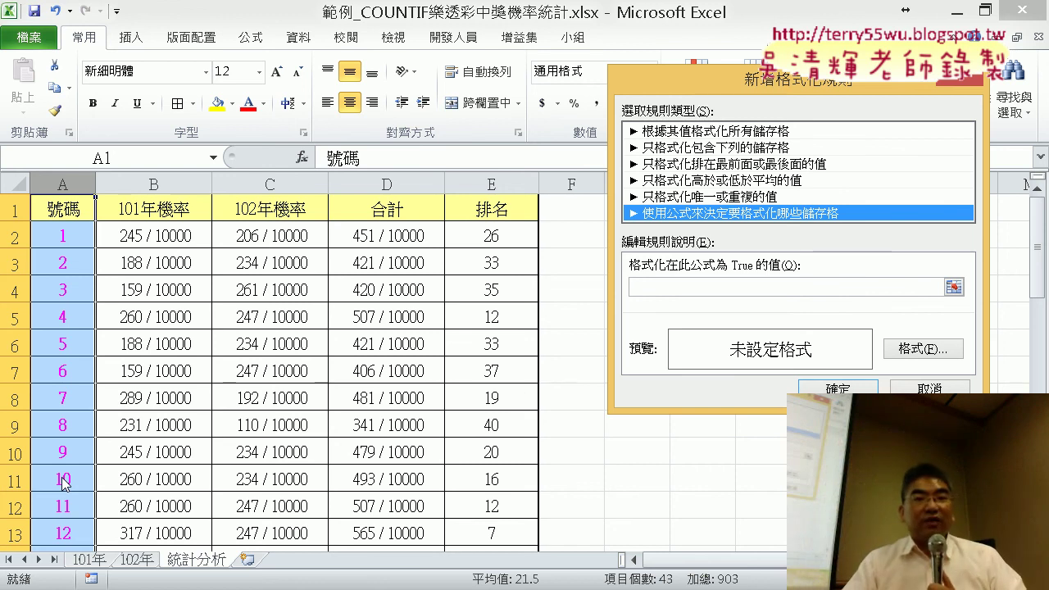
pyautogui.click(861, 385)
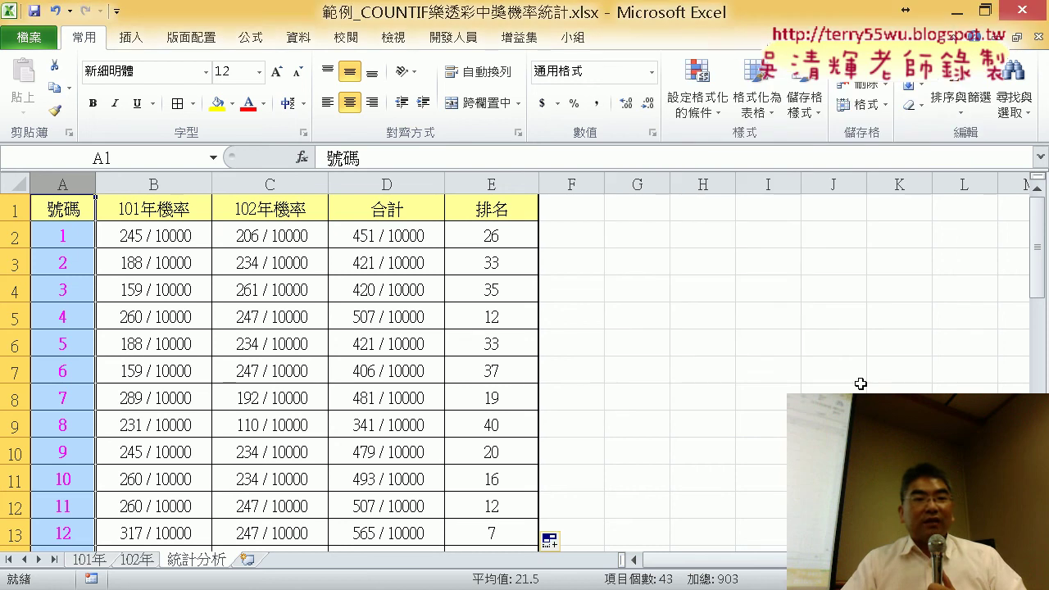
pyautogui.click(156, 241)
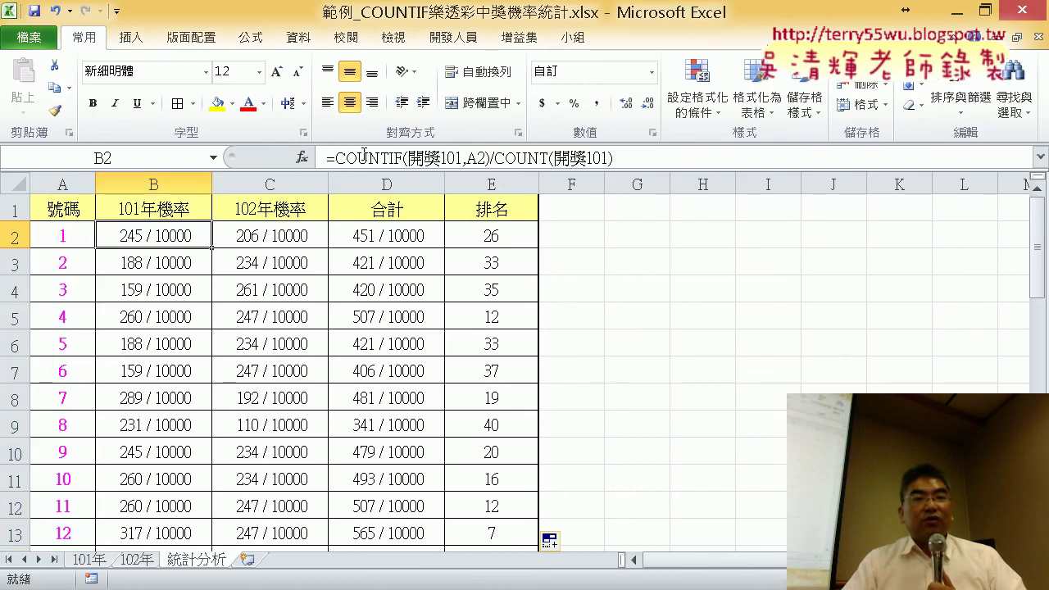
pyautogui.rightClick(185, 230)
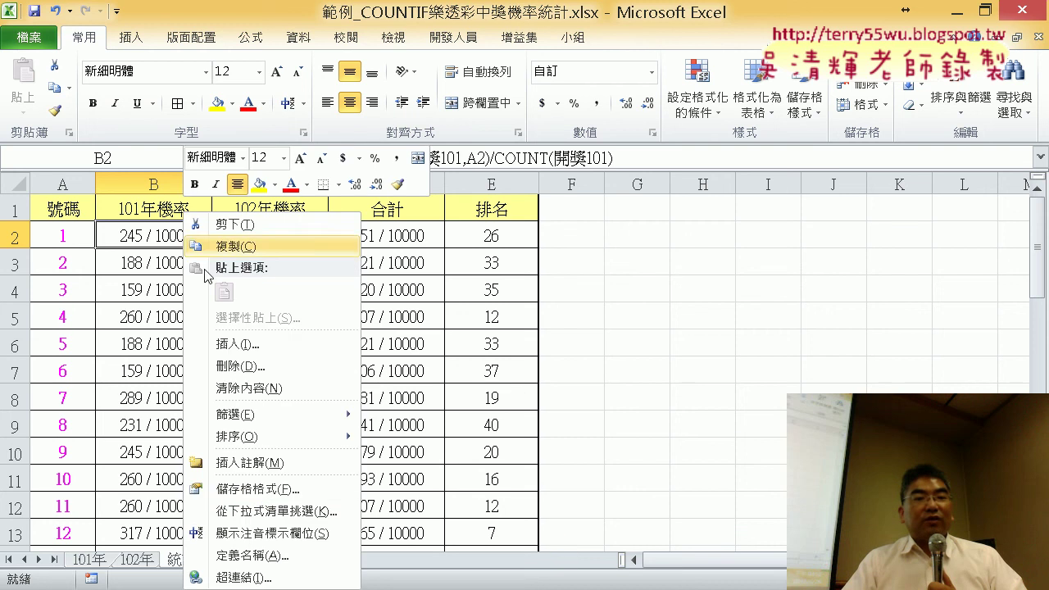
pyautogui.click(258, 489)
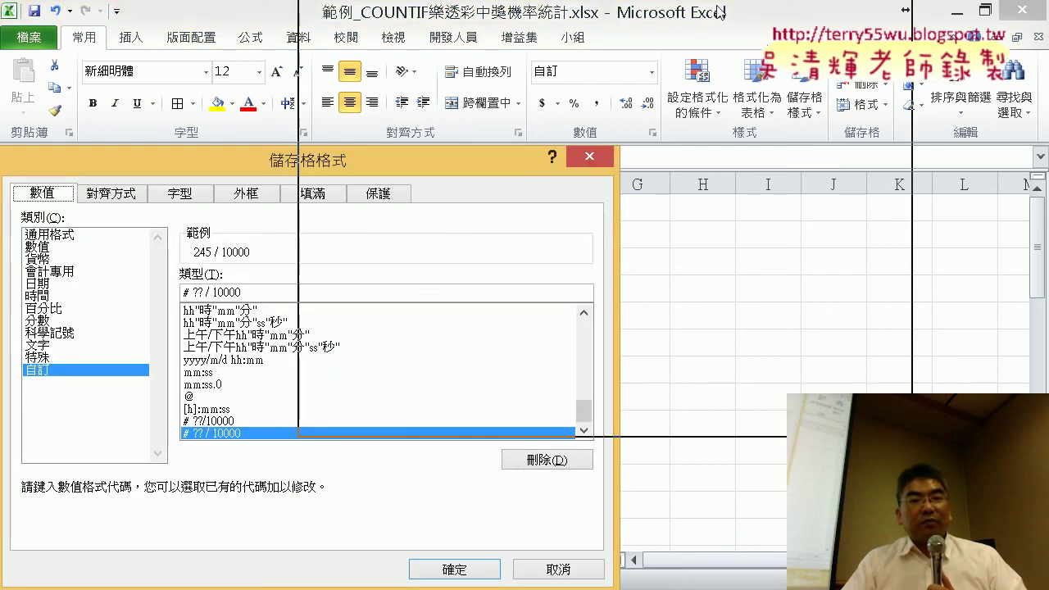
pyautogui.moveTo(418, 156); pyautogui.dragTo(711, 6)
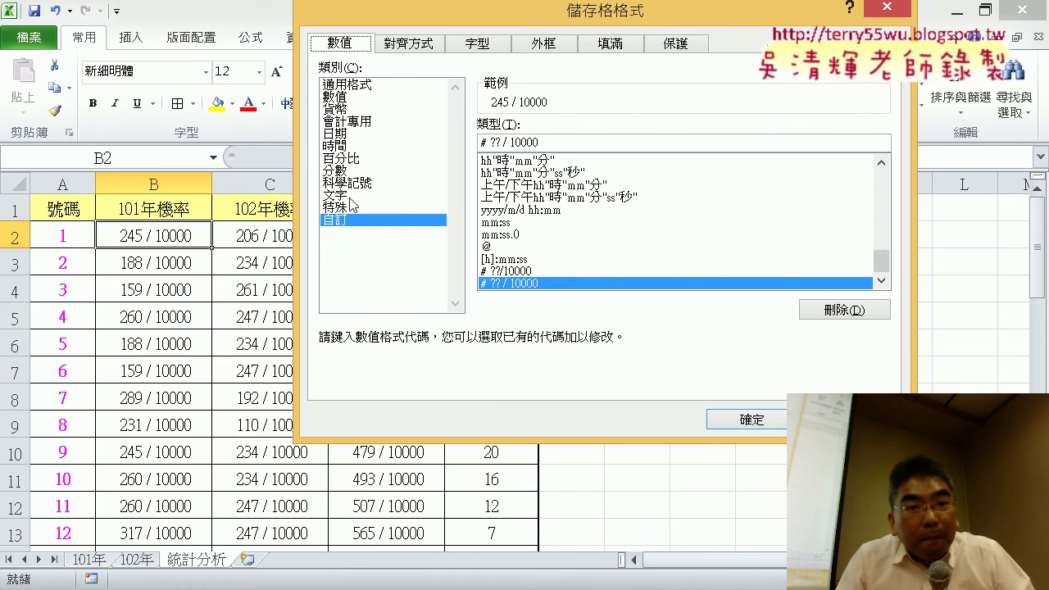
pyautogui.click(347, 172)
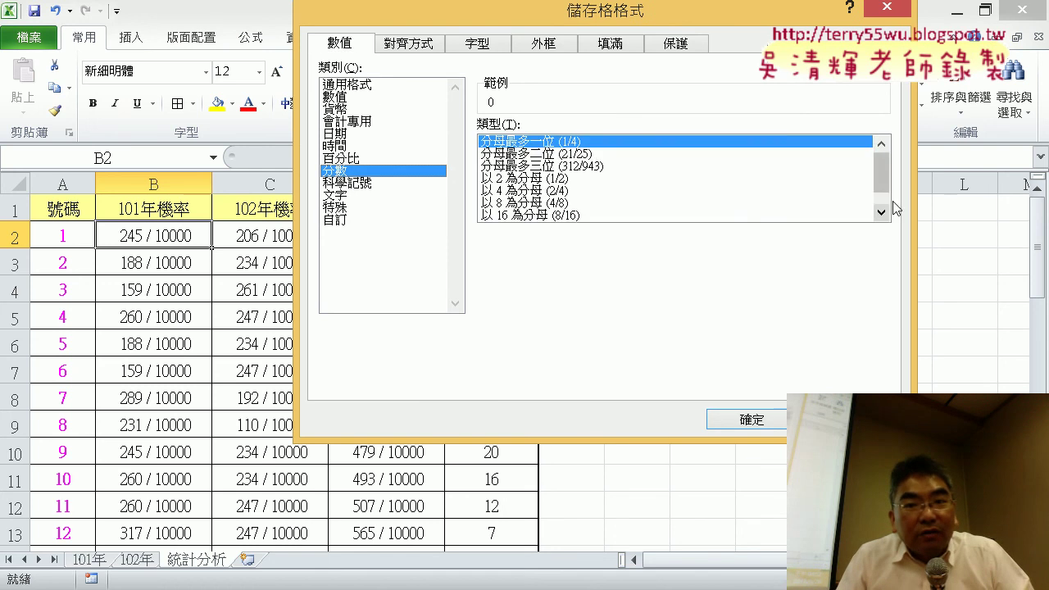
pyautogui.scroll(-1, 882, 180)
pyautogui.click(587, 215)
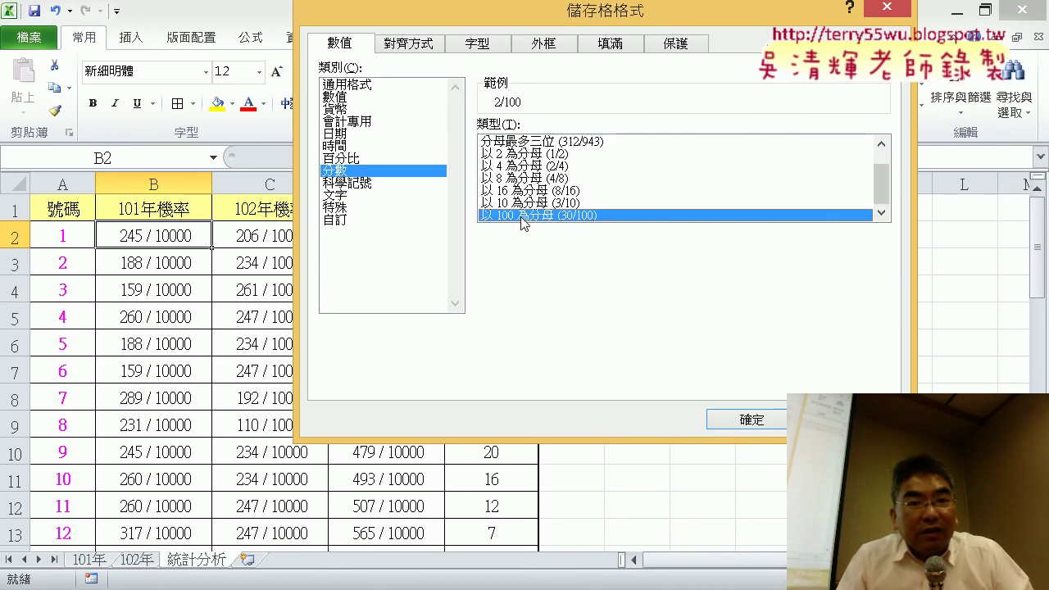
pyautogui.click(338, 220)
pyautogui.click(533, 144)
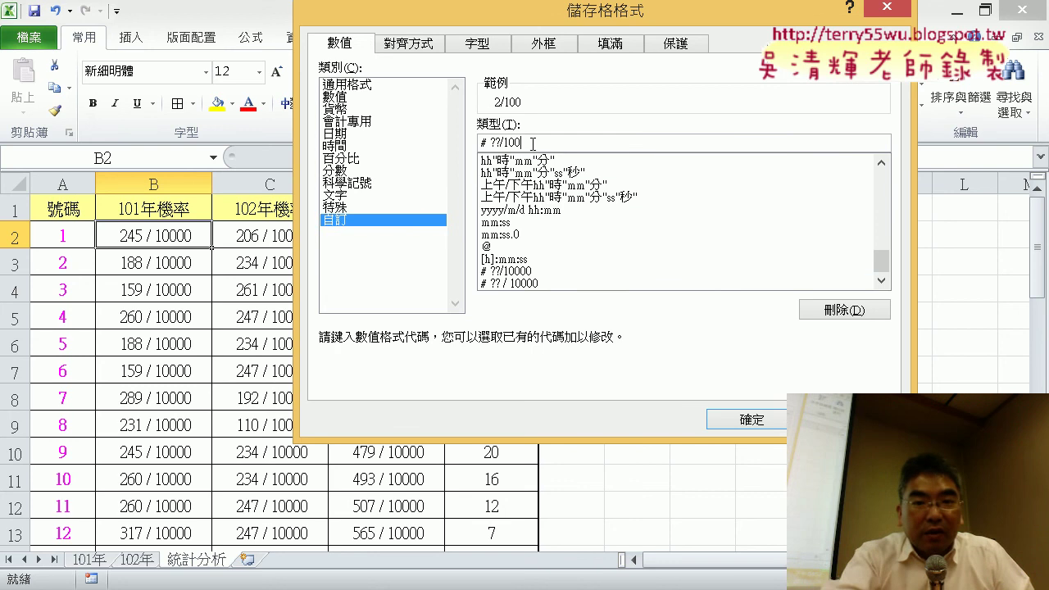
pyautogui.write('00')
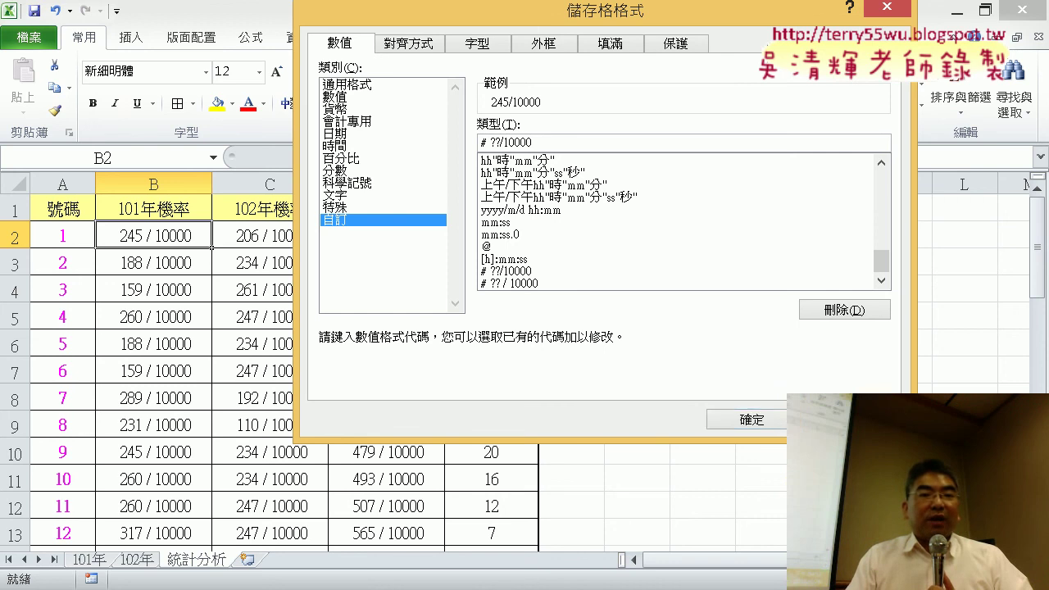
pyautogui.click(745, 419)
pyautogui.click(264, 236)
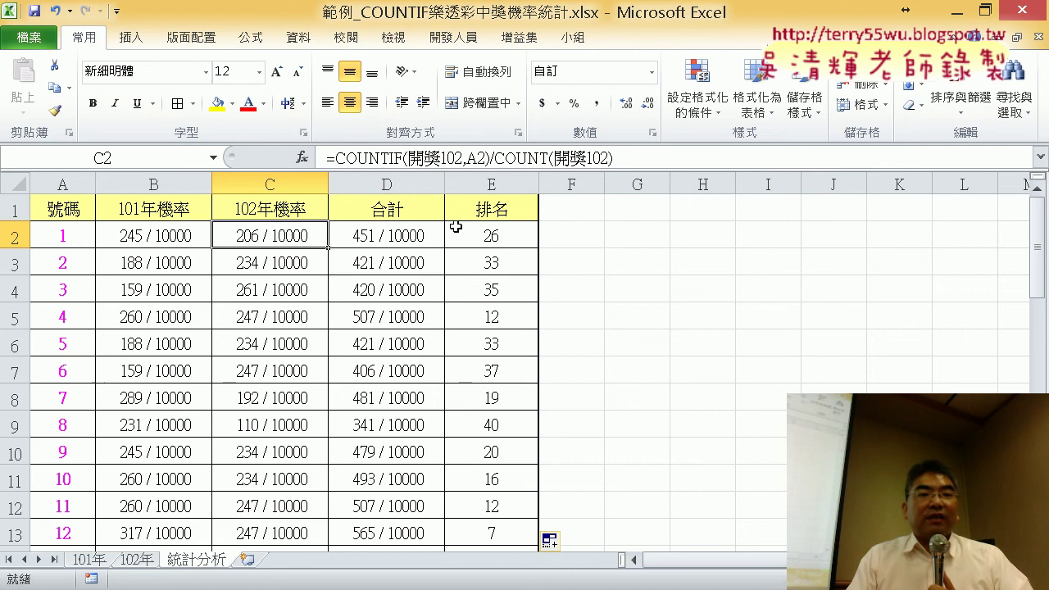
pyautogui.click(416, 237)
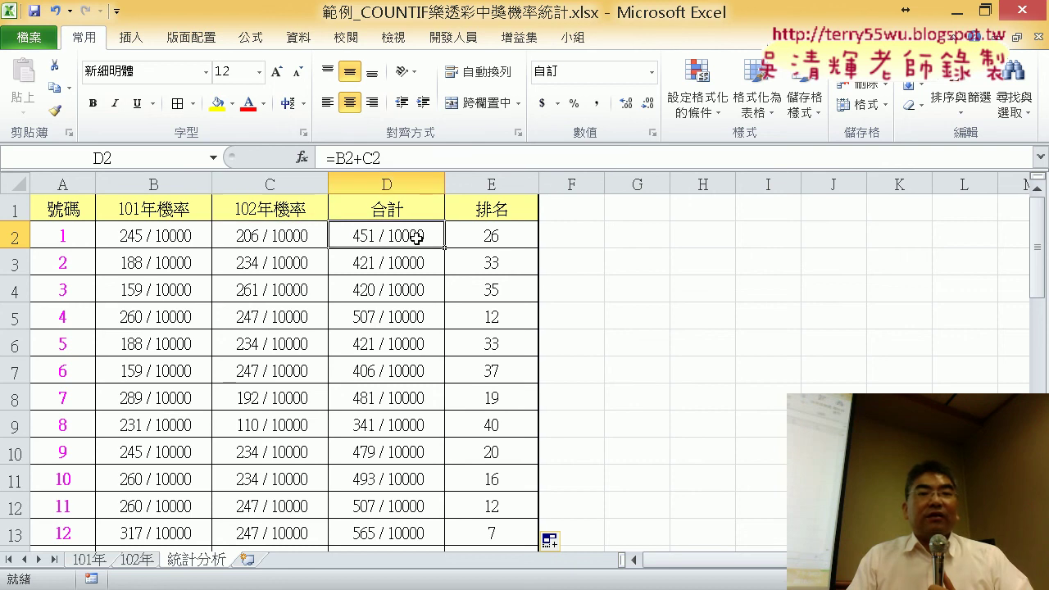
pyautogui.click(511, 237)
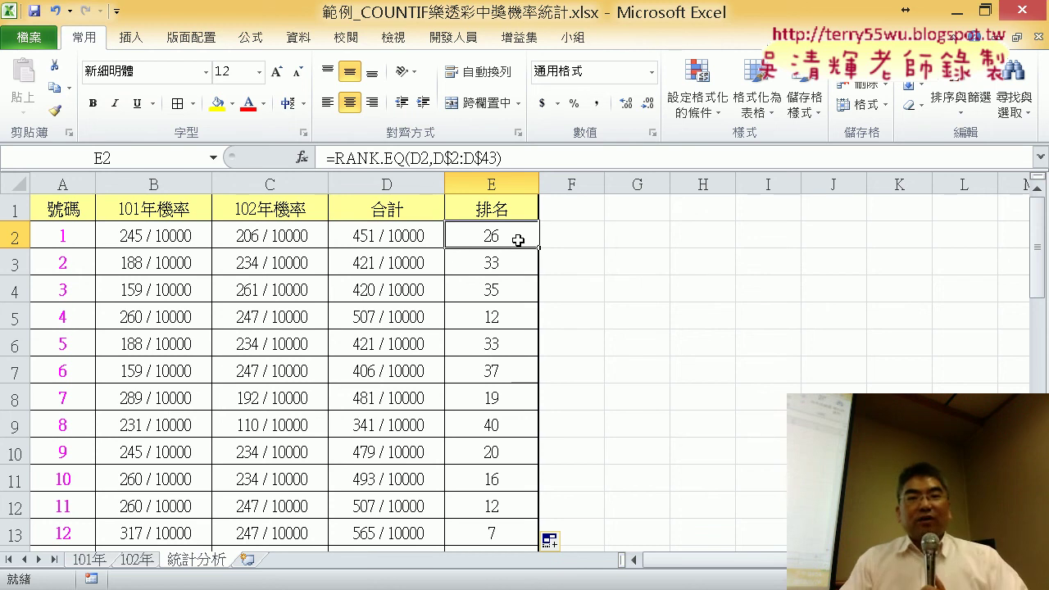
# Enter the header 前七名 in F1, choosing 七 from the IME candidates
pyautogui.click(584, 211)
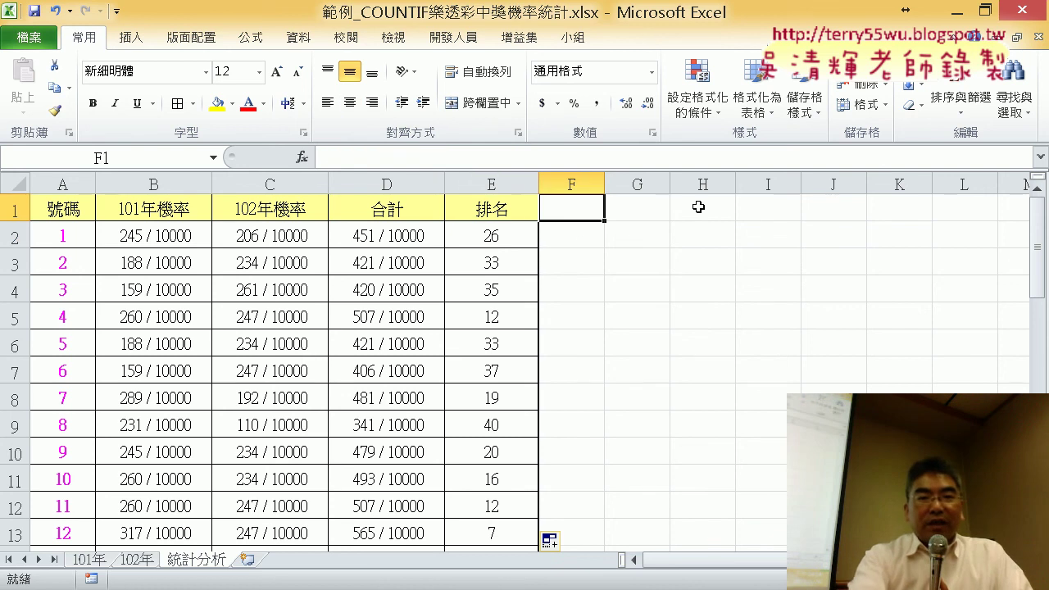
pyautogui.write('7')
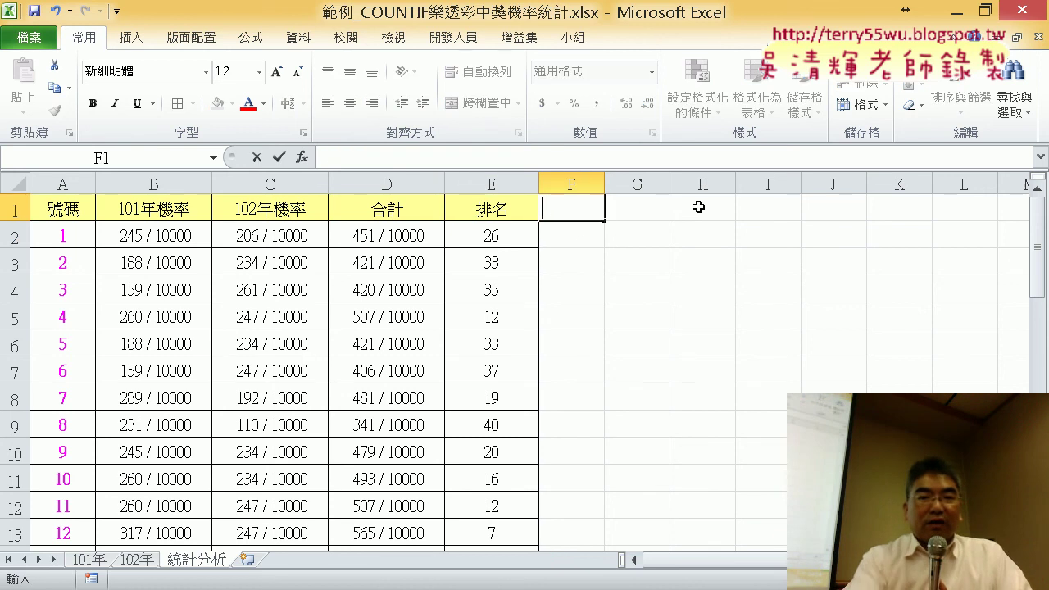
pyautogui.write('ㄑㄧ')
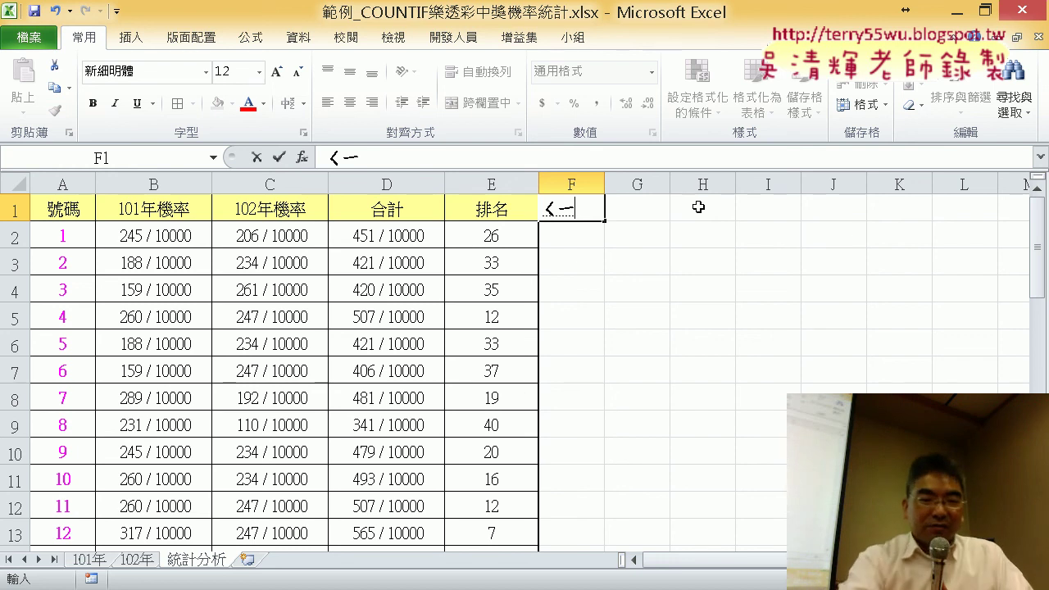
pyautogui.write('06')
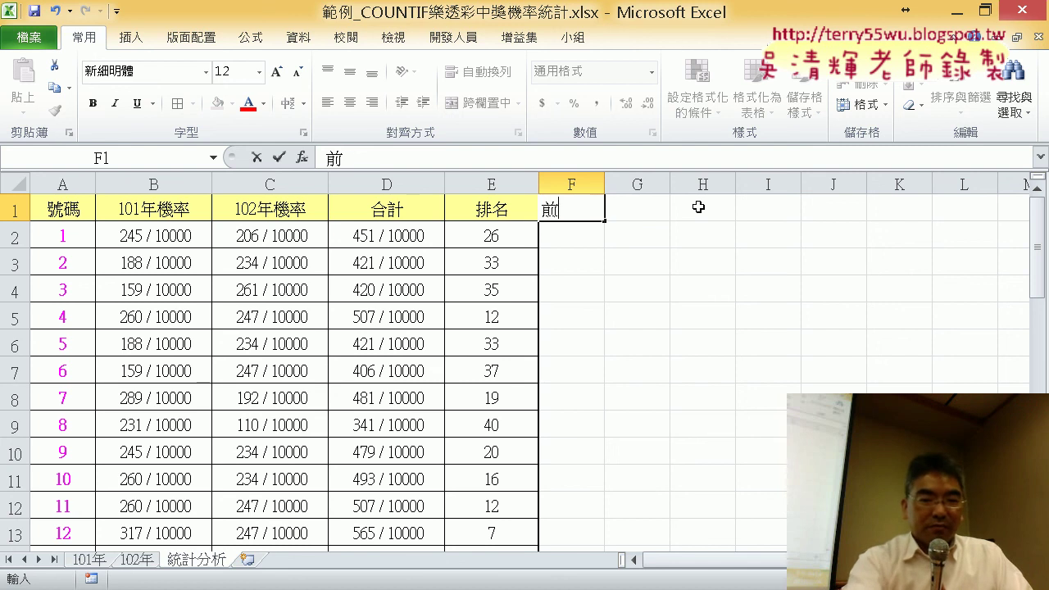
pyautogui.press('space')
pyautogui.write('a')
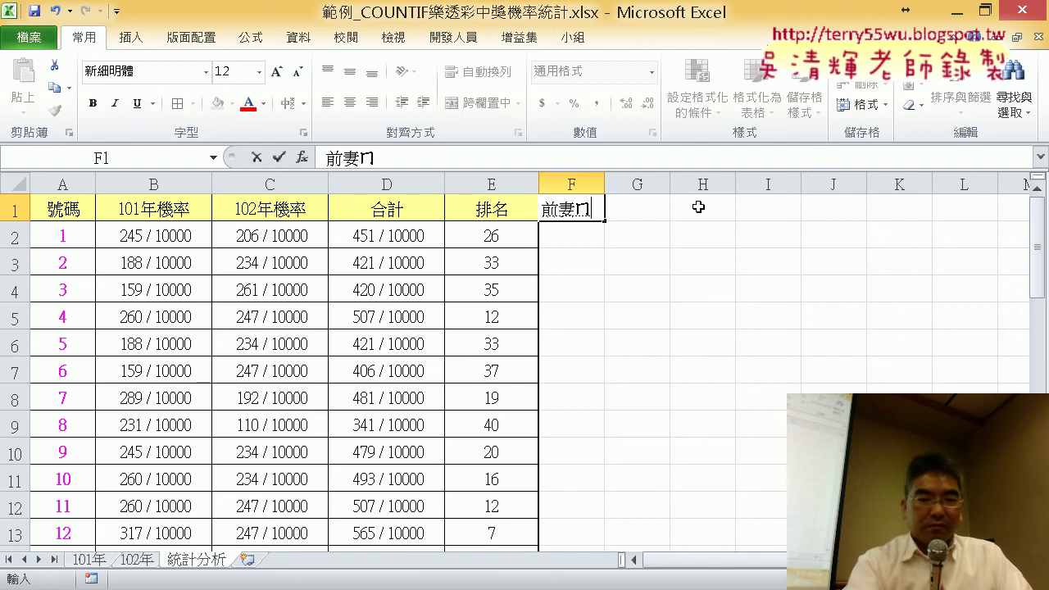
pyautogui.write('u')
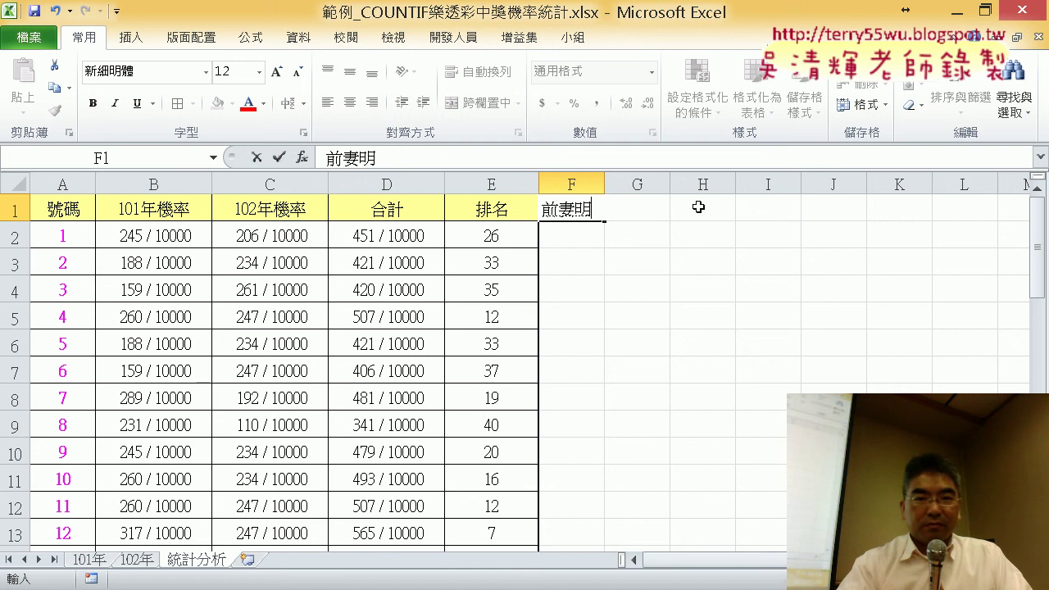
pyautogui.press('Down')
pyautogui.press('Down')
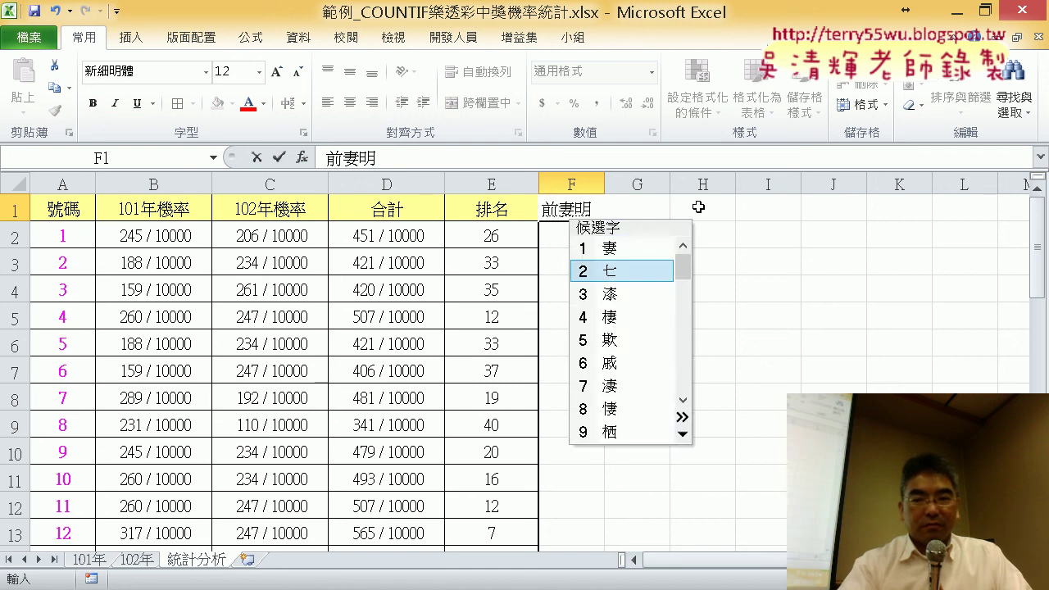
pyautogui.press('Return')
pyautogui.press('Return')
pyautogui.press('Return')
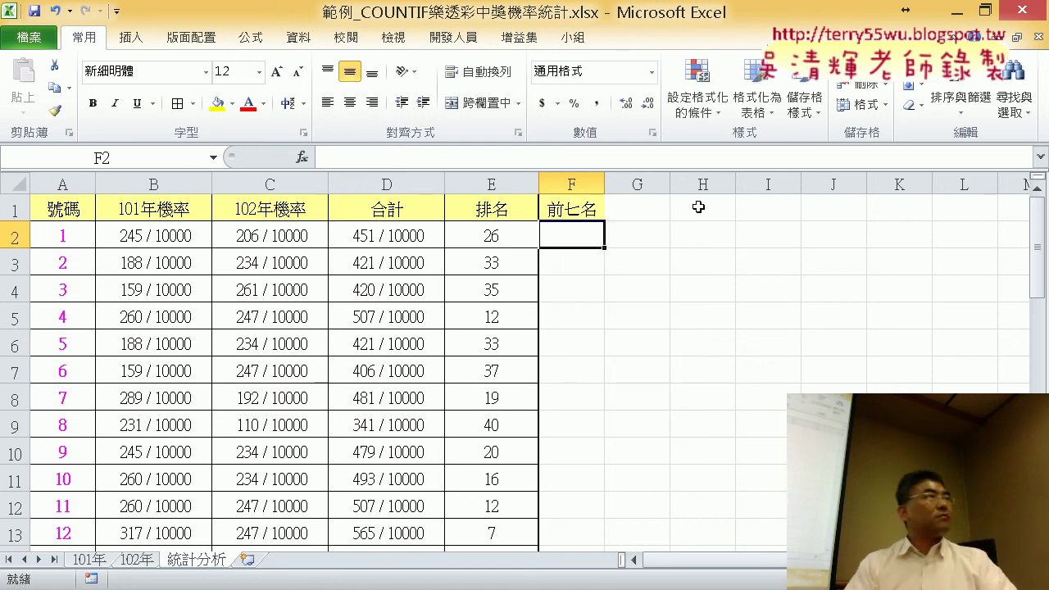